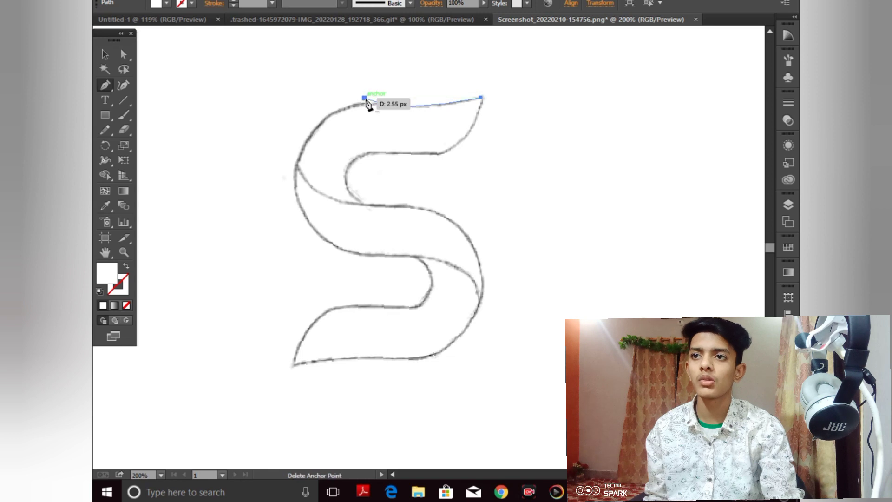
# - Trace the S sketch's top edge from its upper-right tip to the upper-left bend with curved Pen tool anchors
pyautogui.click(366, 99)
pyautogui.hotkey('ctrl', 'z')
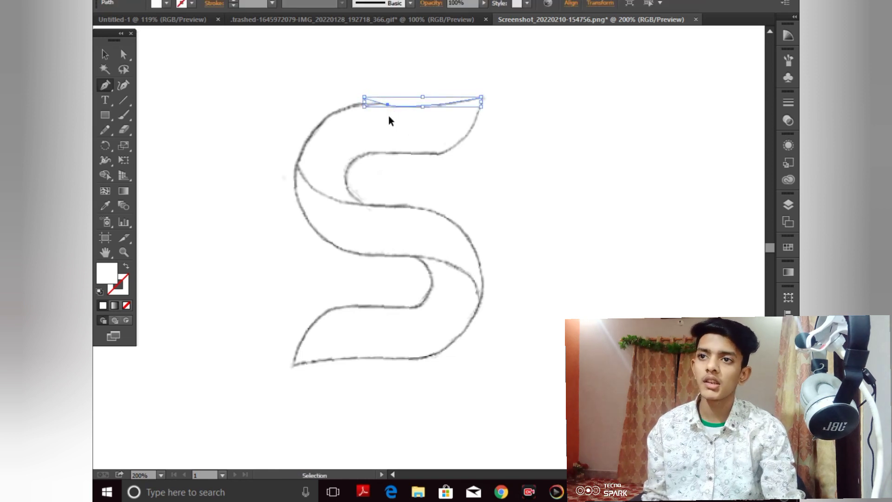
pyautogui.moveTo(386, 105); pyautogui.dragTo(320, 126)
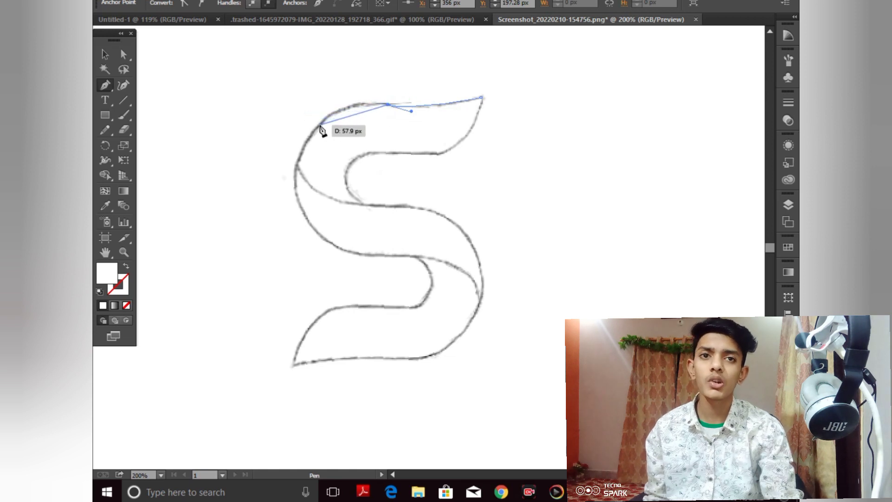
pyautogui.moveTo(320, 129); pyautogui.dragTo(320, 134)
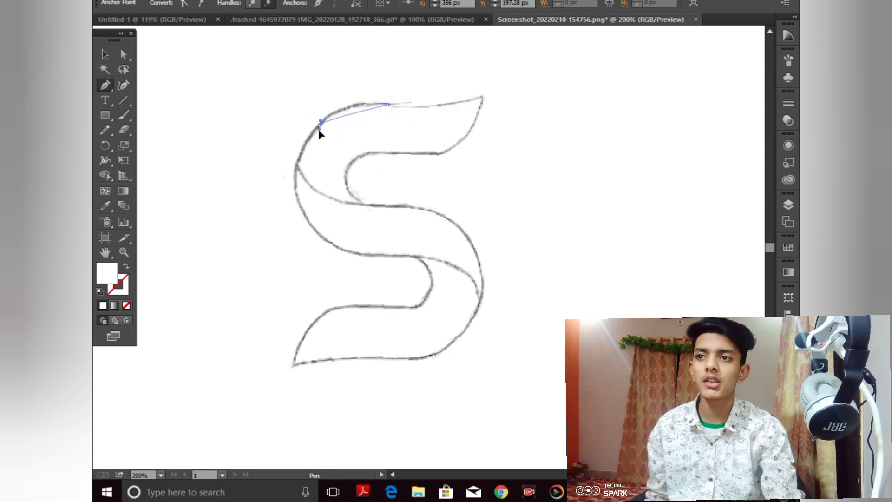
pyautogui.click(305, 149)
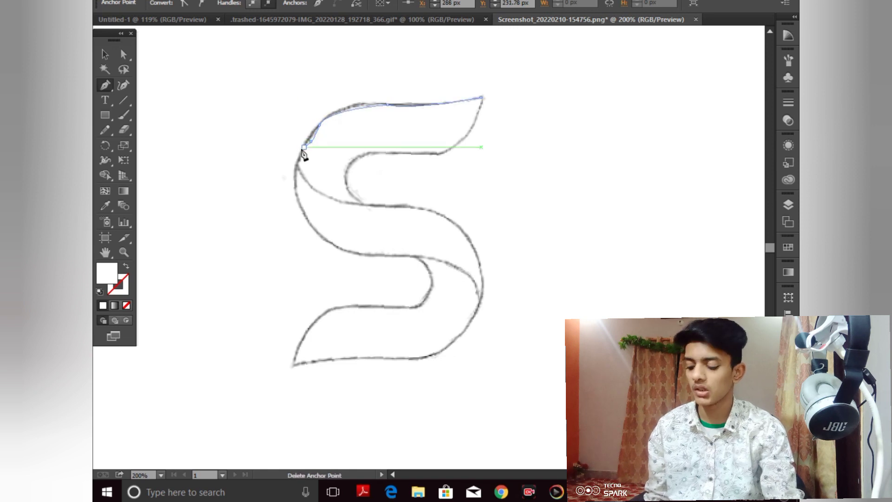
pyautogui.hotkey('ctrl', 'z')
pyautogui.hotkey('ctrl', 'z')
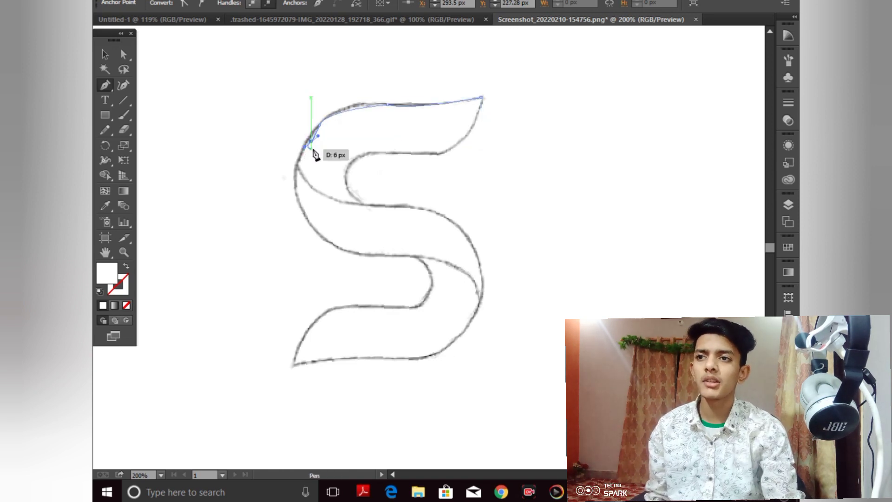
pyautogui.hotkey('ctrl', 'z')
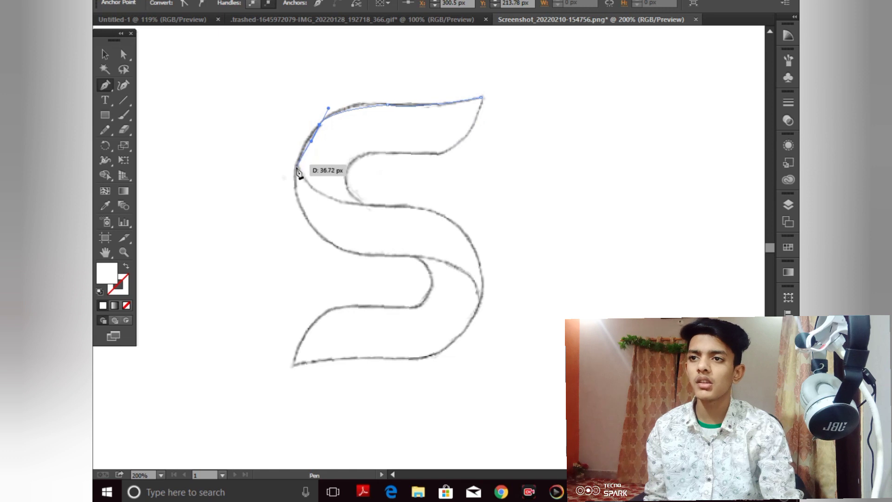
# - Extend the path down the upper-left outer curve, retract the last anchor's outgoing handle, and swap the fill with the stroke
pyautogui.moveTo(294, 188); pyautogui.dragTo(300, 207)
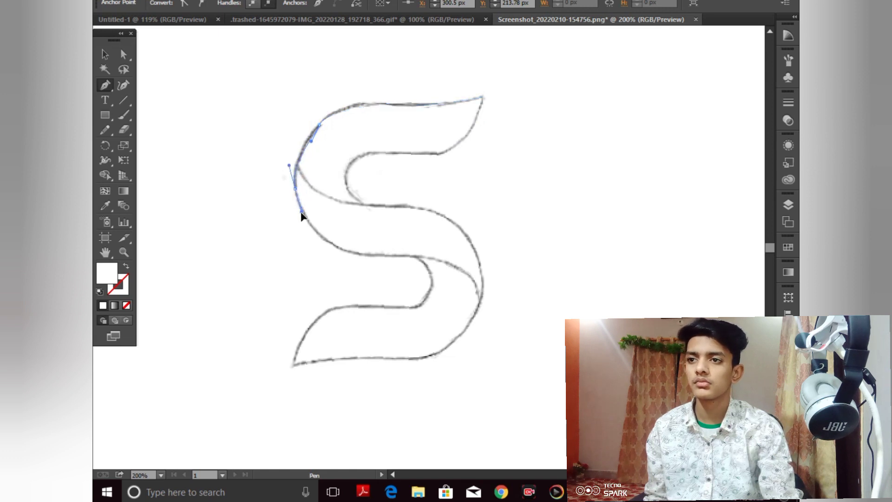
pyautogui.click(295, 188)
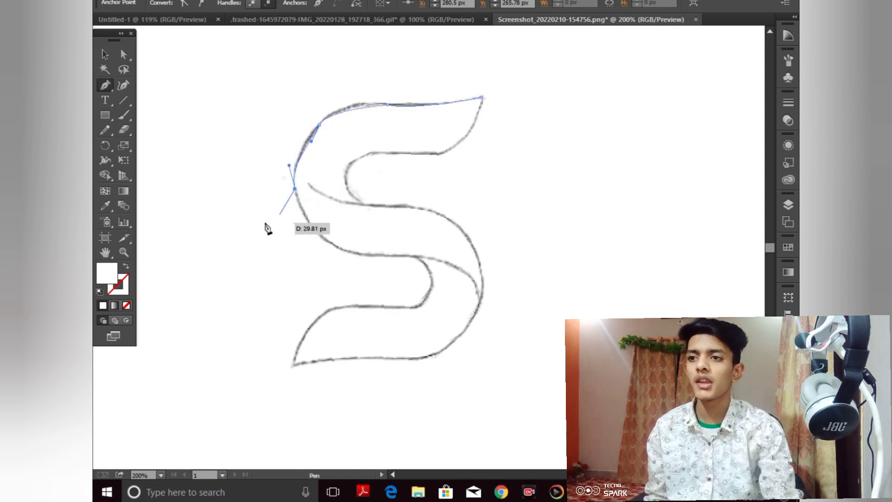
pyautogui.click(126, 270)
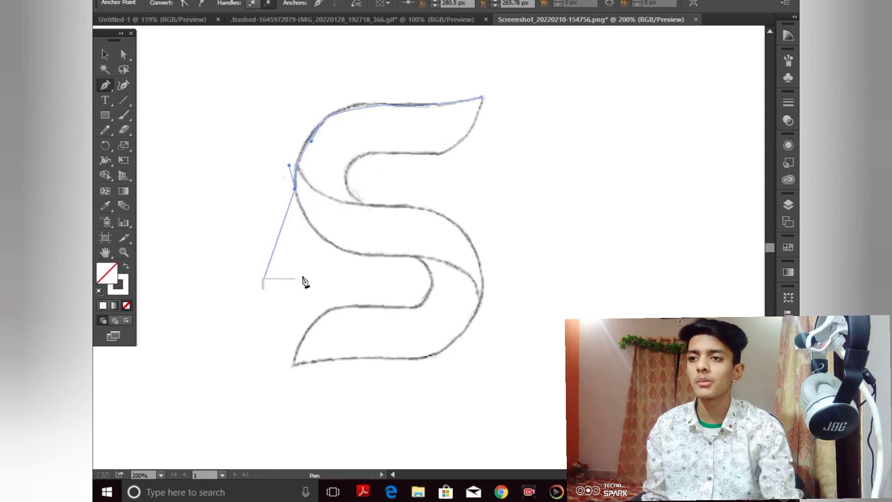
pyautogui.moveTo(387, 255); pyautogui.dragTo(396, 256)
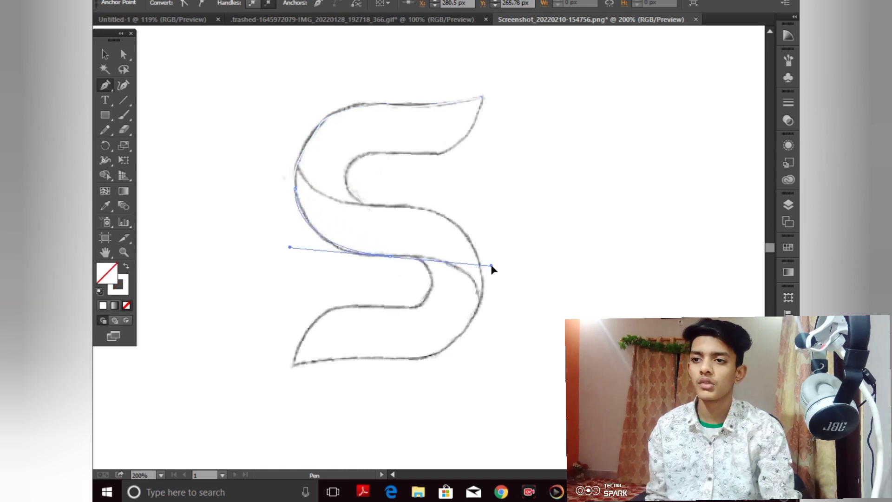
pyautogui.moveTo(494, 269); pyautogui.dragTo(527, 248)
pyautogui.hotkey('ctrl', 'z')
pyautogui.hotkey('ctrl', 'z')
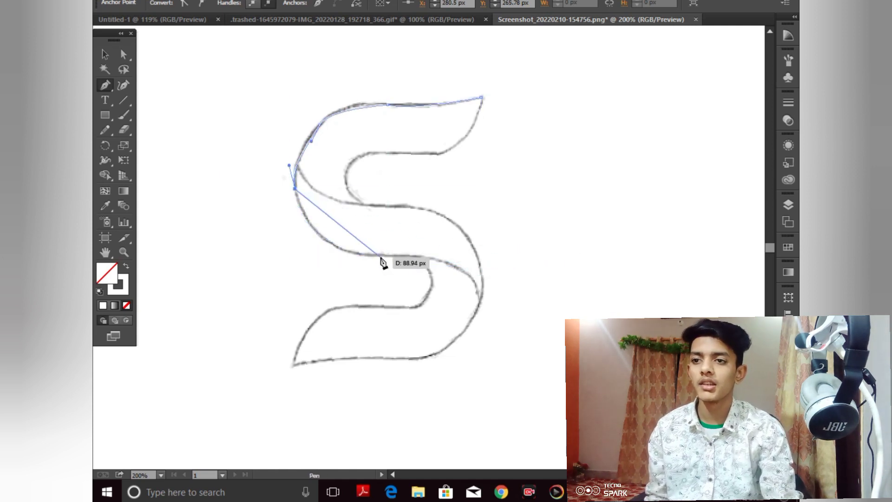
# - Continue the path along the left outer curve to the underside of the S's middle band, retracting the outgoing handle there
pyautogui.moveTo(383, 256); pyautogui.dragTo(409, 259)
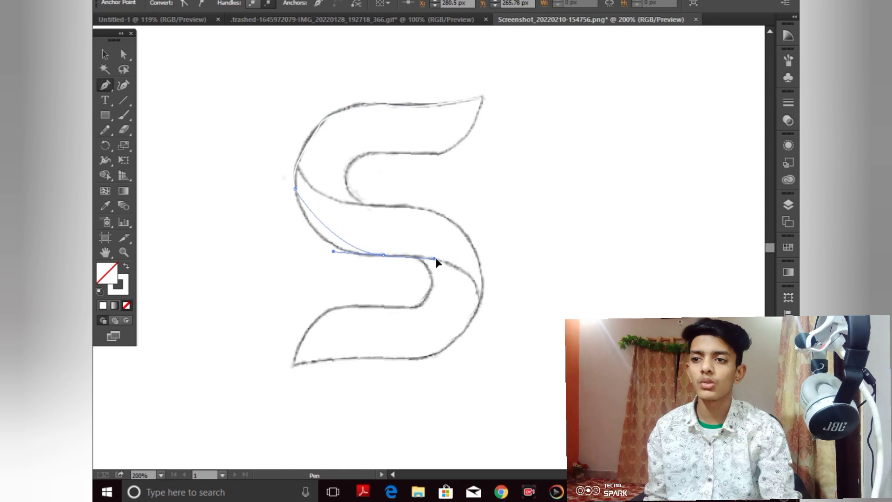
pyautogui.moveTo(467, 255); pyautogui.dragTo(466, 257)
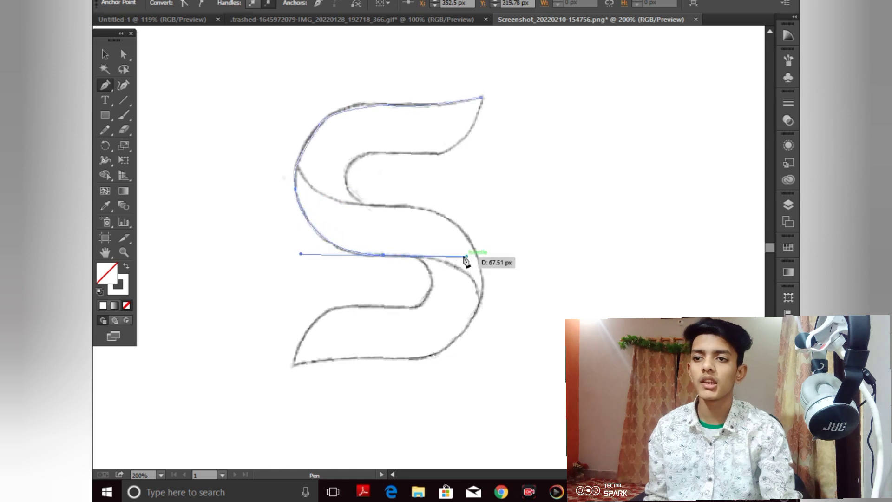
pyautogui.click(384, 255)
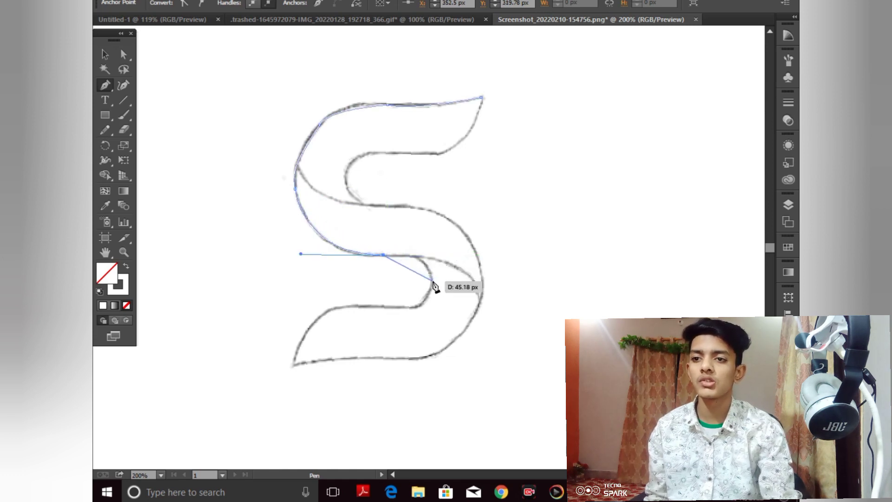
pyautogui.click(432, 277)
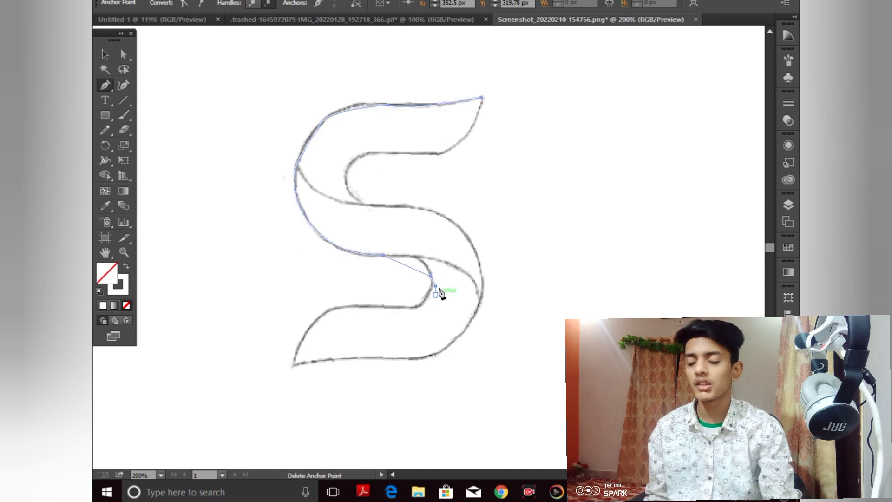
pyautogui.hotkey('ctrl', 'z')
pyautogui.hotkey('ctrl', 'z')
pyautogui.press('z')
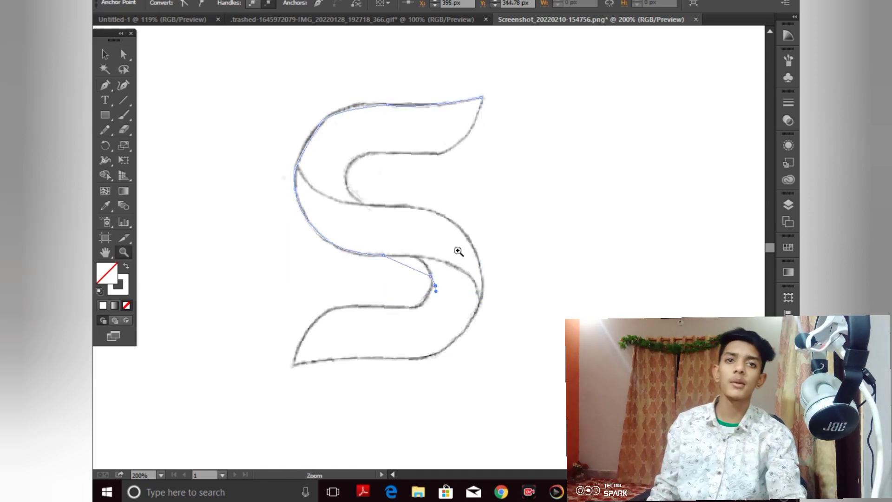
pyautogui.hotkey('ctrl', 'z')
pyautogui.hotkey('ctrl', 'z')
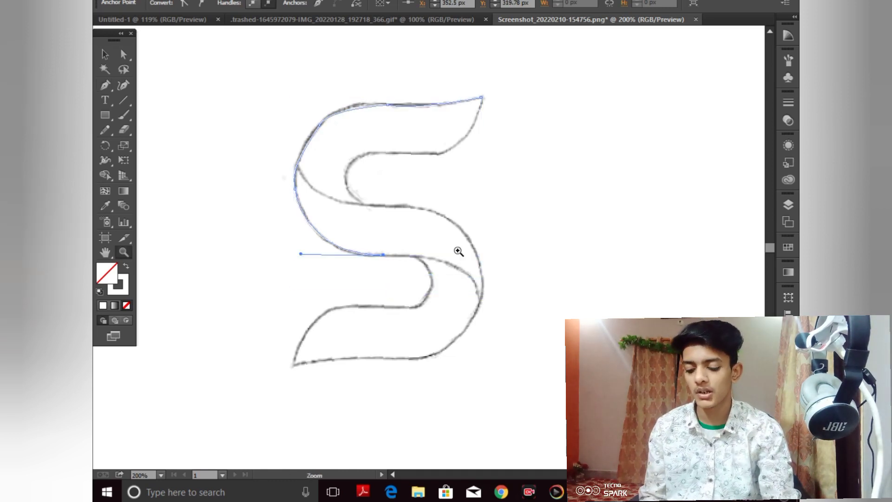
# - Trace the rounded inner bend of the S's lower opening with the Pen tool, ending at the bend's lower end
pyautogui.press('t')
pyautogui.press('p')
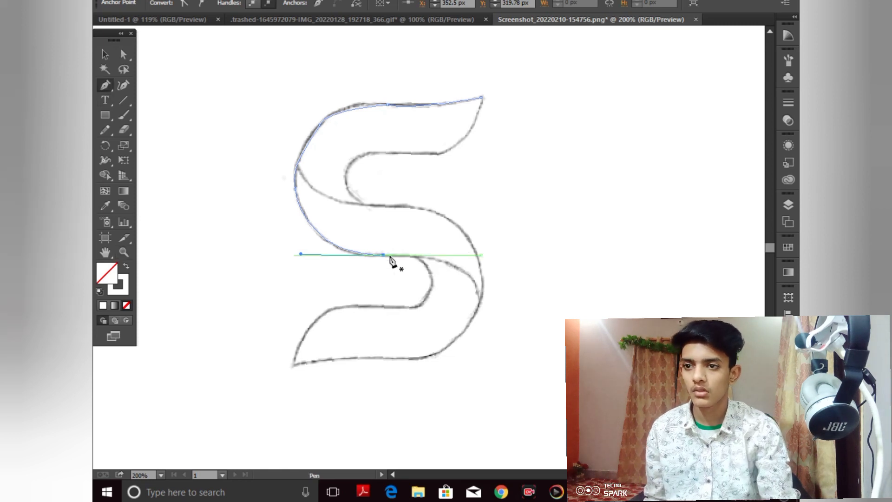
pyautogui.click(384, 256)
pyautogui.click(430, 278)
pyautogui.moveTo(429, 278)
pyautogui.mouseDown()
pyautogui.moveTo(433, 308)
pyautogui.moveTo(434, 269)
pyautogui.mouseUp()
pyautogui.moveTo(418, 296); pyautogui.dragTo(400, 298)
pyautogui.click(418, 296)
# - Extend the path along the upper edge of the S's lower arm and down to its bottom-left tip
pyautogui.moveTo(331, 301); pyautogui.dragTo(308, 310)
pyautogui.click(331, 300)
pyautogui.moveTo(297, 363); pyautogui.dragTo(298, 367)
pyautogui.hotkey('ctrl', 'z')
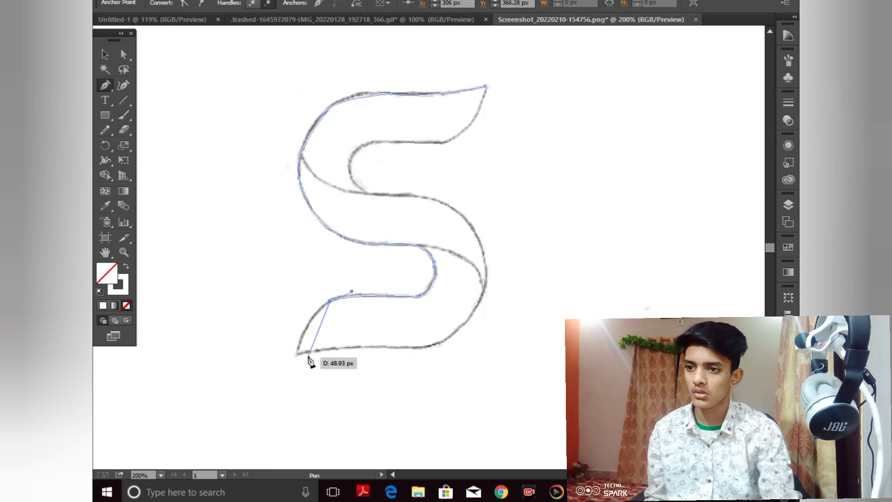
pyautogui.click(299, 354)
pyautogui.hotkey('ctrl', 'z')
pyautogui.scroll(3, 322, 357)
pyautogui.click(250, 302)
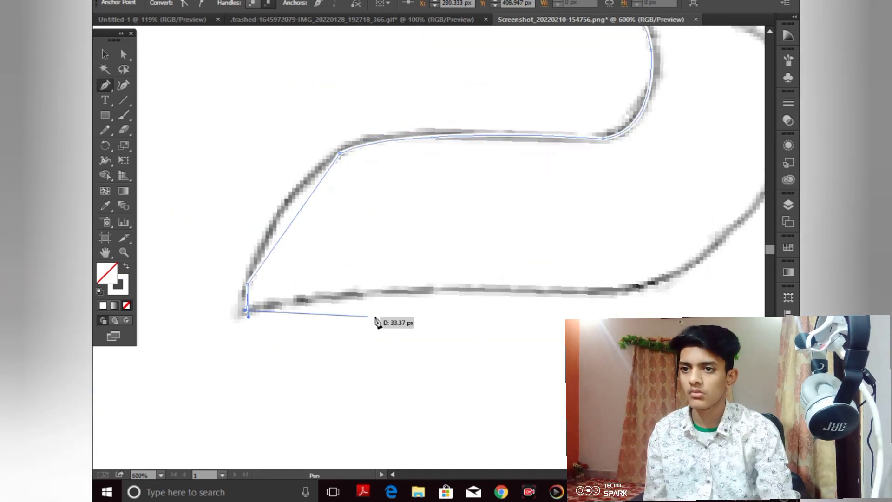
# - Trace the bottom edge of the S from the bottom-left tip to the start of the lower-right bend
pyautogui.click(435, 292)
pyautogui.moveTo(655, 288); pyautogui.dragTo(478, 293)
pyautogui.moveTo(521, 264); pyautogui.dragTo(533, 228)
pyautogui.moveTo(590, 252); pyautogui.dragTo(527, 394)
pyautogui.hotkey('ctrl', 'z')
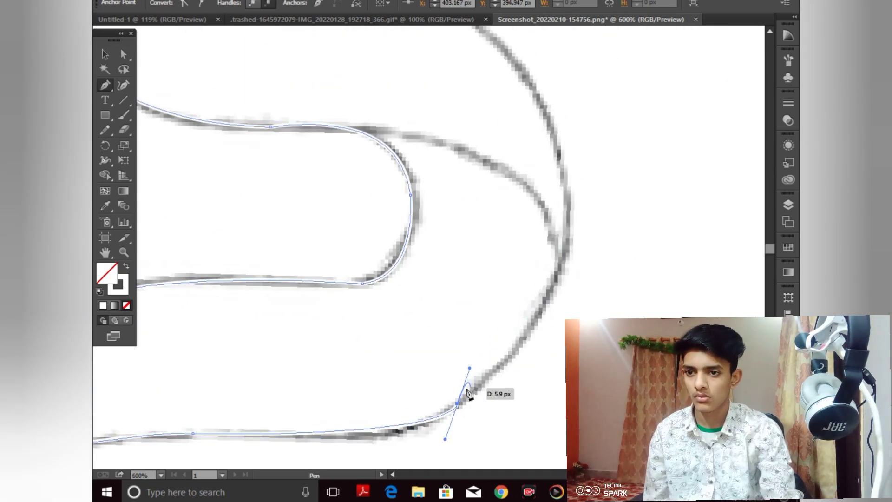
# - Continue the path with a curve up the lower-right outer side of the S
pyautogui.click(458, 407)
pyautogui.moveTo(564, 264)
pyautogui.mouseDown()
pyautogui.moveTo(556, 242)
pyautogui.moveTo(564, 194)
pyautogui.mouseUp()
pyautogui.moveTo(565, 195); pyautogui.dragTo(623, 349)
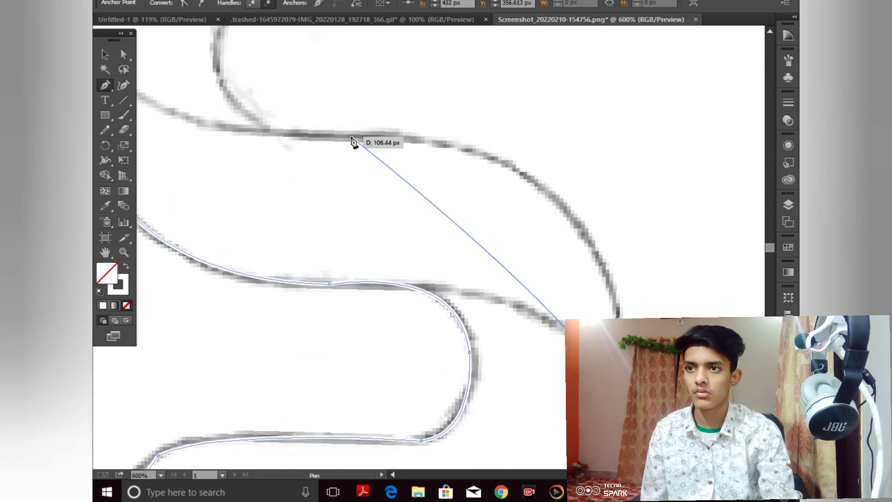
pyautogui.click(446, 142)
pyautogui.doubleClick(121, 291)
pyautogui.click(279, 310)
pyautogui.click(587, 133)
pyautogui.hotkey('ctrl', 'z')
pyautogui.hotkey('ctrl', 'z')
# - Add a curved anchor on the outer curve right of the middle band and set the stroke color to black (000000)
pyautogui.moveTo(527, 176)
pyautogui.mouseDown()
pyautogui.moveTo(486, 162)
pyautogui.moveTo(438, 119)
pyautogui.mouseUp()
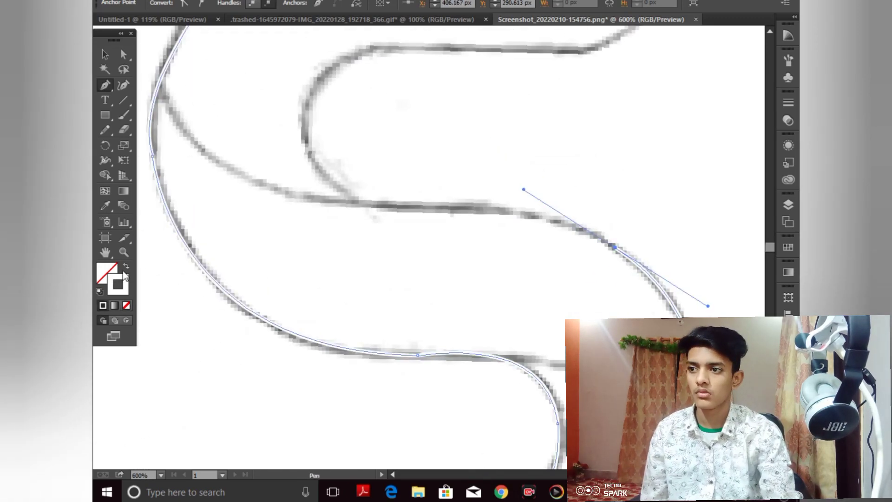
pyautogui.doubleClick(122, 291)
pyautogui.click(279, 310)
pyautogui.click(587, 132)
# - Trace the upper edge of the middle band and the rounded inner bend of the S's upper opening
pyautogui.click(356, 203)
pyautogui.moveTo(362, 200); pyautogui.dragTo(367, 325)
pyautogui.click(374, 172)
pyautogui.hotkey('ctrl', 'z')
pyautogui.click(320, 289)
pyautogui.moveTo(318, 217); pyautogui.dragTo(331, 198)
pyautogui.click(340, 195)
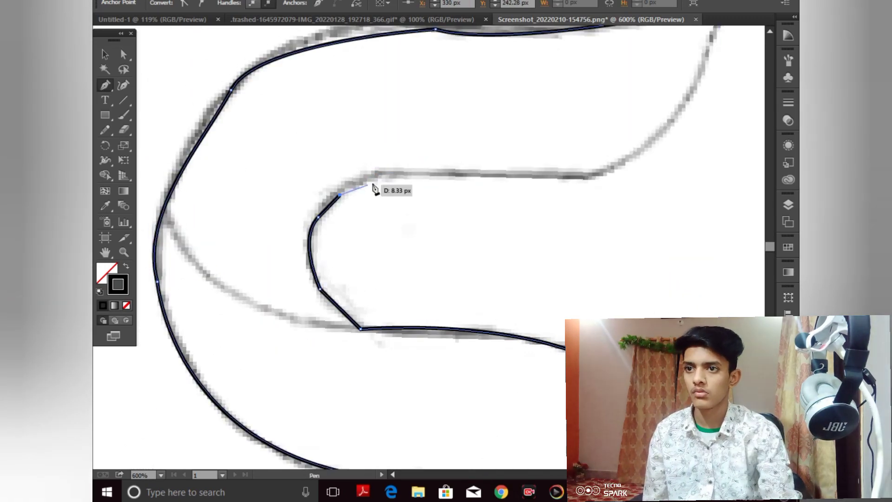
# - Trace the lower edge of the upper arm to the upper-right tip, close the path at its starting anchor, and deselect it
pyautogui.click(385, 176)
pyautogui.click(593, 176)
pyautogui.moveTo(665, 174); pyautogui.dragTo(513, 332)
pyautogui.click(492, 308)
pyautogui.click(538, 253)
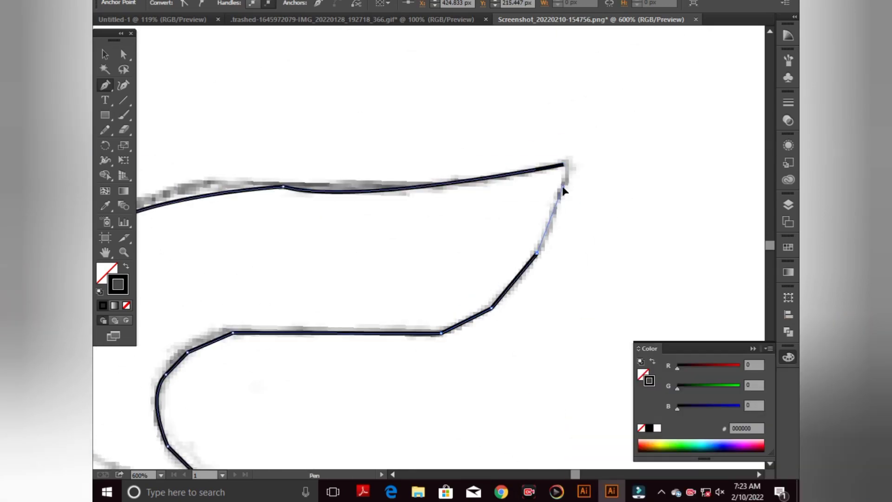
pyautogui.click(563, 187)
pyautogui.click(564, 164)
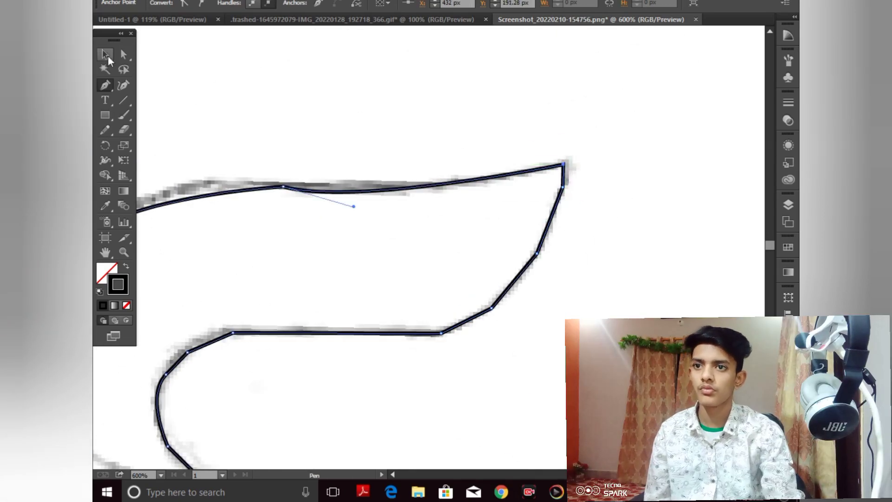
pyautogui.click(108, 55)
pyautogui.click(219, 52)
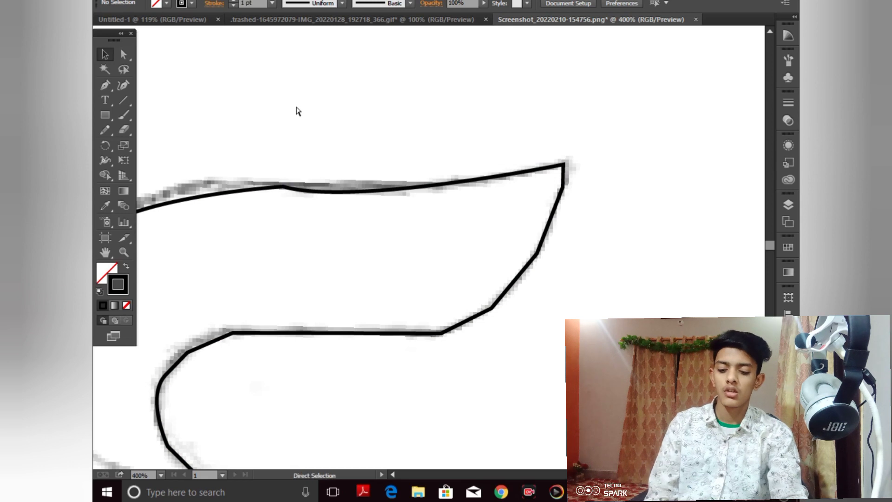
# - Select the traced S path and smooth its outline with the Smooth tool, including the top edge and the middle band's outer curve
pyautogui.hotkey('ctrl', '-')
pyautogui.hotkey('ctrl', '-')
pyautogui.hotkey('ctrl', '-')
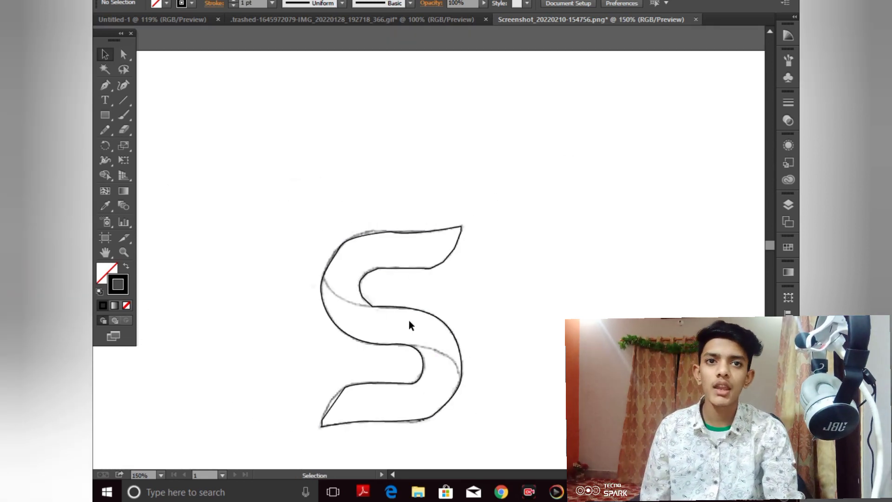
pyautogui.hotkey('ctrl', '+')
pyautogui.hotkey('ctrl', '+')
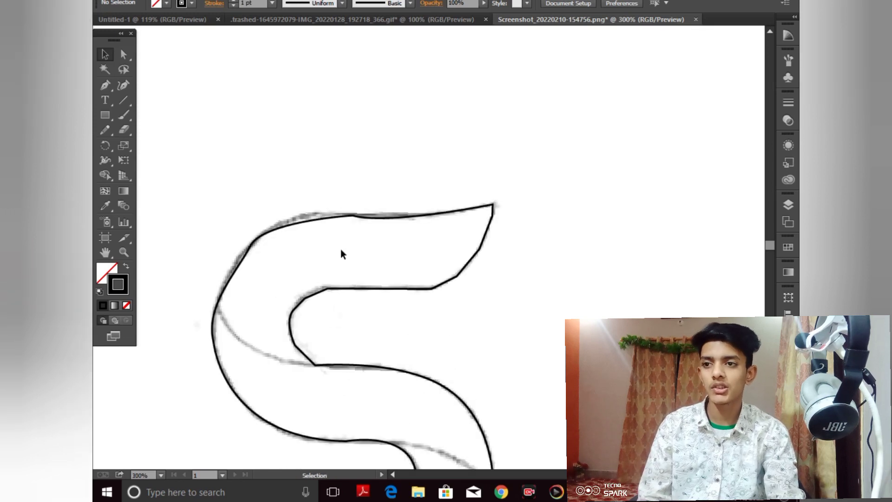
pyautogui.moveTo(321, 282); pyautogui.dragTo(364, 188)
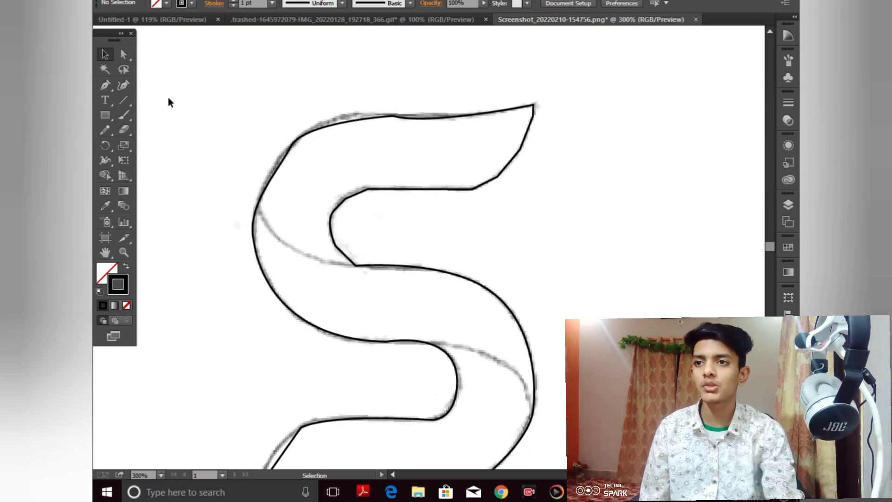
pyautogui.moveTo(168, 102); pyautogui.dragTo(342, 227)
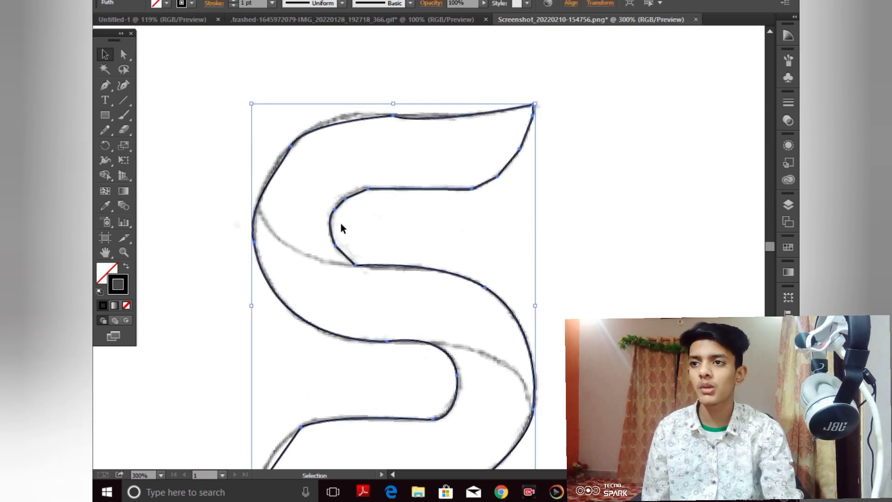
pyautogui.click(106, 132)
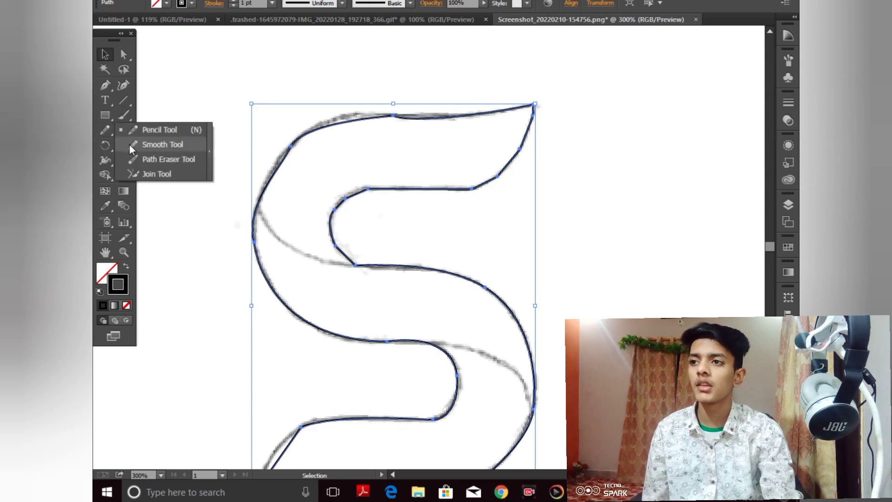
pyautogui.click(170, 144)
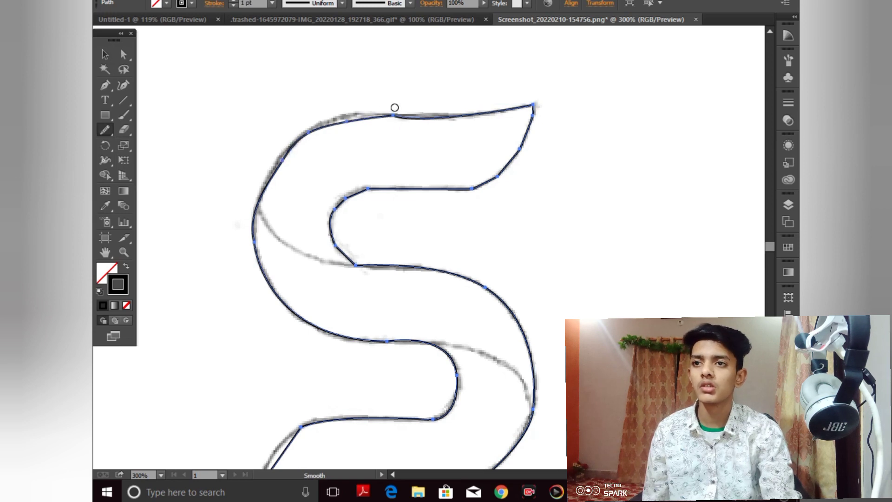
pyautogui.moveTo(395, 108)
pyautogui.mouseDown()
pyautogui.moveTo(394, 116)
pyautogui.moveTo(430, 122)
pyautogui.mouseUp()
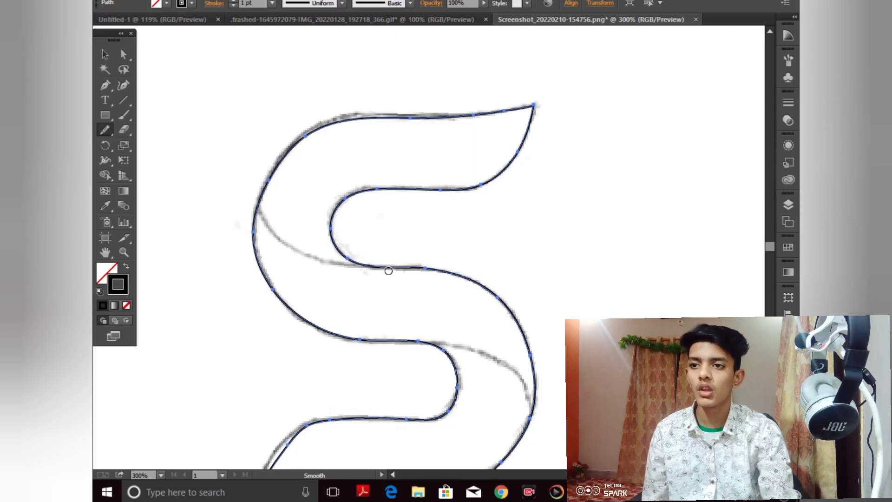
pyautogui.moveTo(388, 271)
pyautogui.mouseDown()
pyautogui.moveTo(447, 270)
pyautogui.moveTo(506, 309)
pyautogui.moveTo(536, 370)
pyautogui.mouseUp()
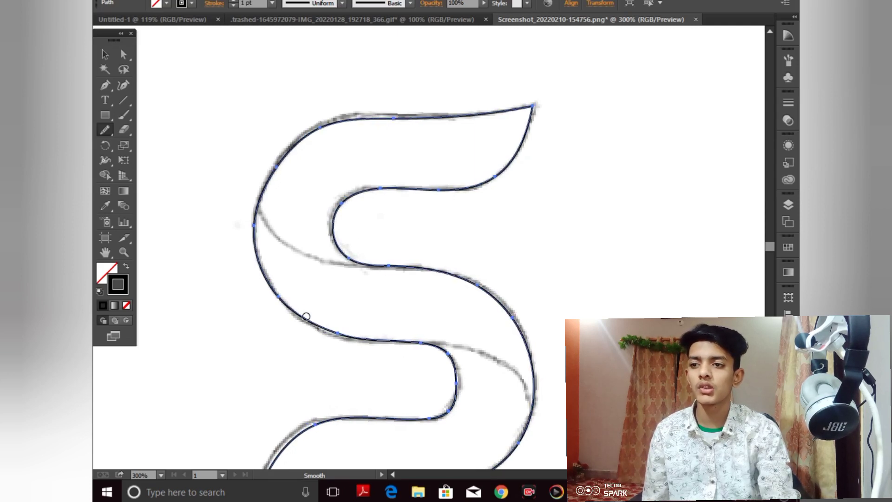
# - Smooth the S outline further with the Smooth tool, along its left outer curve and the lower-right bend
pyautogui.moveTo(306, 317)
pyautogui.mouseDown()
pyautogui.moveTo(244, 253)
pyautogui.moveTo(312, 243)
pyautogui.mouseUp()
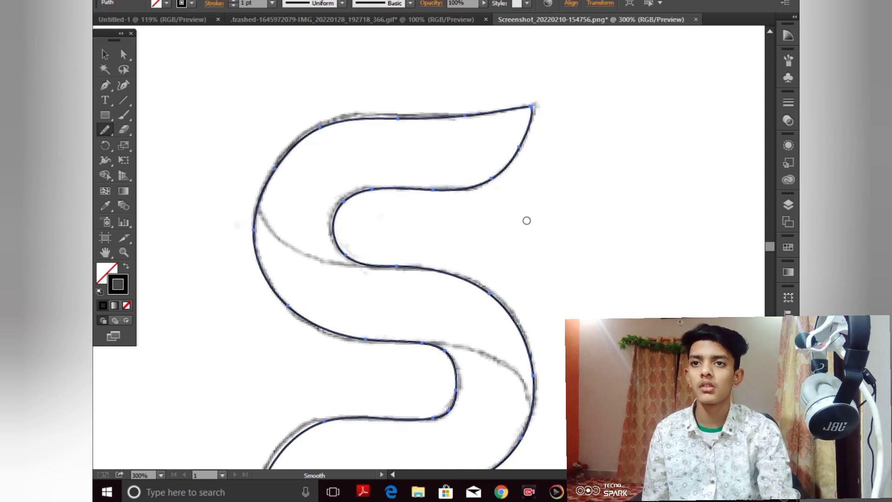
pyautogui.moveTo(527, 221); pyautogui.dragTo(515, 87)
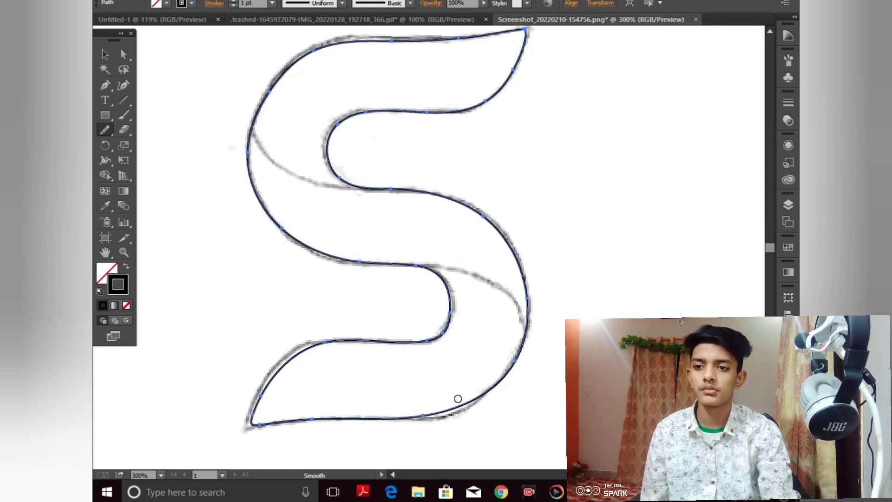
pyautogui.moveTo(448, 420)
pyautogui.mouseDown()
pyautogui.moveTo(488, 400)
pyautogui.moveTo(502, 360)
pyautogui.moveTo(518, 366)
pyautogui.moveTo(524, 345)
pyautogui.mouseUp()
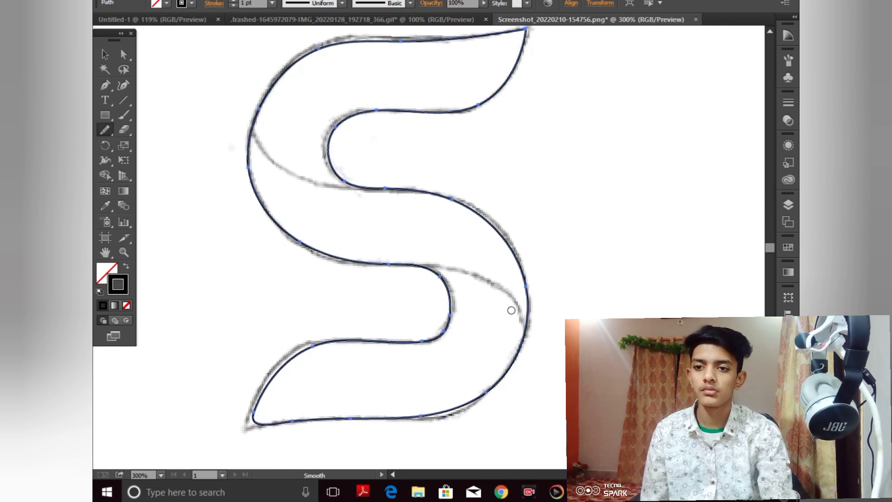
pyautogui.hotkey('ctrl', '-')
pyautogui.hotkey('ctrl', '-')
pyautogui.hotkey('ctrl', '-')
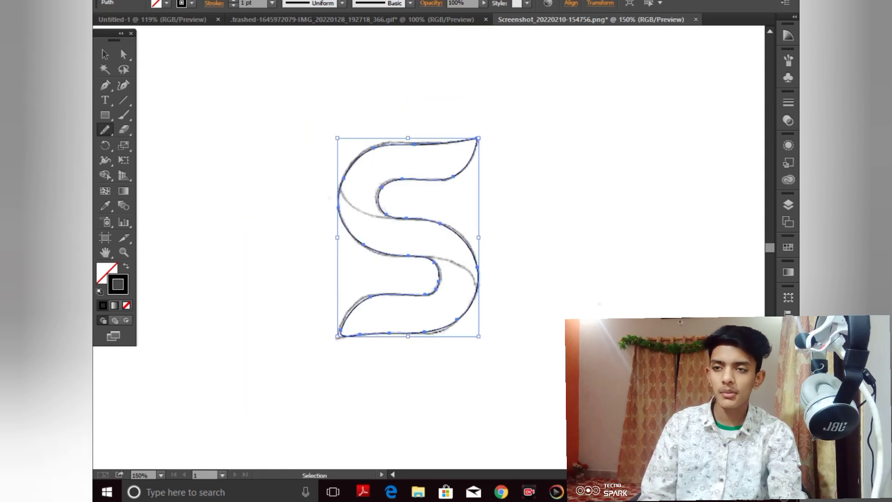
pyautogui.click(105, 54)
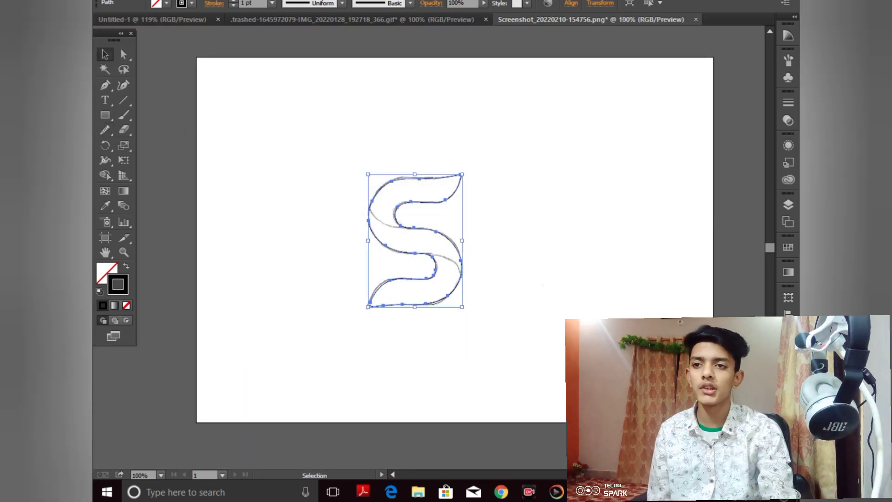
pyautogui.click(519, 328)
# - Trace the upper dividing curve with the Pen tool, from the left outer edge to the inner bend of the upper opening
pyautogui.hotkey('ctrl', '+')
pyautogui.hotkey('ctrl', '+')
pyautogui.hotkey('ctrl', '+')
pyautogui.hotkey('ctrl', '+')
pyautogui.press('p')
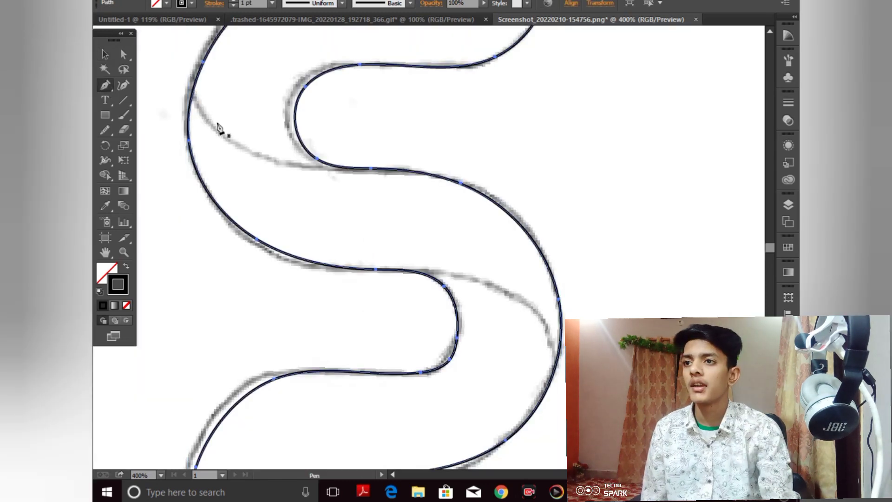
pyautogui.click(184, 86)
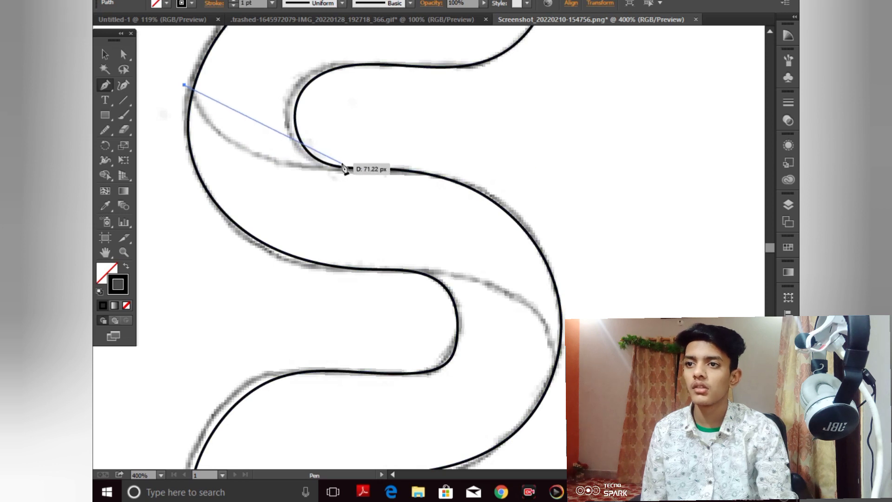
pyautogui.moveTo(345, 163); pyautogui.dragTo(376, 159)
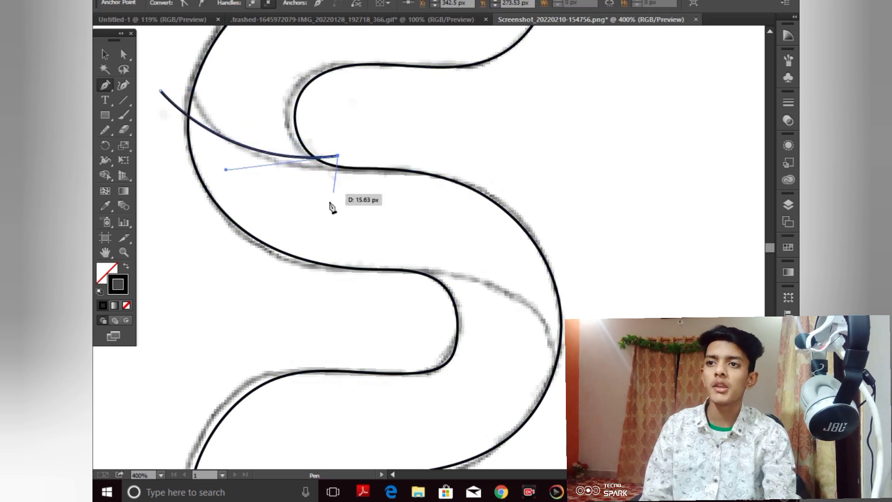
# - Trace the lower dividing curve with the Pen tool, from the lower opening's inner bend to the right outer edge, and deselect it
pyautogui.moveTo(400, 251); pyautogui.dragTo(277, 115)
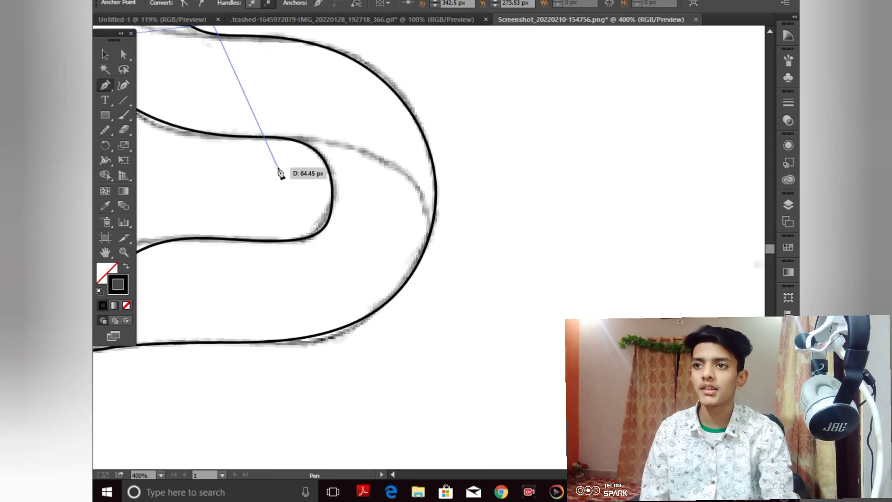
pyautogui.moveTo(303, 185); pyautogui.dragTo(351, 292)
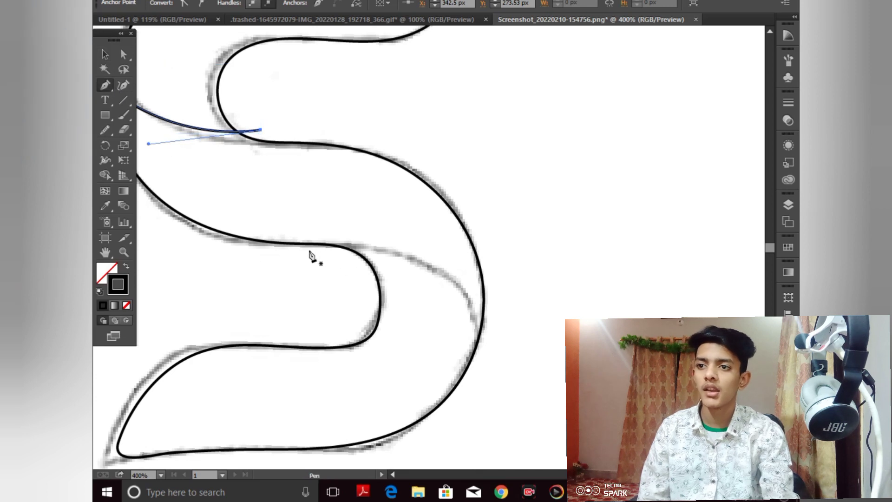
pyautogui.click(279, 250)
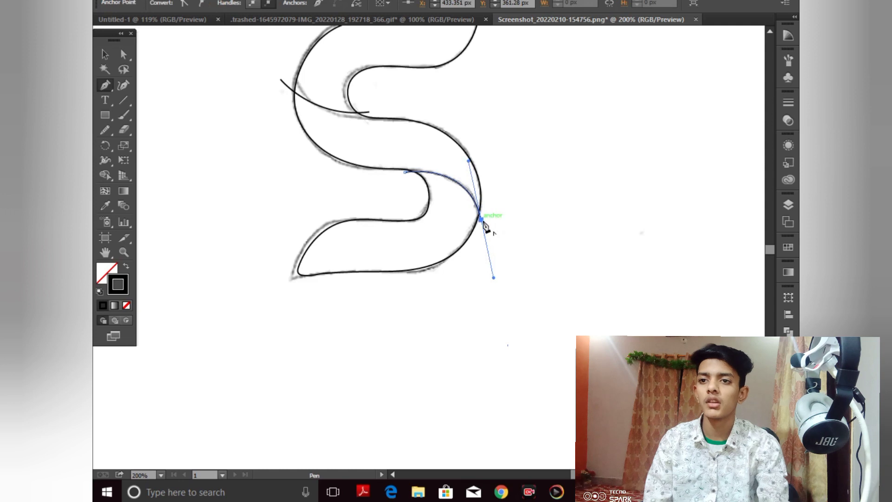
pyautogui.click(482, 219)
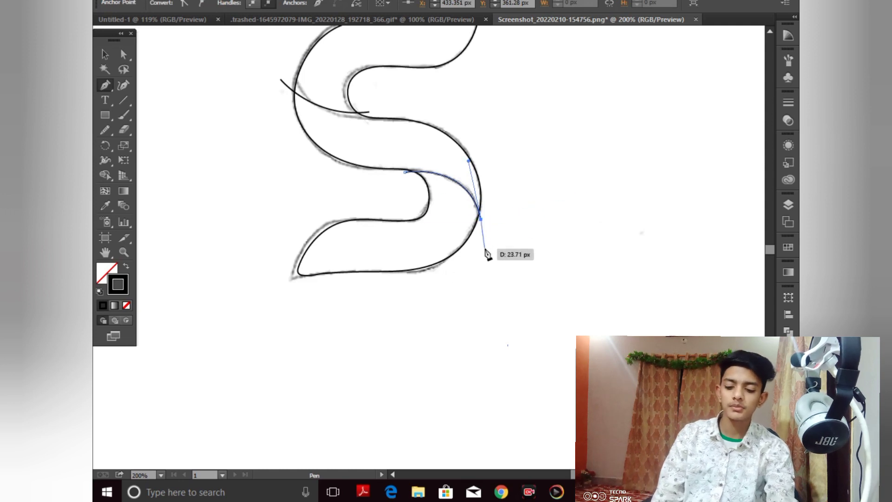
pyautogui.click(107, 56)
pyautogui.click(442, 369)
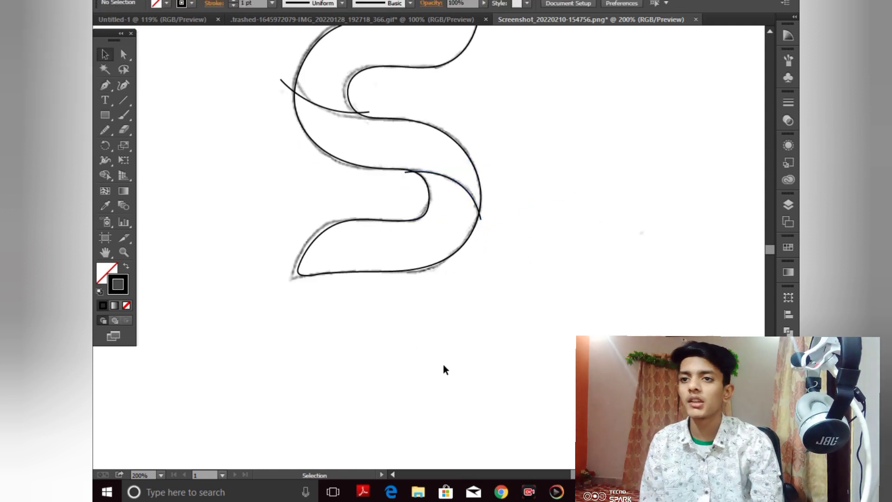
pyautogui.hotkey('ctrl', '1')
pyautogui.hotkey('ctrl', '-')
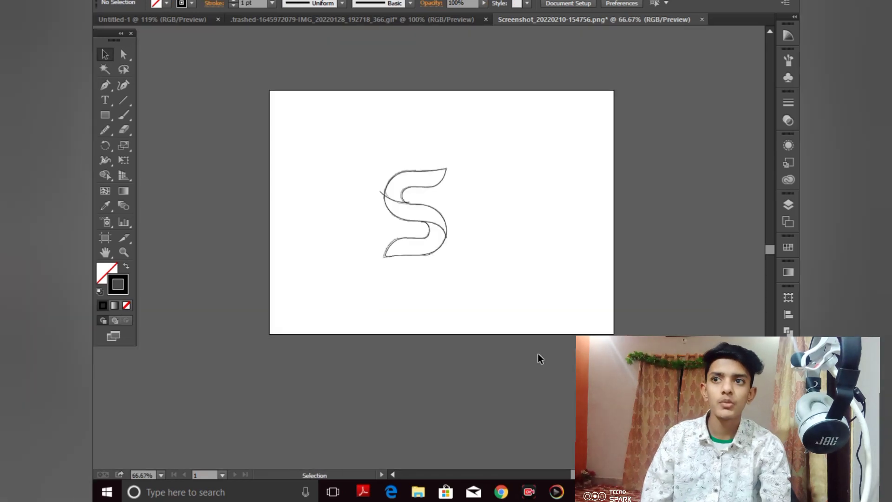
pyautogui.moveTo(339, 133); pyautogui.dragTo(458, 298)
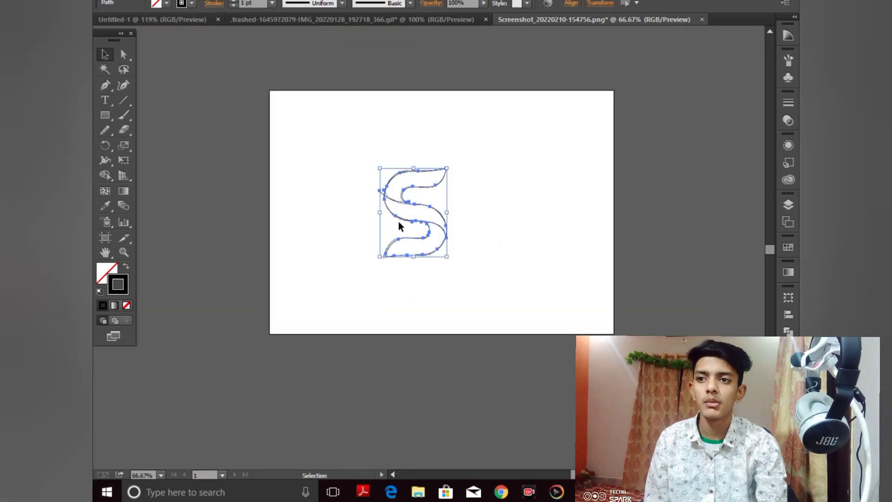
pyautogui.click(550, 261)
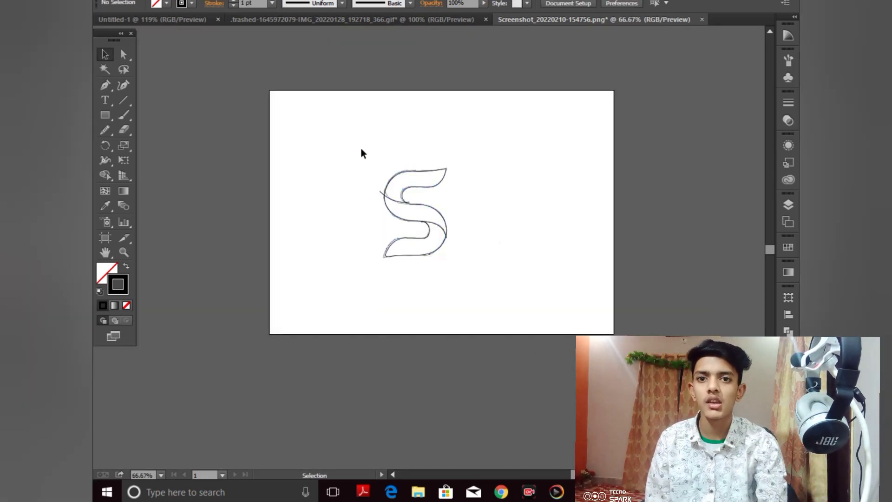
pyautogui.moveTo(351, 140); pyautogui.dragTo(518, 293)
pyautogui.click(624, 291)
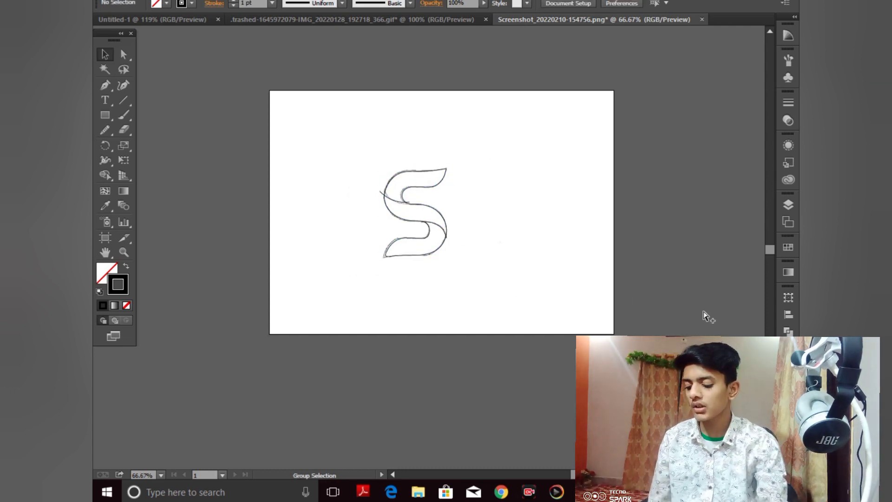
# - Hide the sketch image's clip group in Layer 1 so only the traced paths show
pyautogui.hotkey('ctrl', 'a')
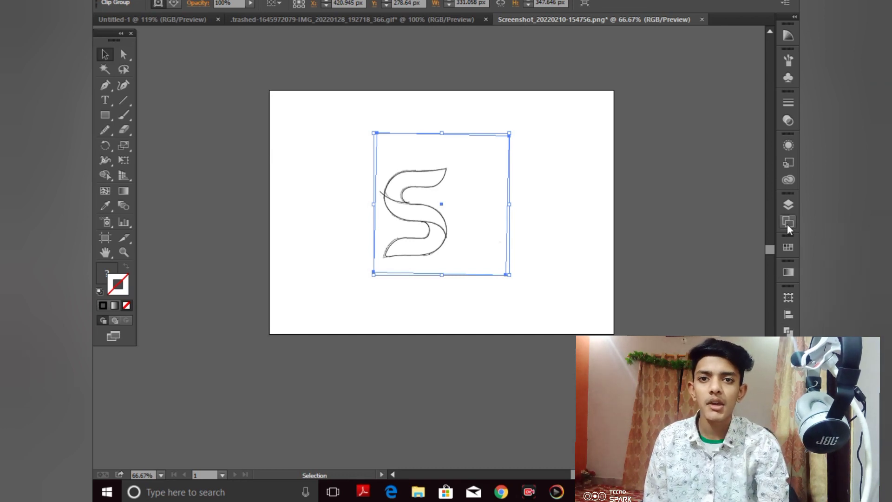
pyautogui.click(789, 208)
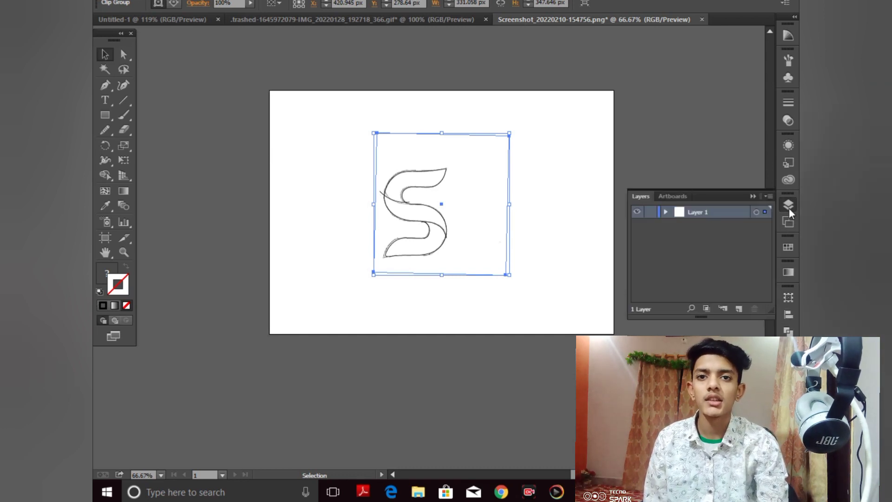
pyautogui.click(665, 212)
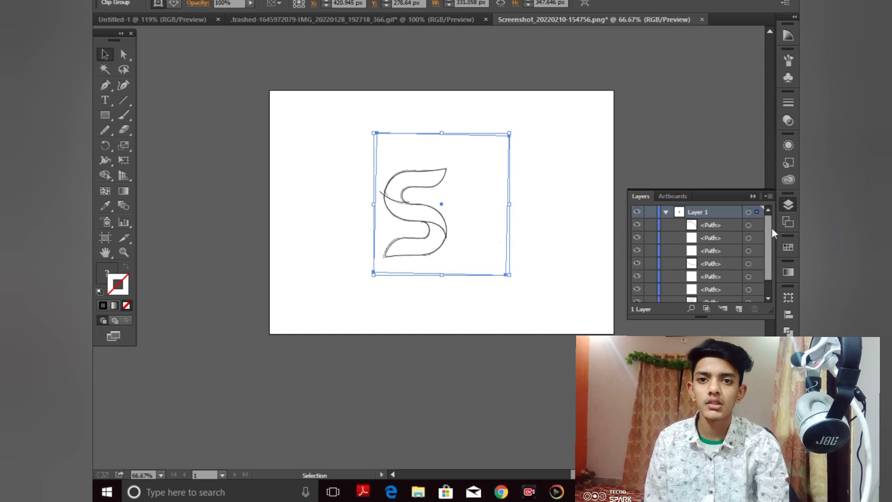
pyautogui.moveTo(771, 227); pyautogui.dragTo(768, 273)
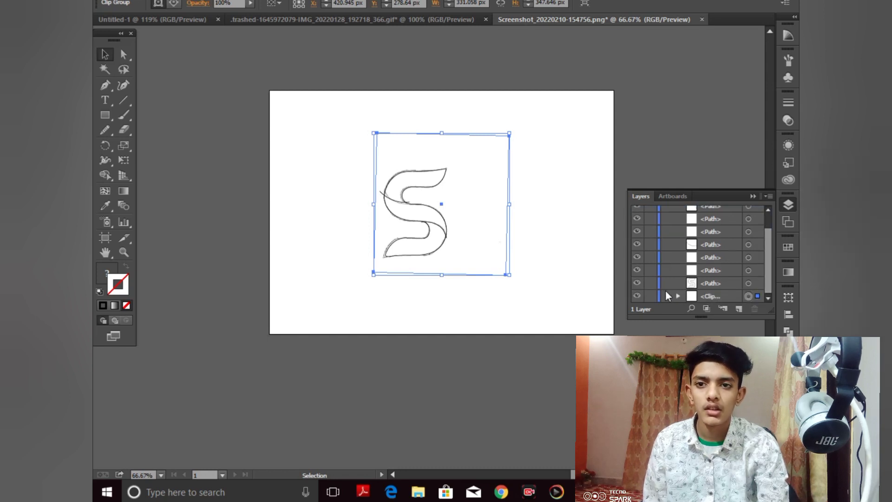
pyautogui.click(637, 297)
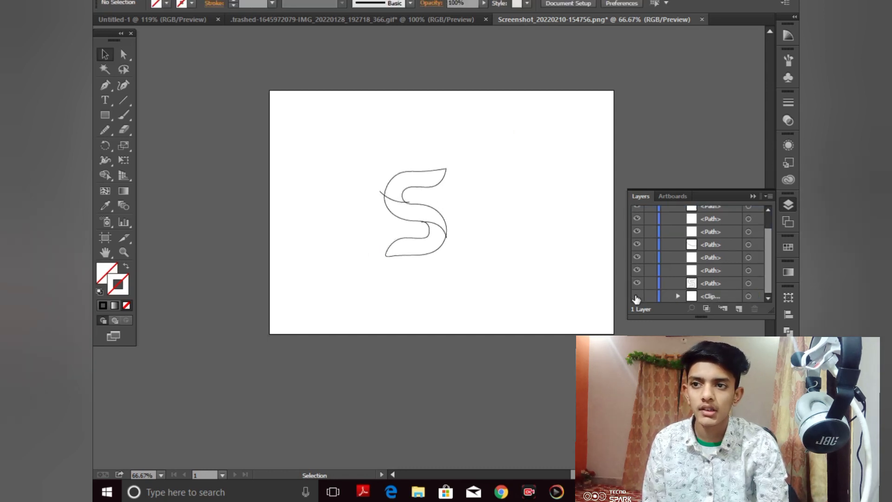
pyautogui.click(637, 296)
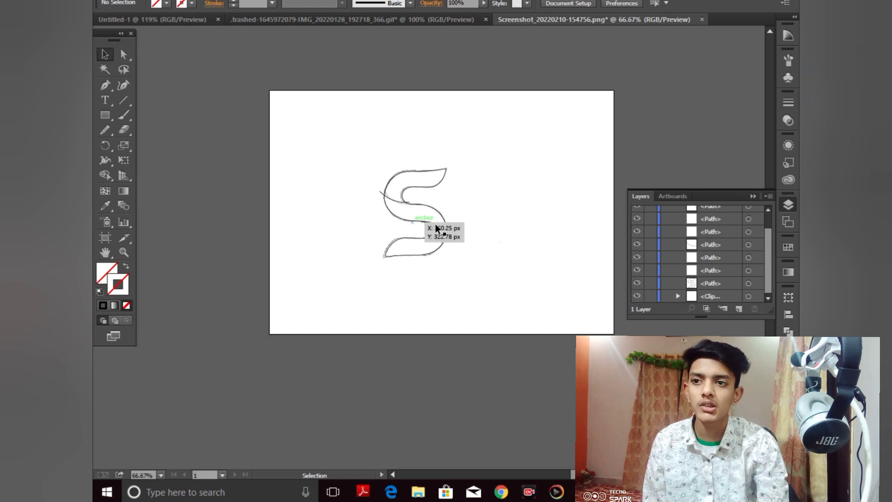
pyautogui.click(637, 297)
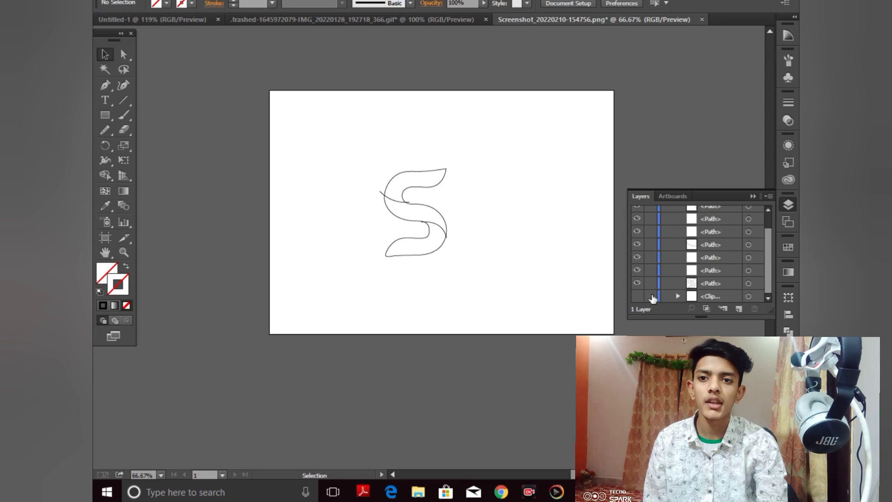
pyautogui.click(754, 197)
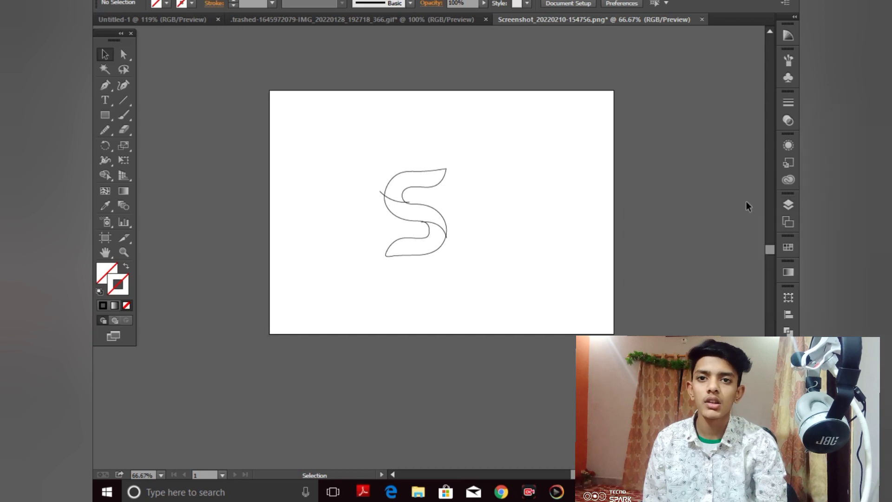
# - Select all the traced paths for the Shape Builder tool and swap the fill and stroke colors
pyautogui.click(434, 223)
pyautogui.click(473, 227)
pyautogui.hotkey('ctrl', '+')
pyautogui.hotkey('ctrl', '+')
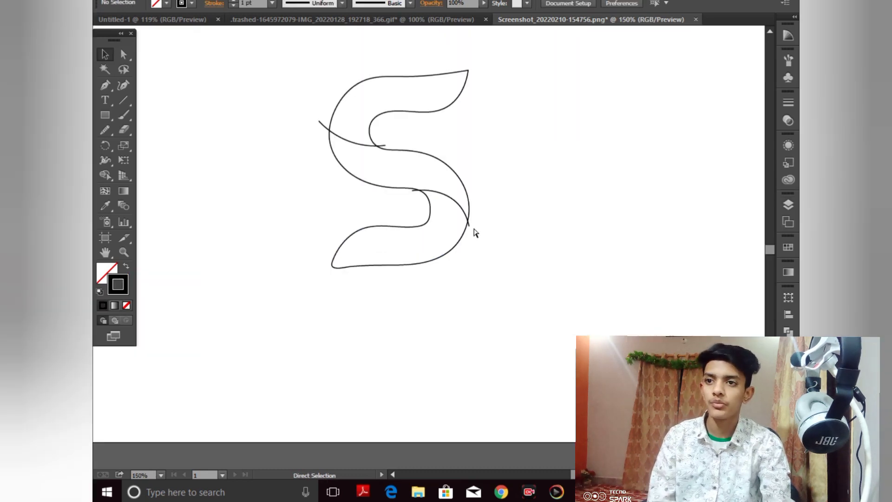
pyautogui.hotkey('ctrl', '+')
pyautogui.hotkey('ctrl', '+')
pyautogui.moveTo(442, 167); pyautogui.dragTo(503, 341)
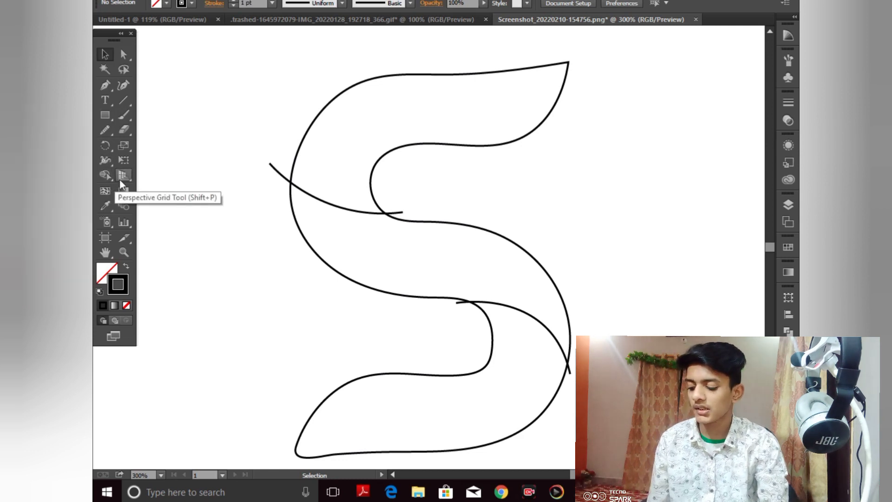
pyautogui.hotkey('ctrl', 'a')
pyautogui.click(106, 175)
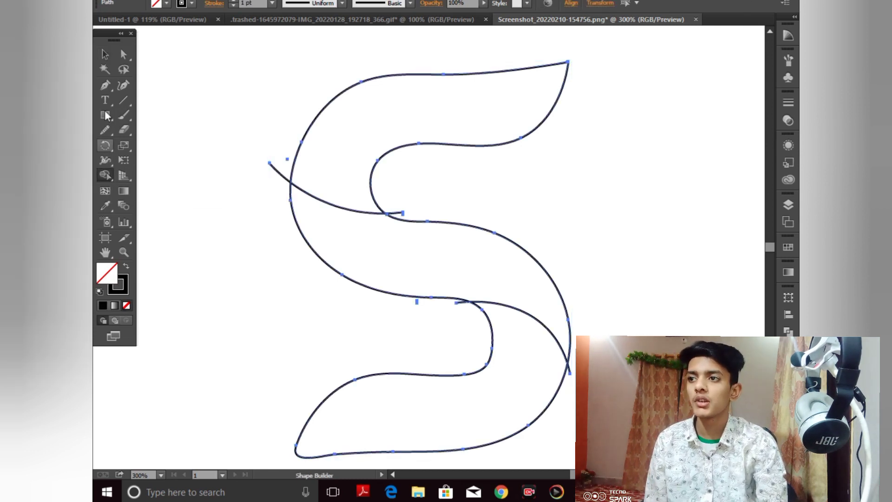
pyautogui.click(166, 4)
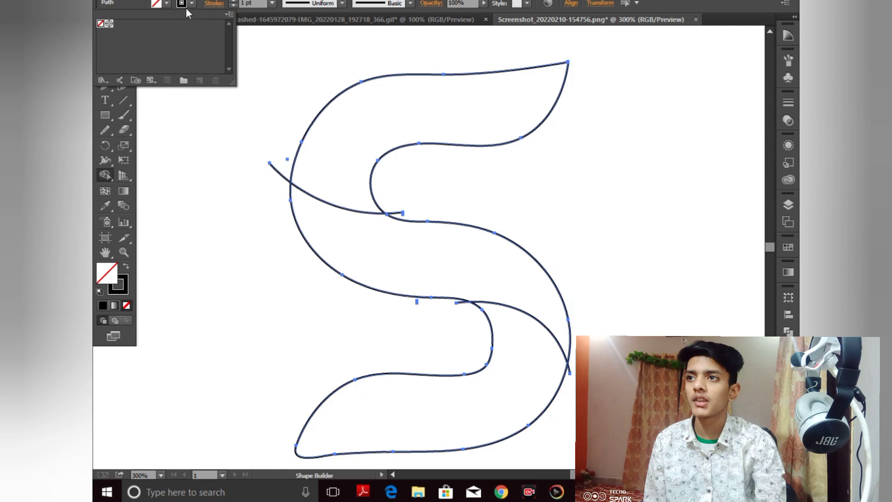
pyautogui.click(172, 127)
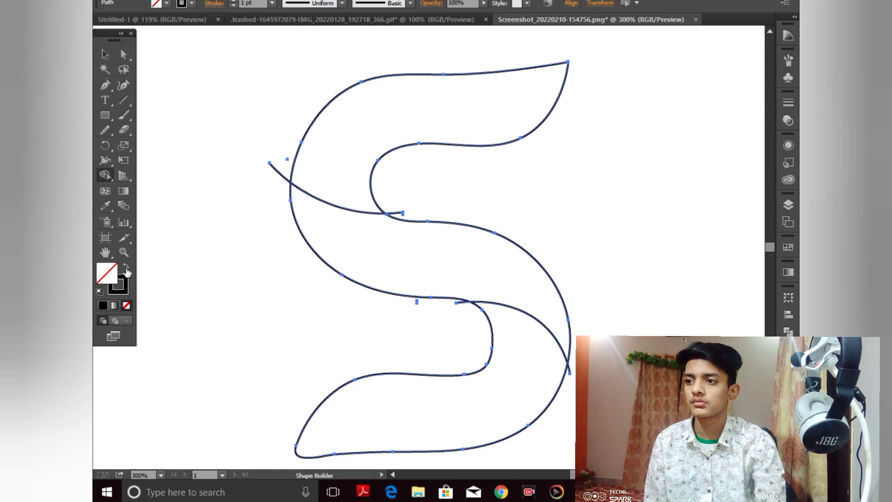
pyautogui.click(125, 267)
# - Set the fill color to red C92727 and fill the S's middle band with the Shape Builder tool
pyautogui.click(166, 4)
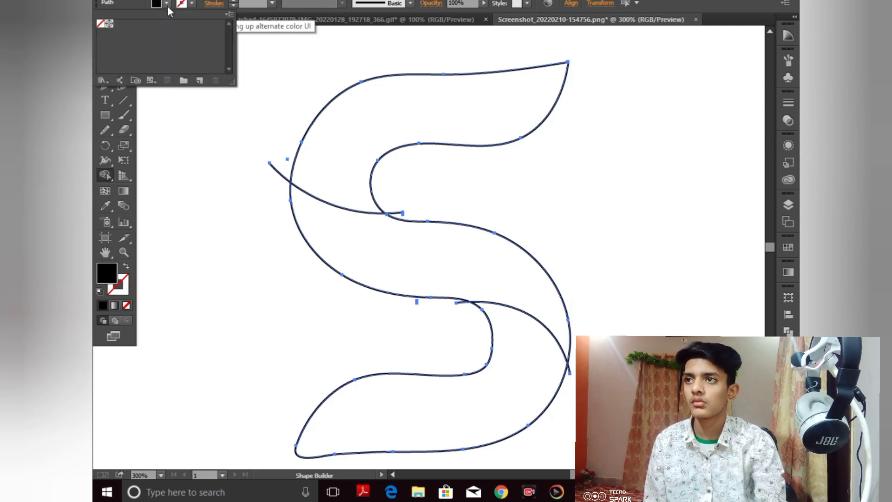
pyautogui.click(186, 111)
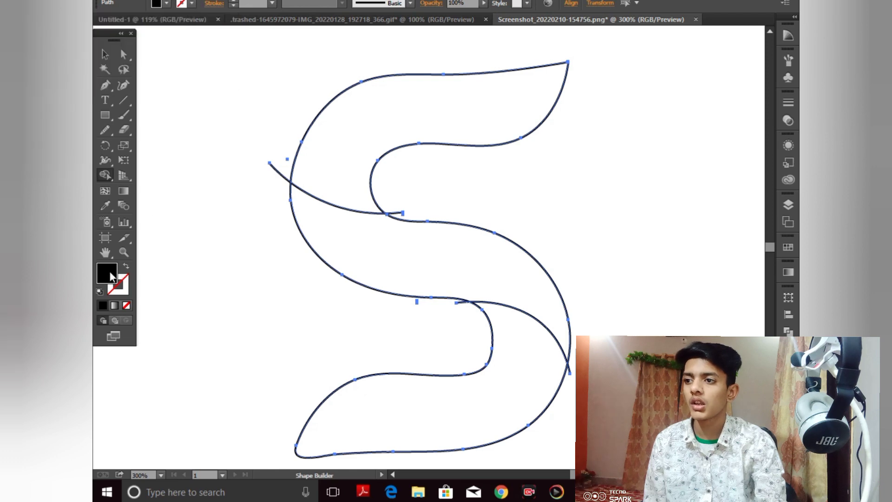
pyautogui.doubleClick(112, 277)
pyautogui.click(411, 182)
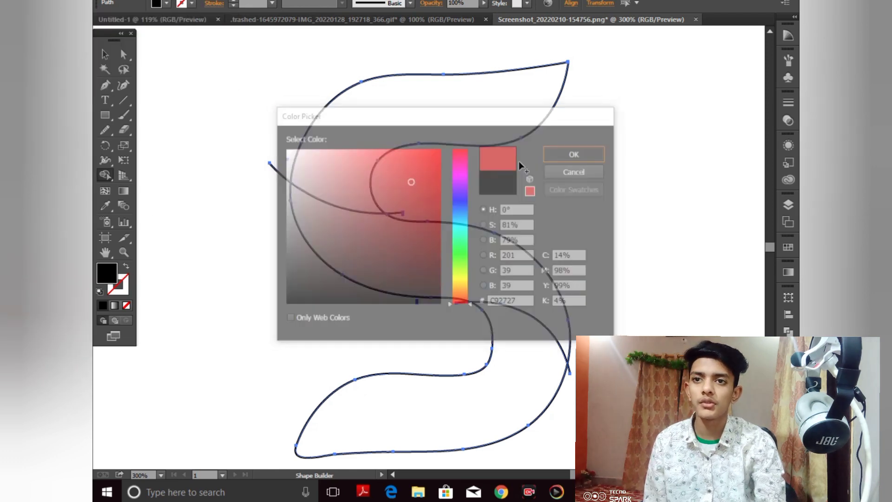
pyautogui.press('Return')
pyautogui.click(432, 247)
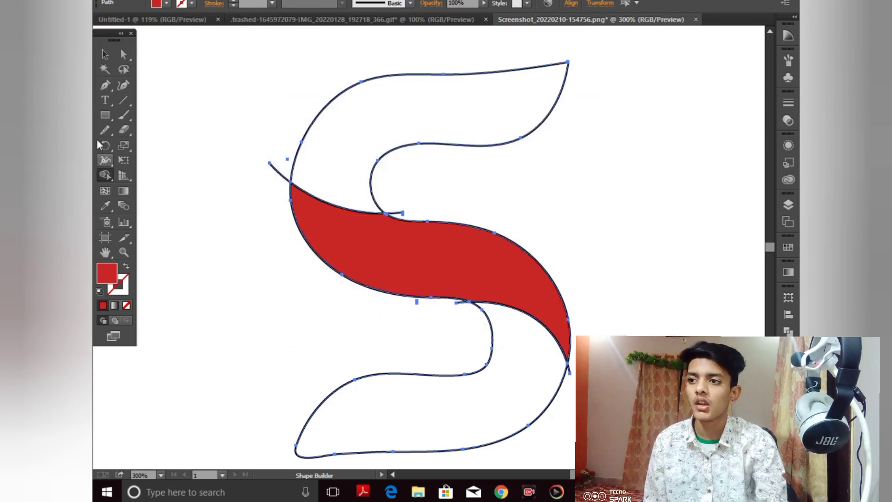
# - Set the fill to a muted reddish brown, fill the S's top and bottom sections with the Shape Builder tool, and deselect everything
pyautogui.doubleClick(107, 273)
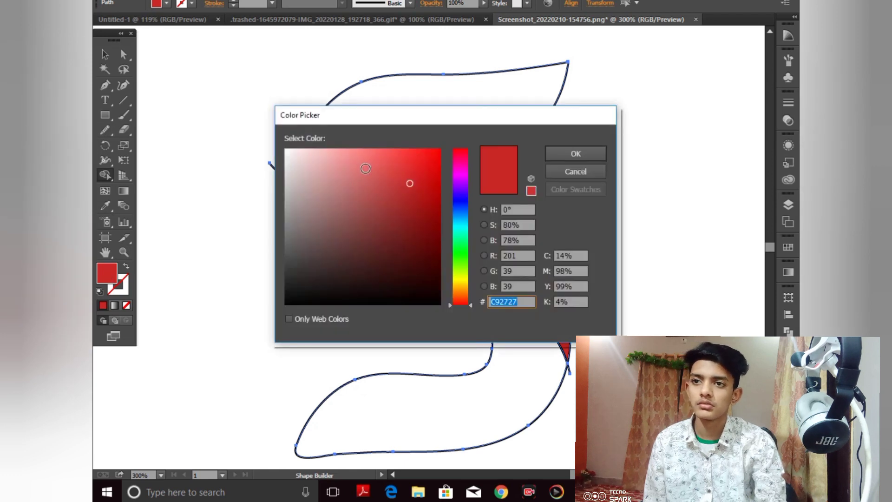
pyautogui.click(340, 209)
pyautogui.click(551, 152)
pyautogui.click(441, 138)
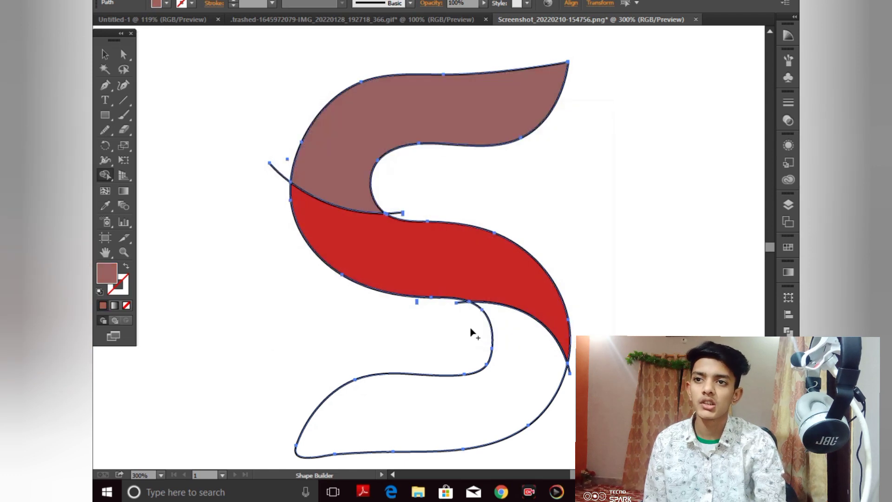
pyautogui.click(506, 374)
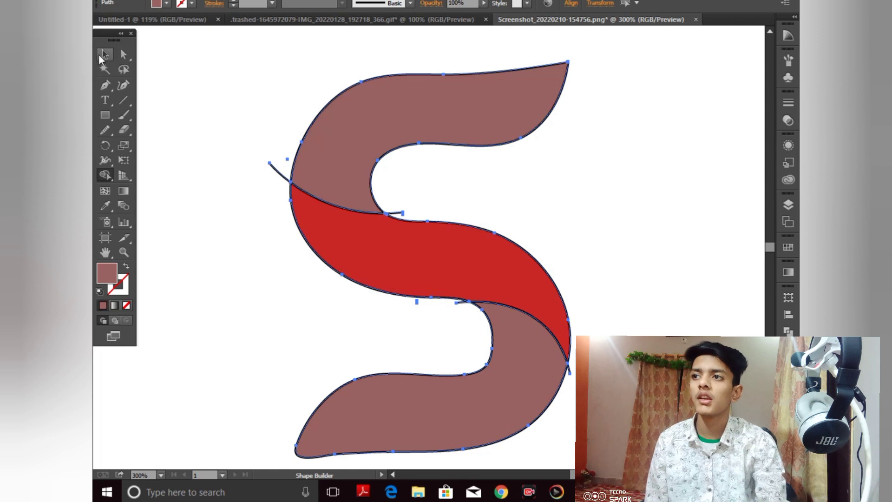
pyautogui.press('v')
pyautogui.click(240, 200)
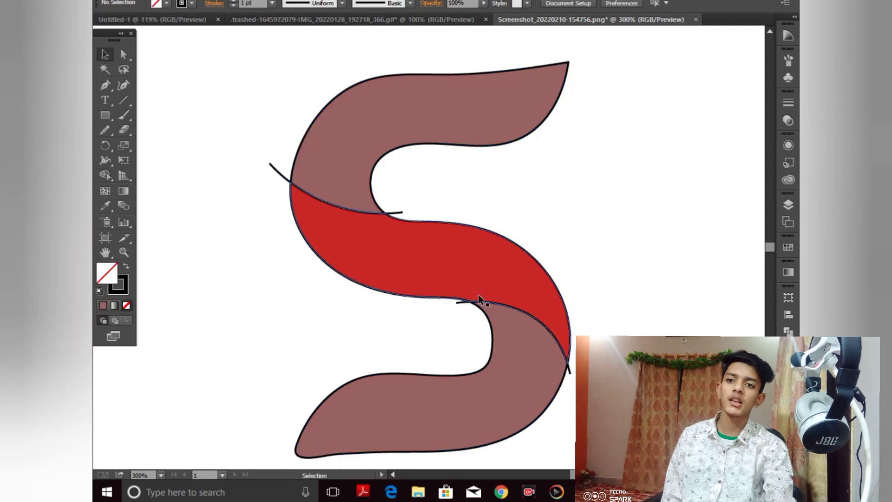
# - Delete the stray end of the lower dividing curve that sticks out past the S's right outer edge
pyautogui.click(497, 303)
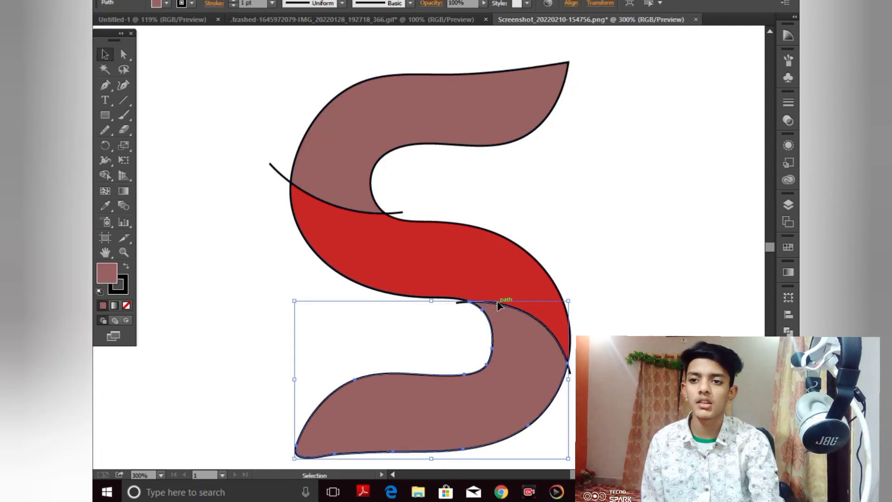
pyautogui.click(712, 319)
pyautogui.moveTo(551, 335); pyautogui.dragTo(607, 345)
pyautogui.moveTo(537, 315); pyautogui.dragTo(481, 305)
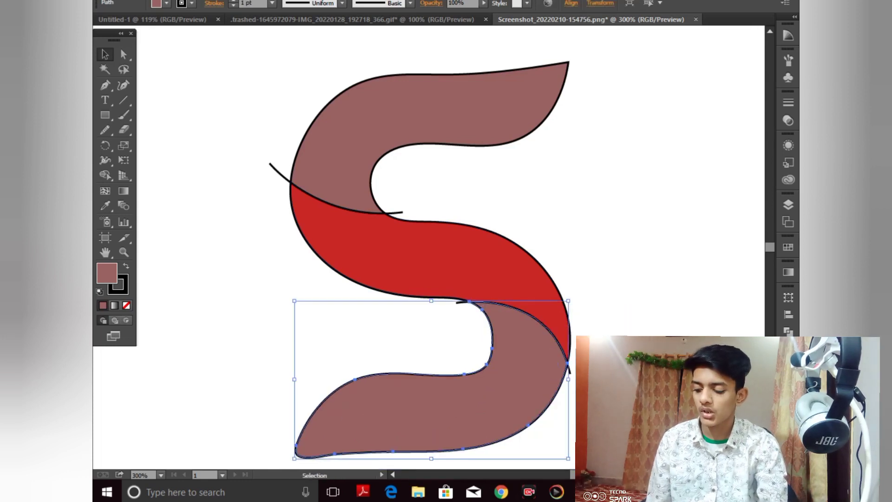
pyautogui.click(573, 370)
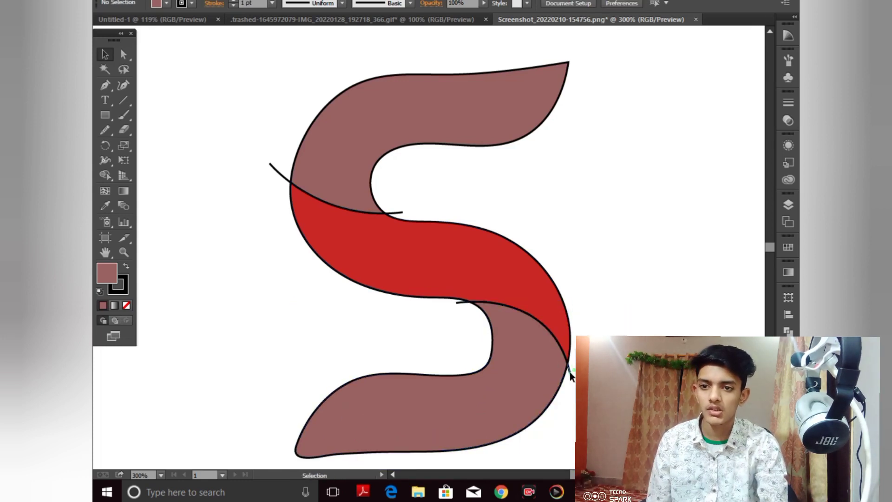
pyautogui.click(570, 373)
pyautogui.press('Delete')
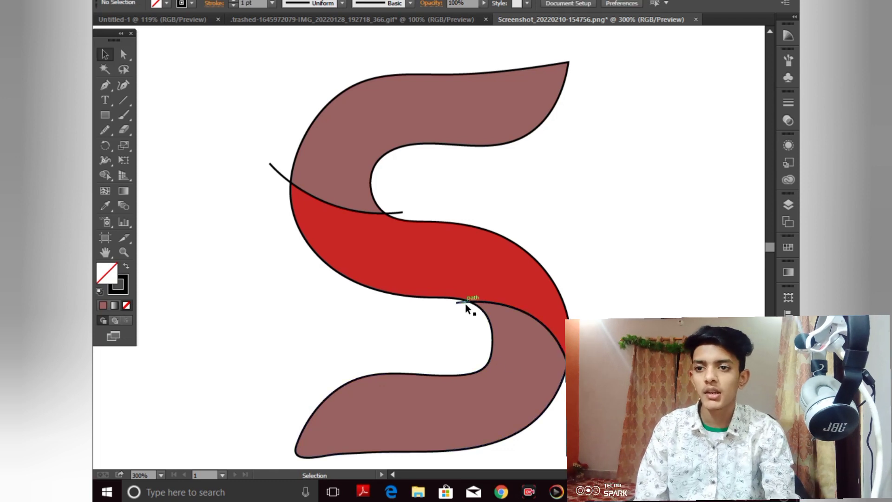
# - Delete the remaining stray curve ends at the S's inner bends and past its left outer edge
pyautogui.click(402, 213)
pyautogui.press('Delete')
pyautogui.click(278, 172)
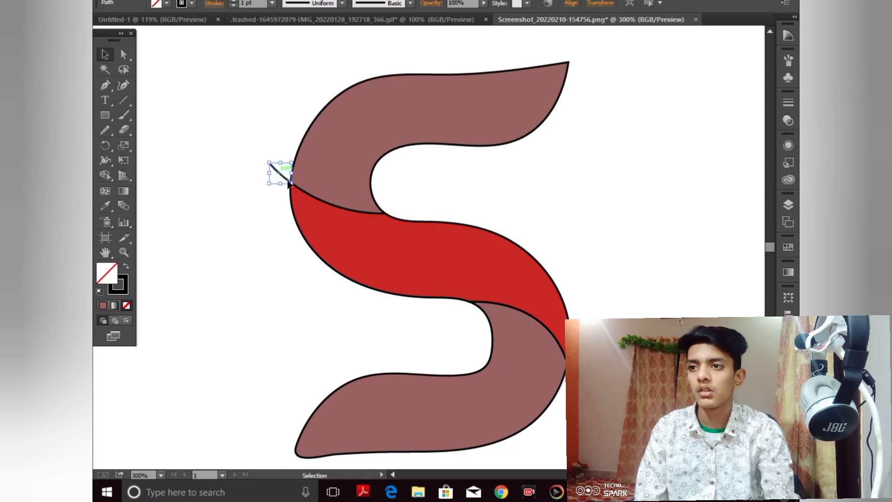
pyautogui.press('Delete')
# - Apply a linear gradient fill to the S's top section
pyautogui.press('a')
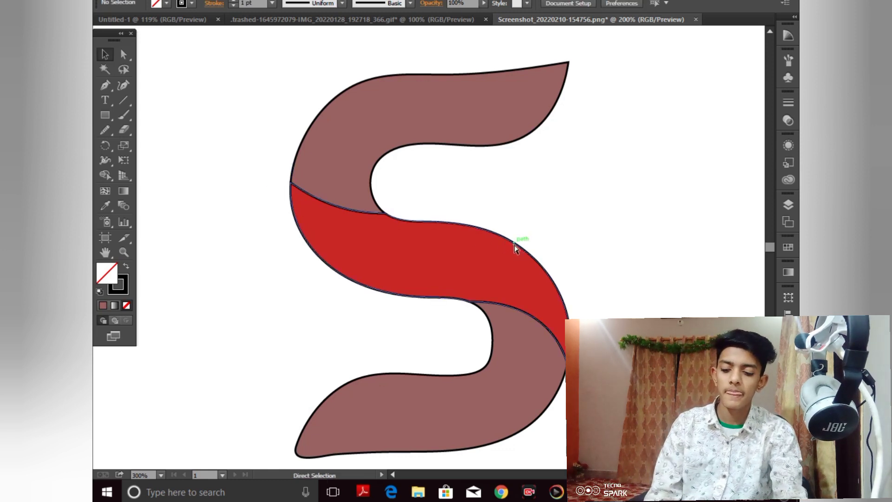
pyautogui.hotkey('ctrl', '-')
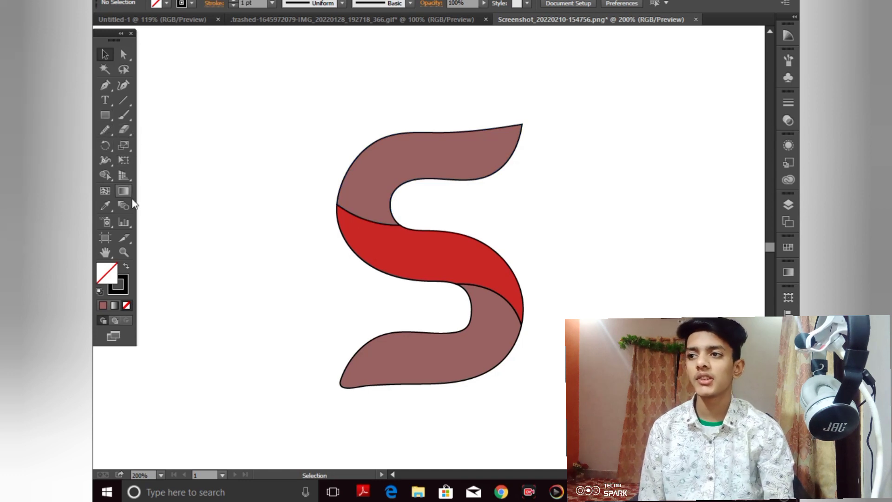
pyautogui.click(450, 152)
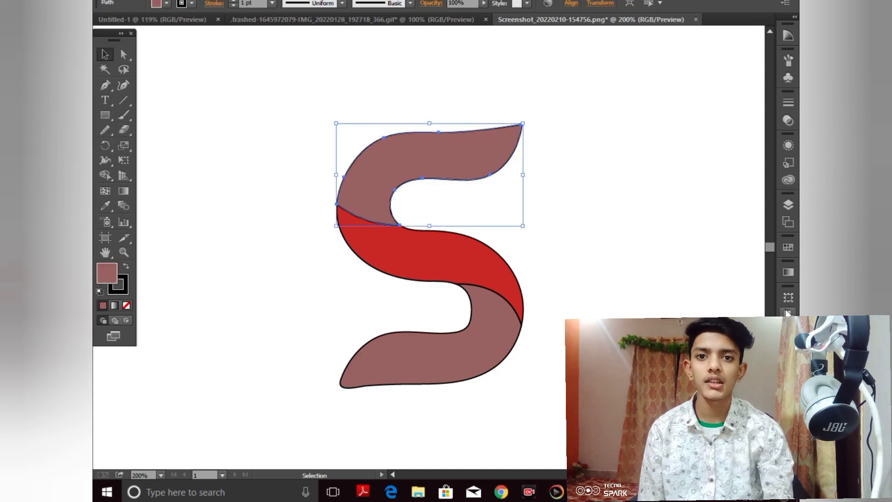
pyautogui.click(789, 273)
pyautogui.click(636, 281)
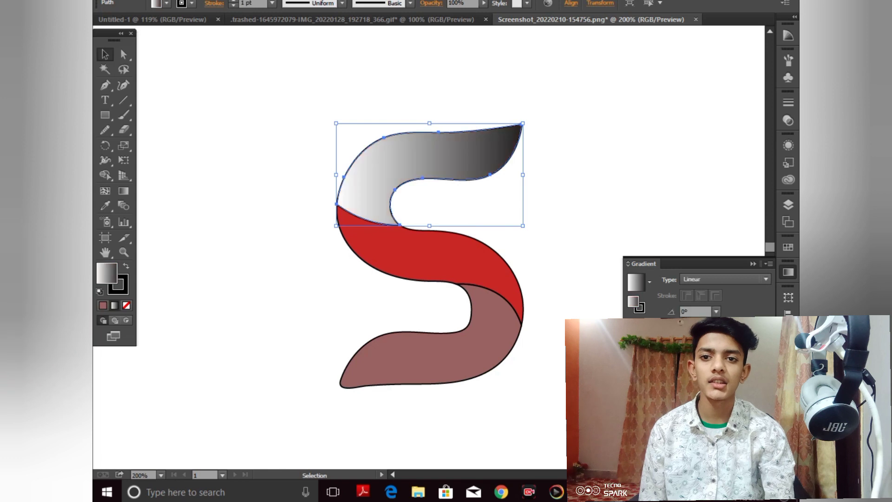
pyautogui.doubleClick(631, 359)
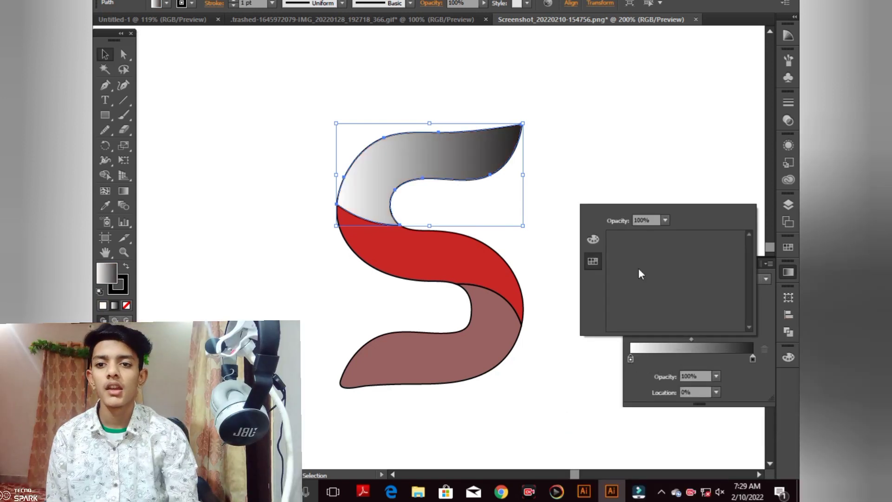
pyautogui.click(598, 244)
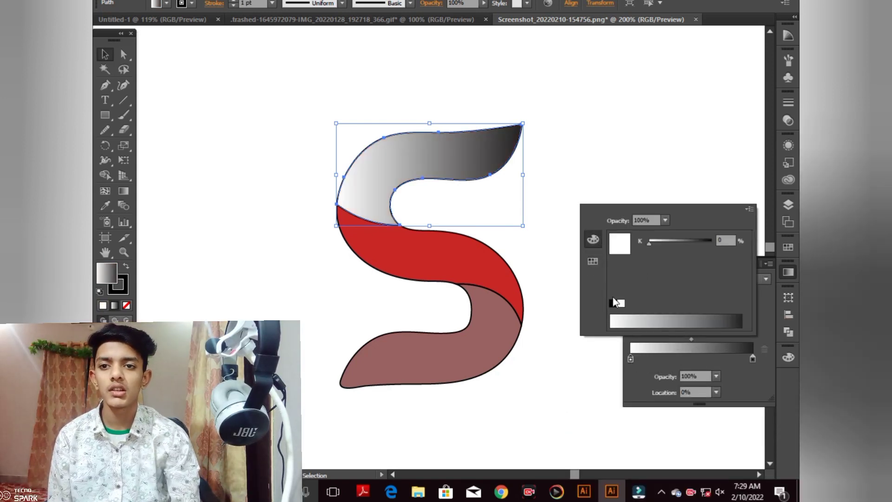
pyautogui.click(600, 261)
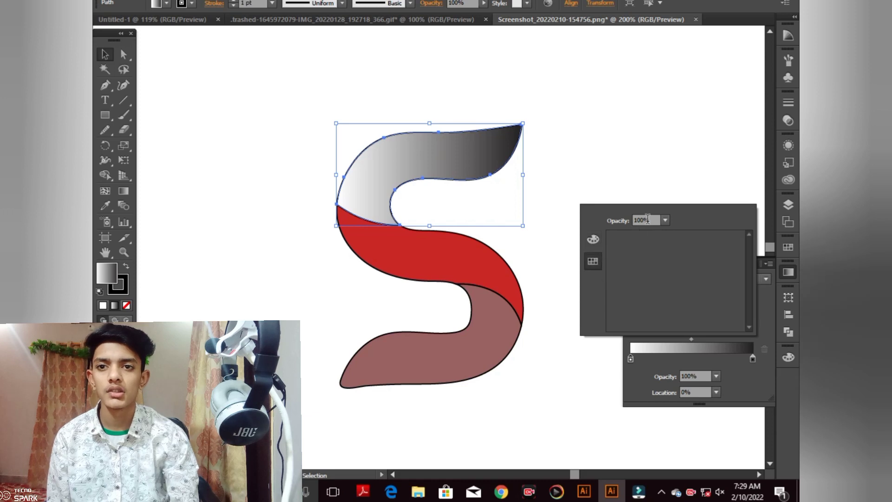
pyautogui.click(659, 146)
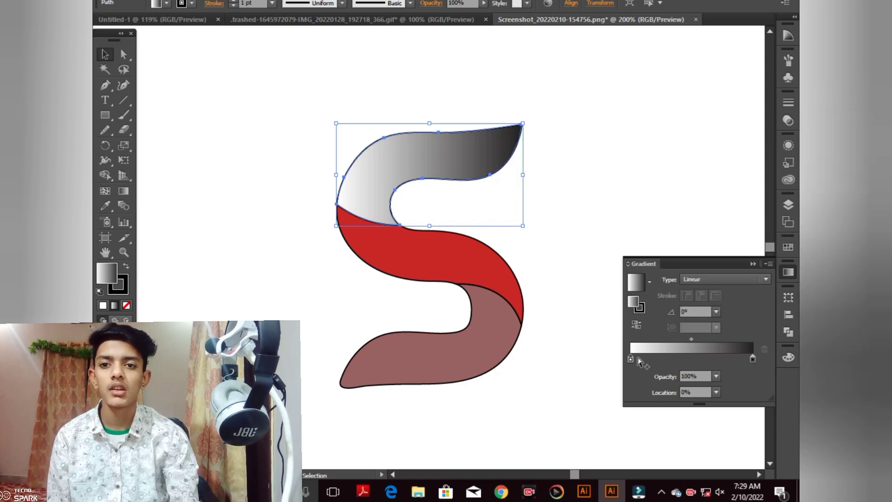
# - Set the starting color stop of the top section's gradient to dark red
pyautogui.doubleClick(631, 359)
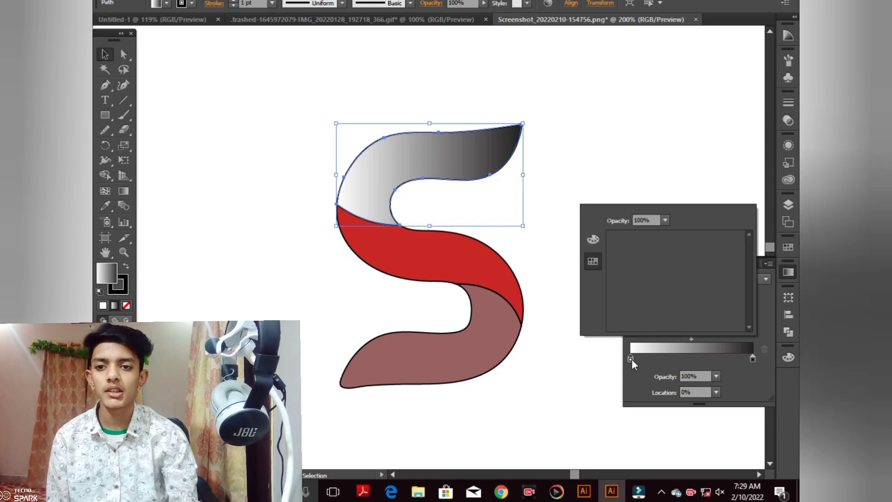
pyautogui.doubleClick(103, 283)
pyautogui.click(328, 259)
pyautogui.moveTo(328, 259); pyautogui.dragTo(393, 213)
pyautogui.click(589, 153)
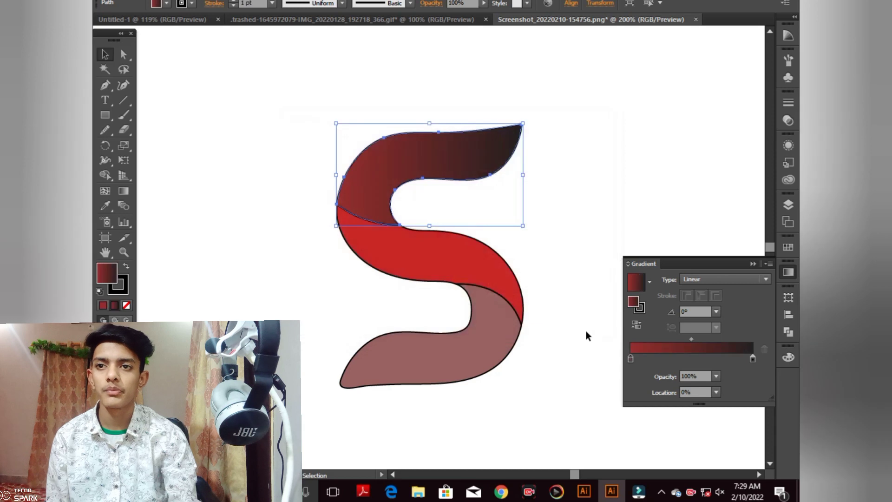
# - Add a color stop at about 48.77% in the middle of the top section's gradient
pyautogui.click(691, 358)
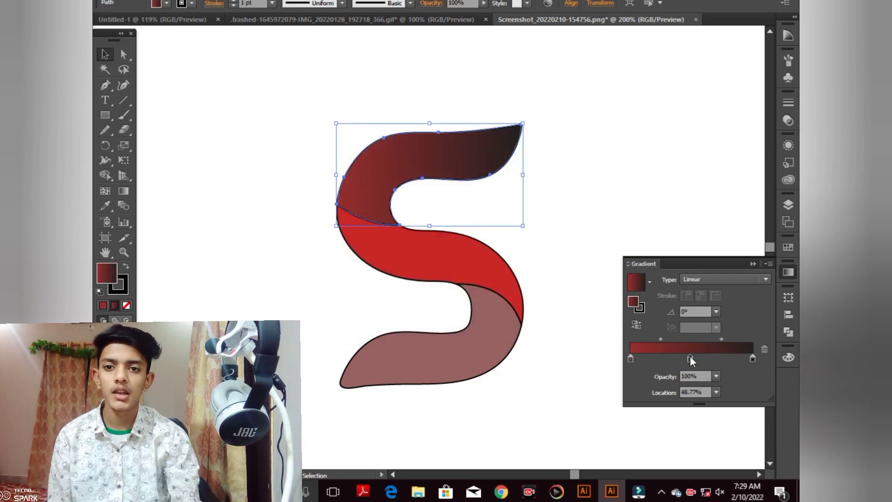
pyautogui.doubleClick(690, 358)
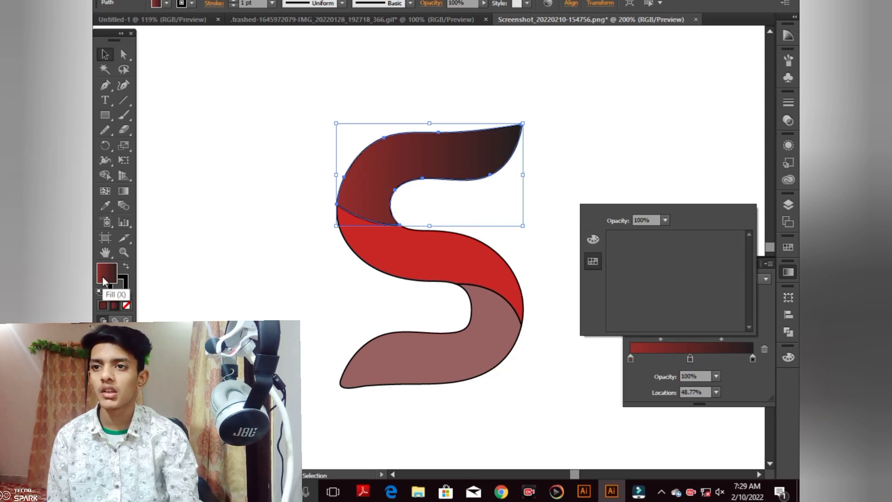
pyautogui.click(536, 364)
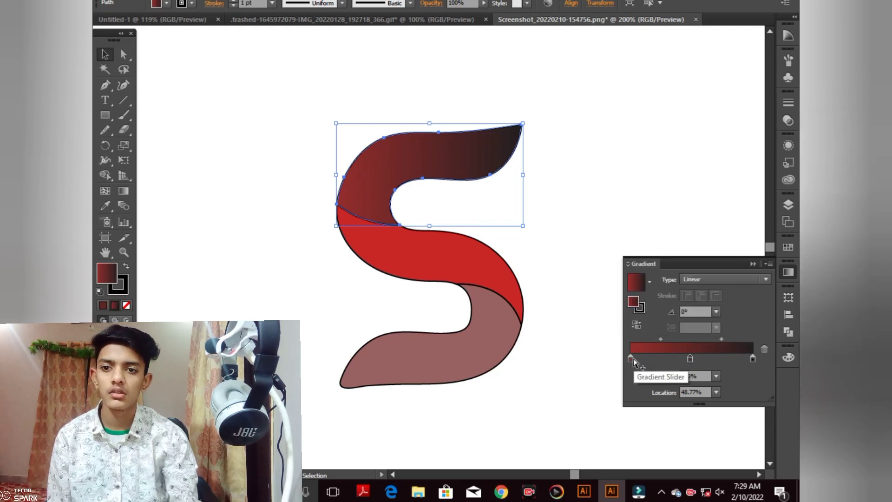
# - Add a dark red color stop at about 58.62% to the gradient and delete the neighbouring middle stop at 48.77%
pyautogui.moveTo(633, 361)
pyautogui.mouseDown()
pyautogui.moveTo(683, 362)
pyautogui.moveTo(628, 367)
pyautogui.mouseUp()
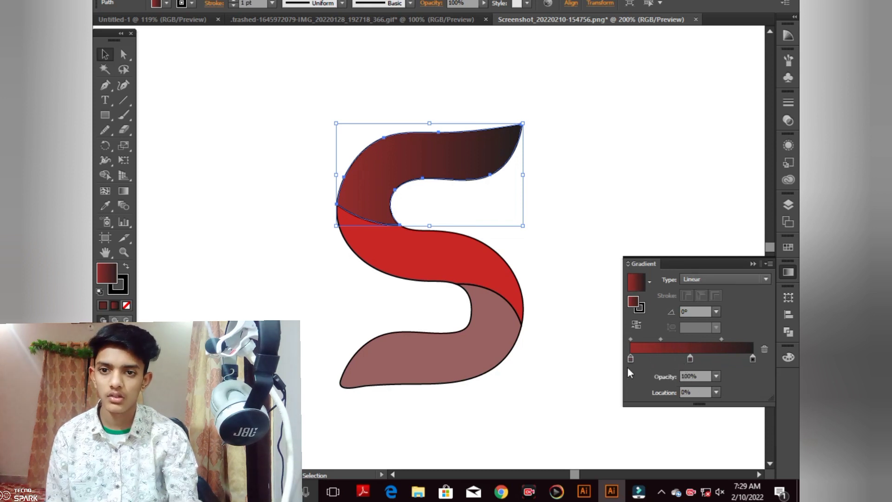
pyautogui.click(692, 360)
pyautogui.click(703, 360)
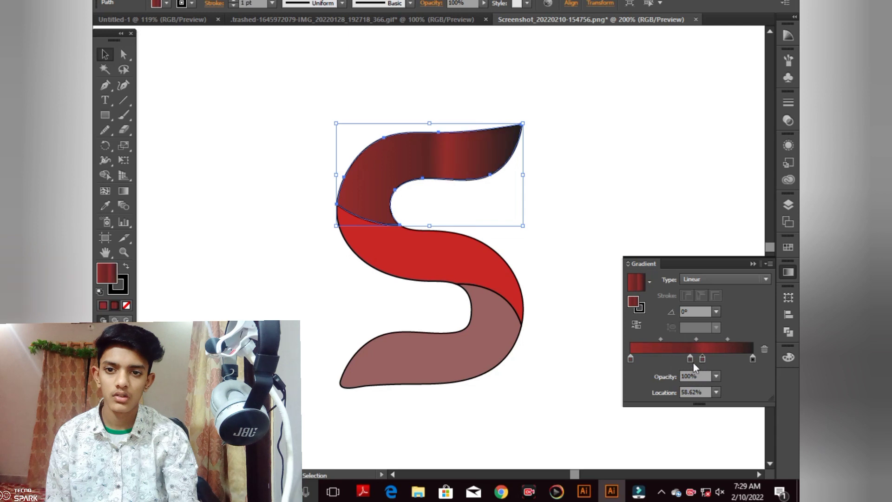
pyautogui.click(691, 359)
pyautogui.click(766, 350)
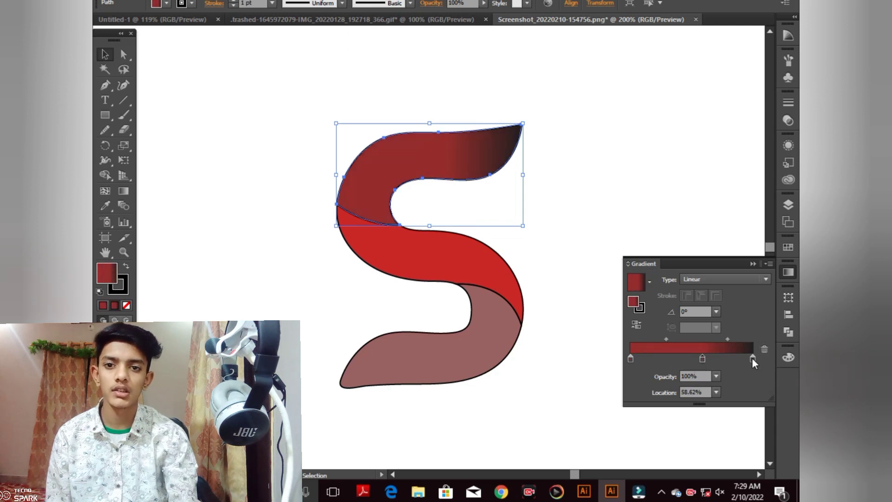
# - Change the end color stop of the top section's gradient from black to magenta pink and deselect the section
pyautogui.doubleClick(753, 358)
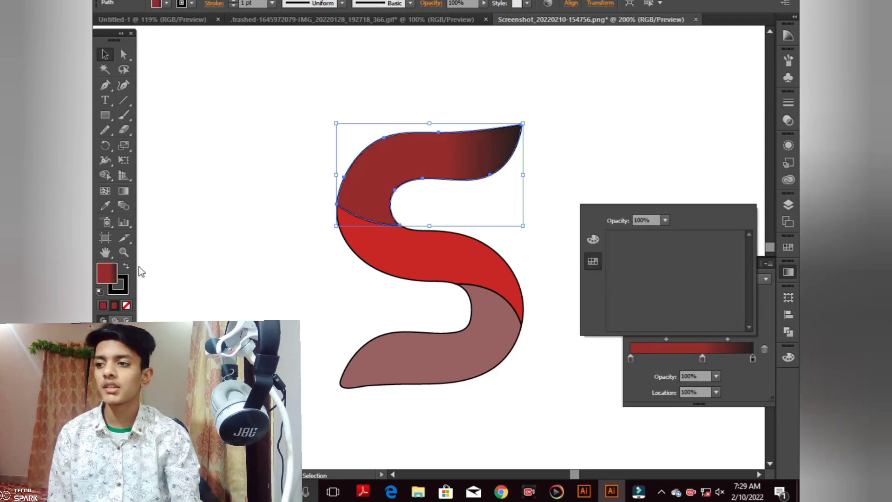
pyautogui.click(113, 270)
pyautogui.doubleClick(113, 269)
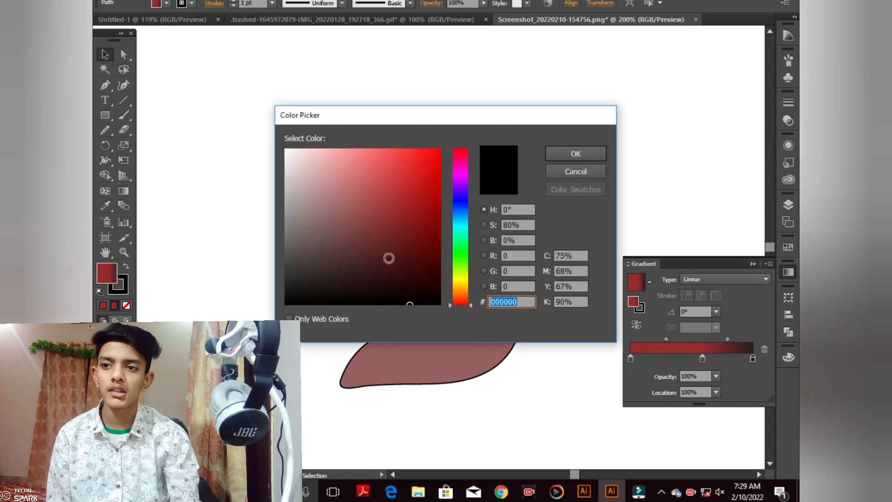
pyautogui.moveTo(458, 212)
pyautogui.mouseDown()
pyautogui.moveTo(469, 258)
pyautogui.moveTo(469, 158)
pyautogui.moveTo(421, 176)
pyautogui.moveTo(430, 186)
pyautogui.mouseUp()
pyautogui.click(605, 156)
pyautogui.click(608, 158)
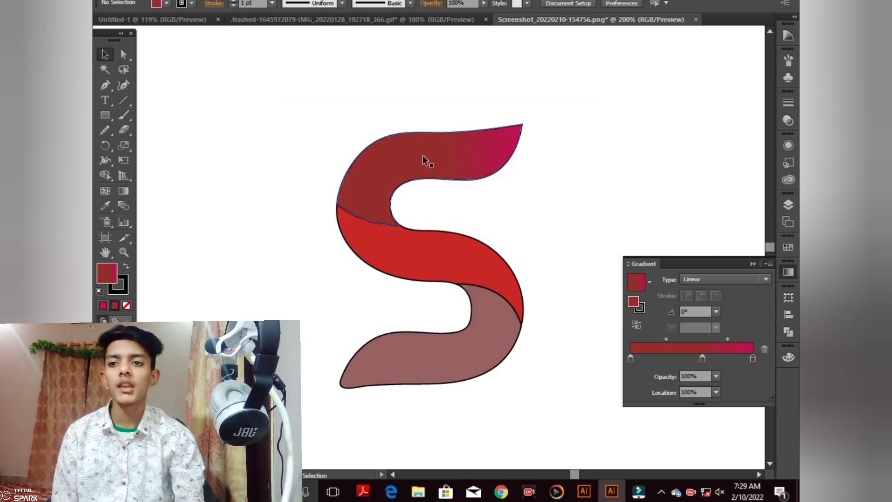
# - Try 70%, 80%, 10% and 40% opacity for the end stop of the top section's gradient, then set it to 60%
pyautogui.click(424, 173)
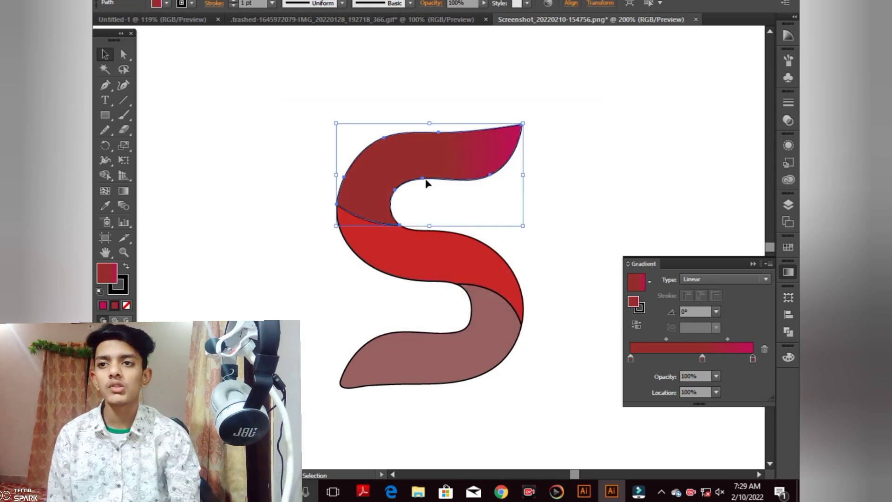
pyautogui.doubleClick(754, 358)
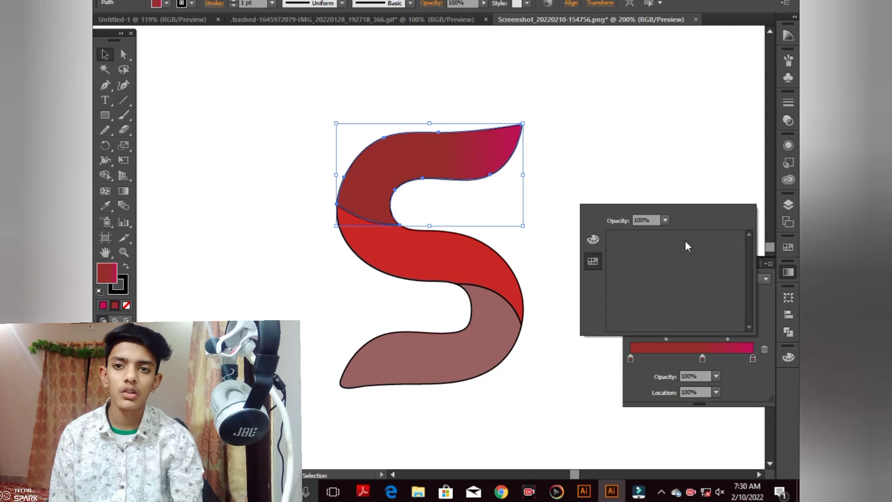
pyautogui.click(666, 221)
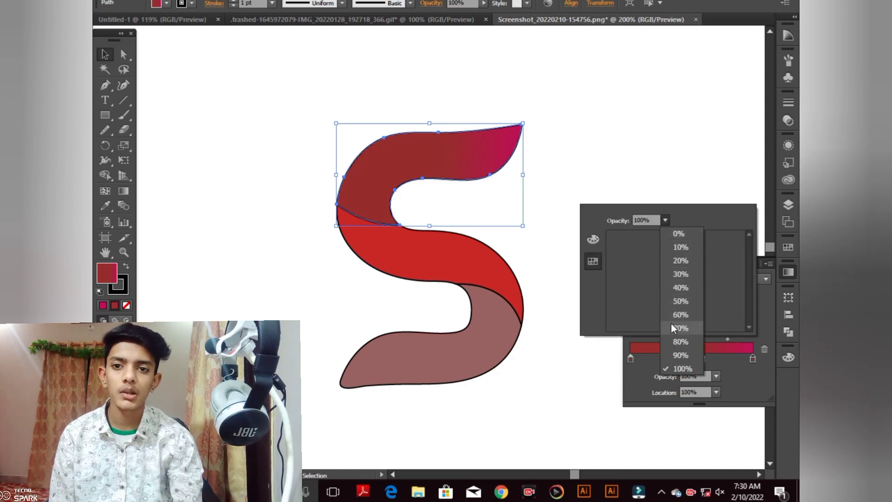
pyautogui.click(672, 323)
pyautogui.click(665, 221)
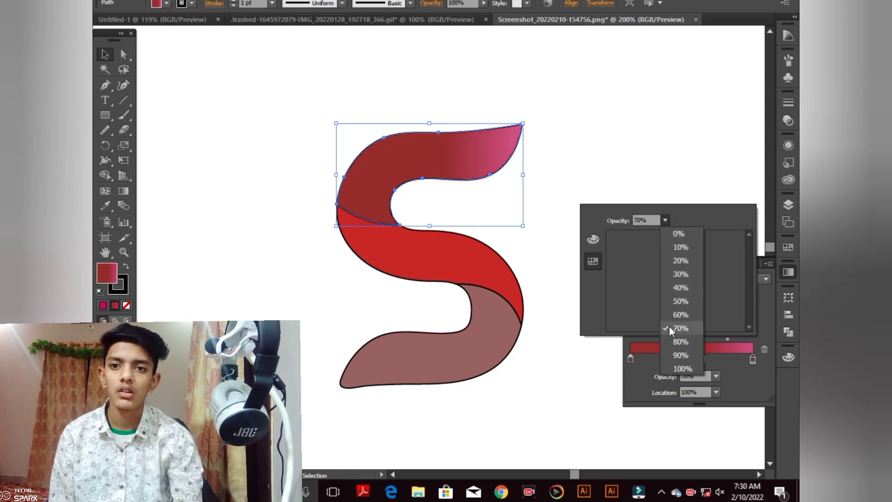
pyautogui.click(674, 331)
pyautogui.click(667, 221)
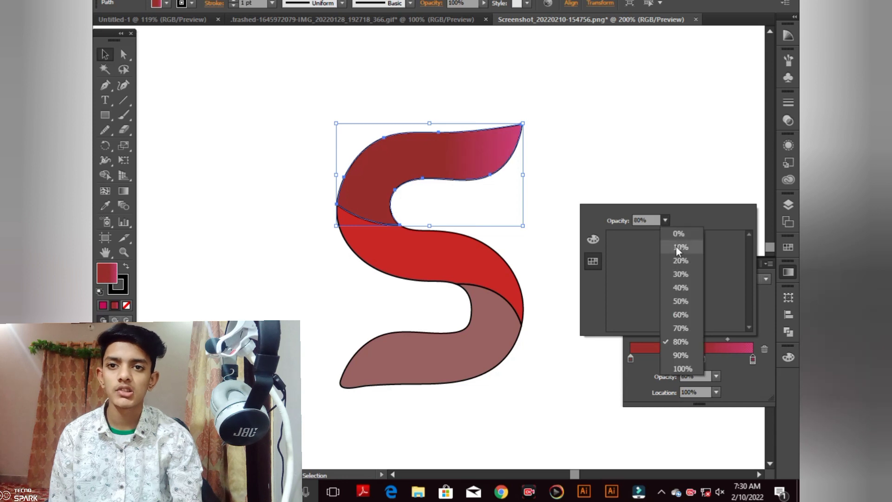
pyautogui.click(677, 247)
pyautogui.click(666, 219)
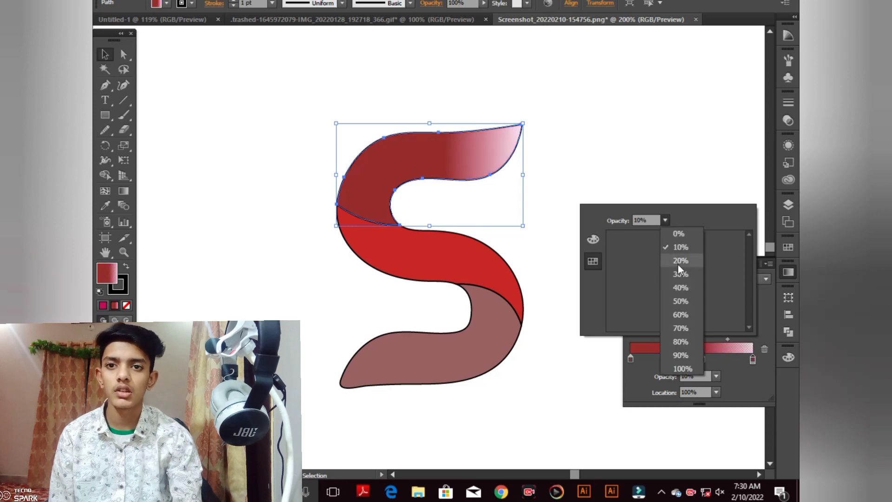
pyautogui.click(681, 288)
pyautogui.click(665, 221)
pyautogui.click(679, 315)
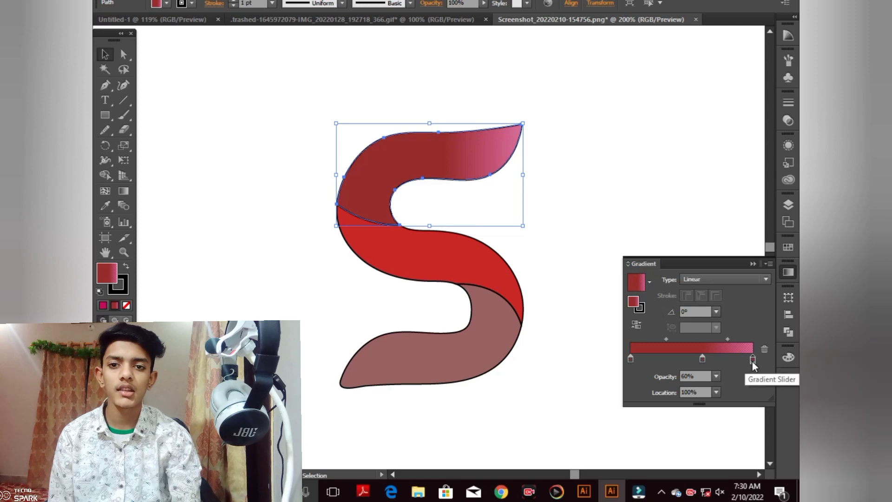
# - Set the end color stop of the top section's gradient to green 32A012 and deselect the section
pyautogui.doubleClick(634, 308)
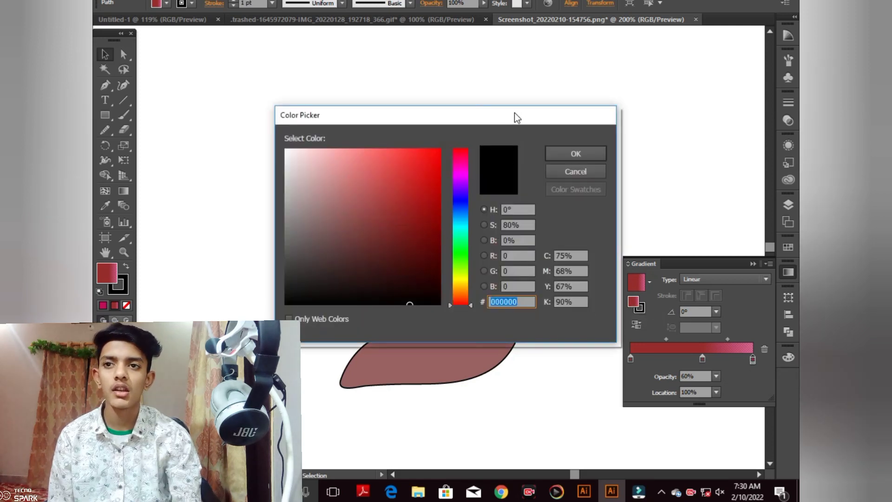
pyautogui.moveTo(514, 115); pyautogui.dragTo(478, 227)
pyautogui.moveTo(386, 319)
pyautogui.mouseDown()
pyautogui.moveTo(391, 343)
pyautogui.moveTo(331, 325)
pyautogui.moveTo(373, 328)
pyautogui.mouseUp()
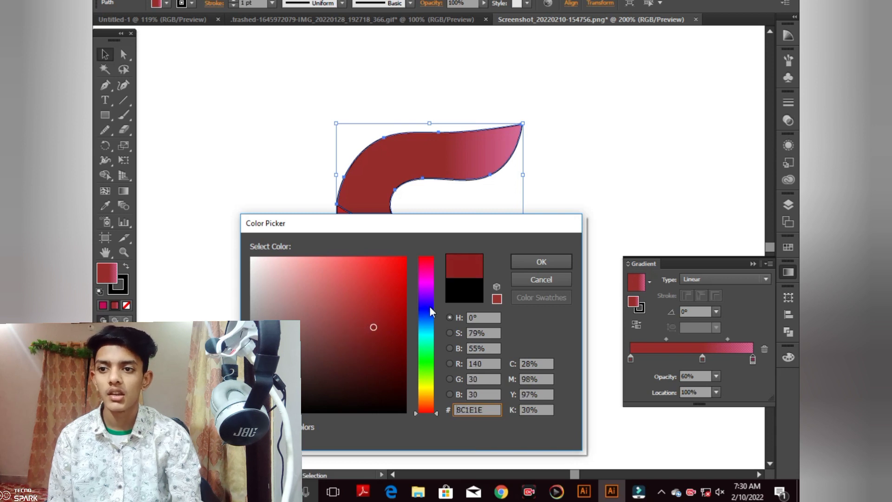
pyautogui.moveTo(430, 310); pyautogui.dragTo(430, 367)
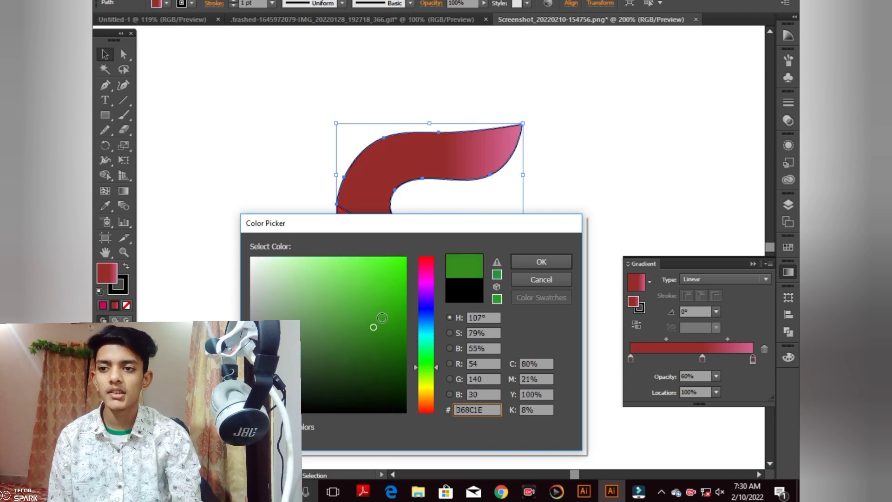
pyautogui.moveTo(382, 318)
pyautogui.mouseDown()
pyautogui.moveTo(390, 292)
pyautogui.moveTo(389, 315)
pyautogui.mouseUp()
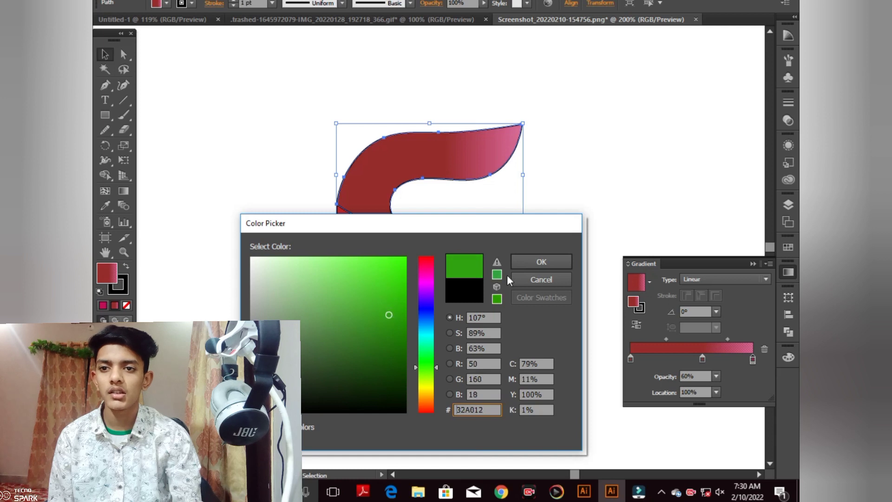
pyautogui.click(522, 260)
pyautogui.click(578, 229)
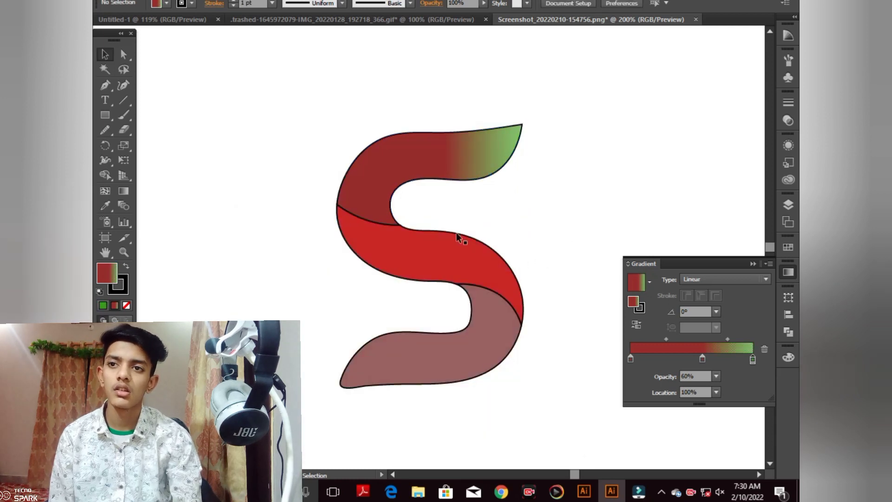
# - Copy the top section's red-to-green gradient onto the bottom section with the Eyedropper and deselect it
pyautogui.click(445, 174)
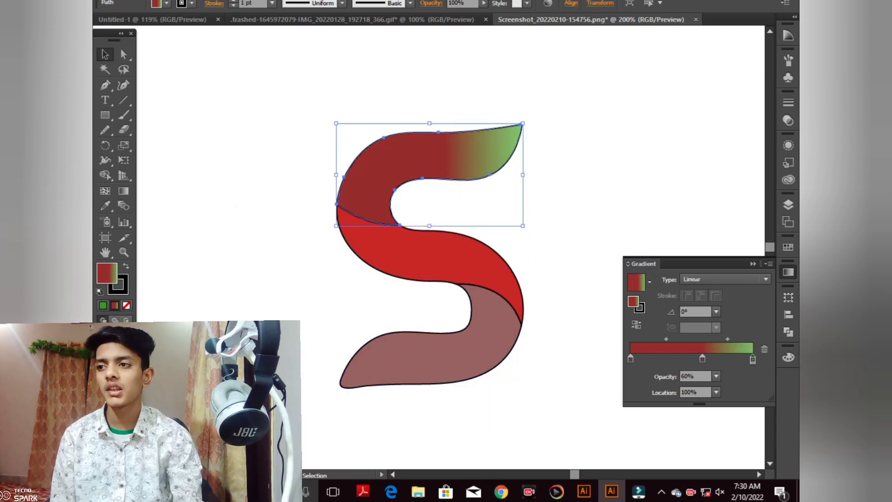
pyautogui.click(483, 351)
pyautogui.click(106, 206)
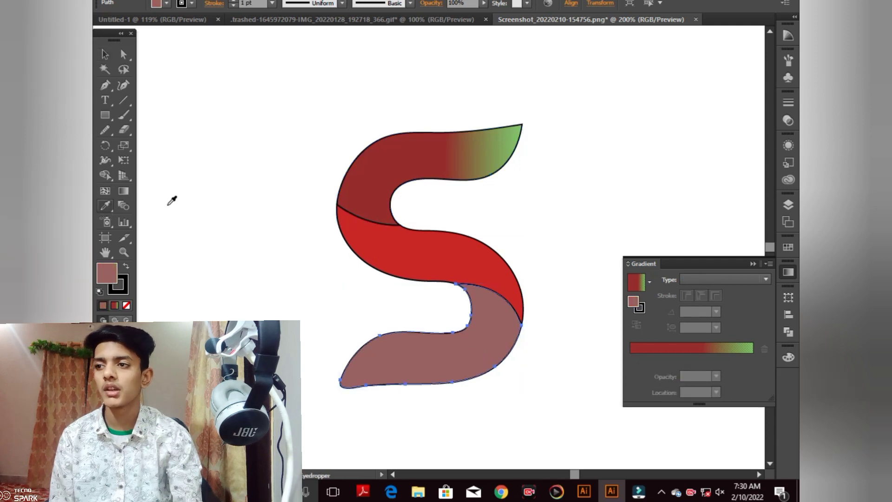
pyautogui.click(404, 156)
pyautogui.click(103, 54)
pyautogui.click(214, 81)
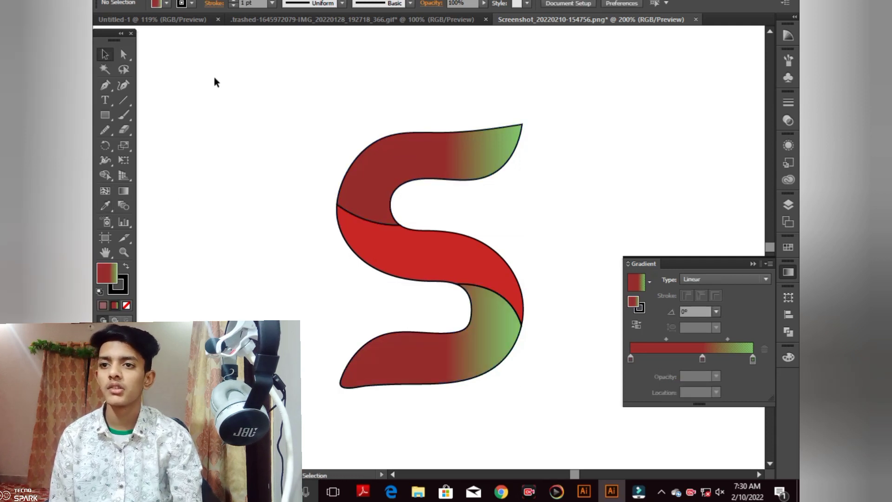
# - Apply the red-to-green gradient to the middle section and change its middle color stop to crimson AA0B4B
pyautogui.click(409, 240)
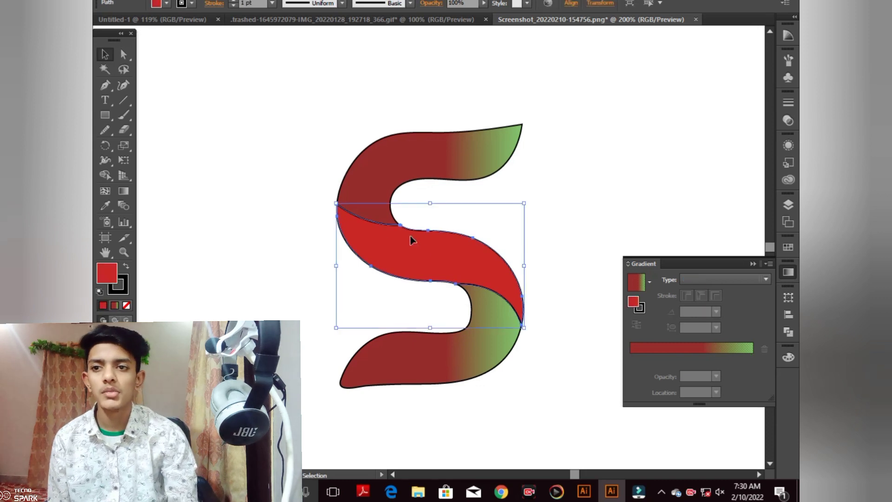
pyautogui.click(680, 348)
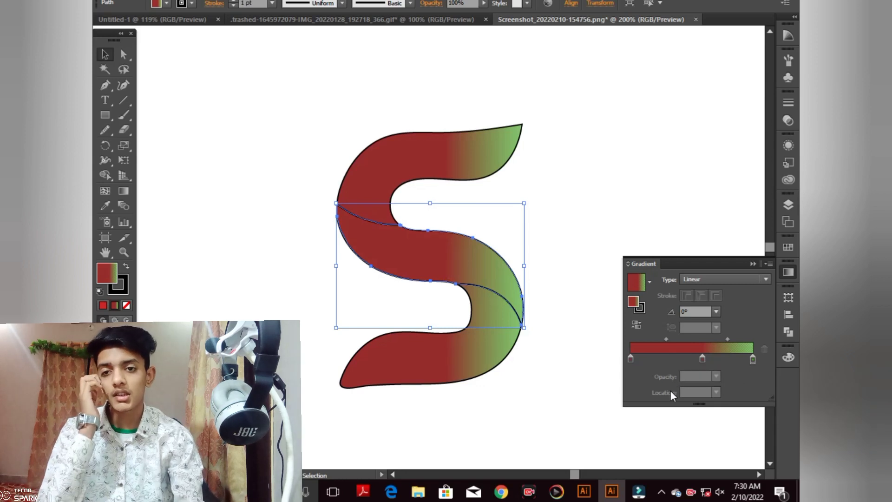
pyautogui.doubleClick(703, 358)
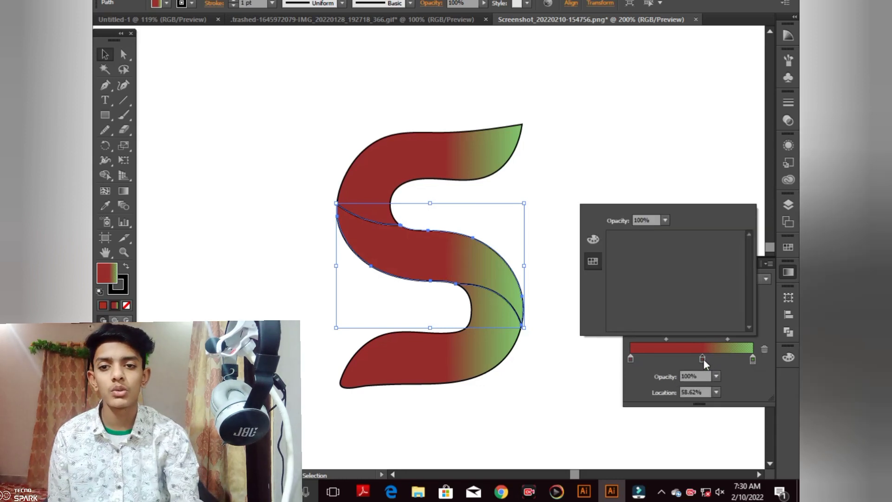
pyautogui.click(591, 347)
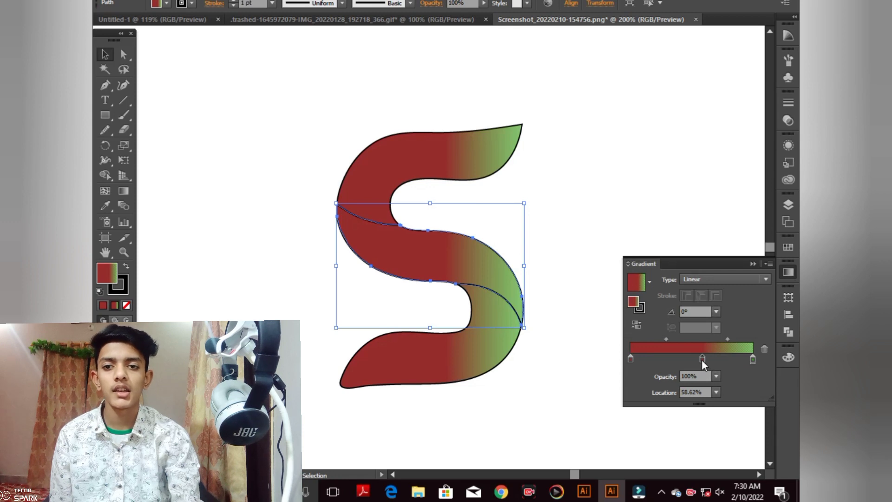
pyautogui.doubleClick(635, 303)
pyautogui.moveTo(424, 295)
pyautogui.mouseDown()
pyautogui.moveTo(427, 286)
pyautogui.moveTo(426, 341)
pyautogui.moveTo(353, 302)
pyautogui.moveTo(387, 364)
pyautogui.mouseUp()
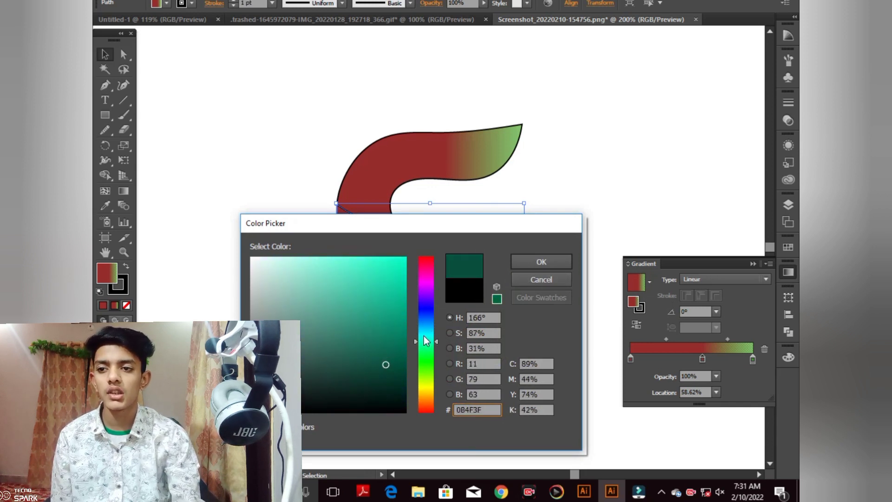
pyautogui.moveTo(425, 342)
pyautogui.mouseDown()
pyautogui.moveTo(428, 274)
pyautogui.moveTo(393, 279)
pyautogui.moveTo(428, 266)
pyautogui.mouseUp()
pyautogui.click(398, 308)
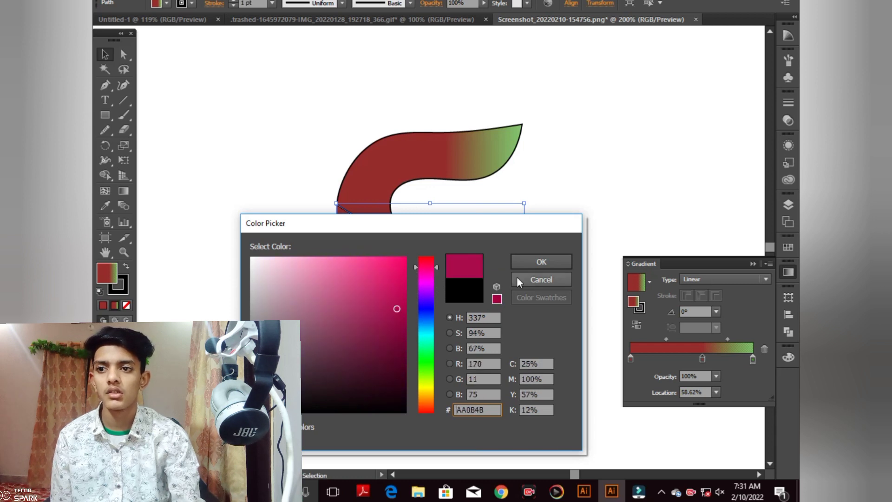
pyautogui.click(541, 262)
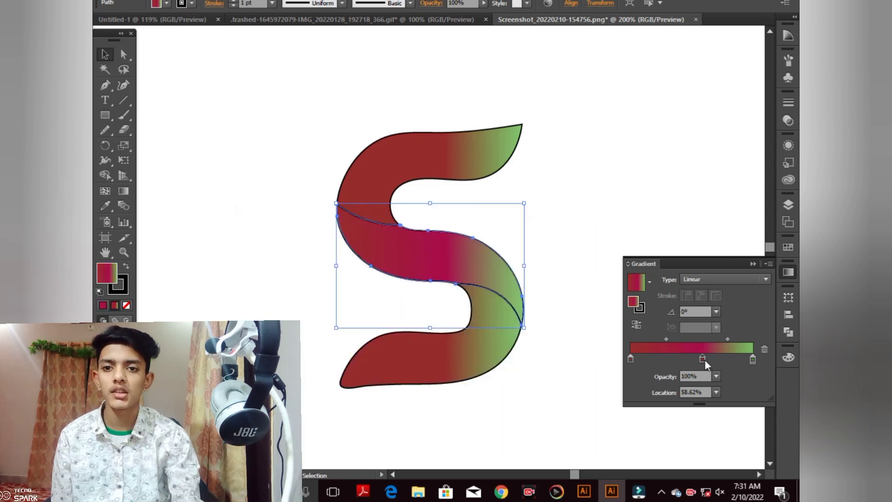
# - Change the end color stop of the middle section's gradient from green to a dark pink with hue 336°
pyautogui.click(753, 359)
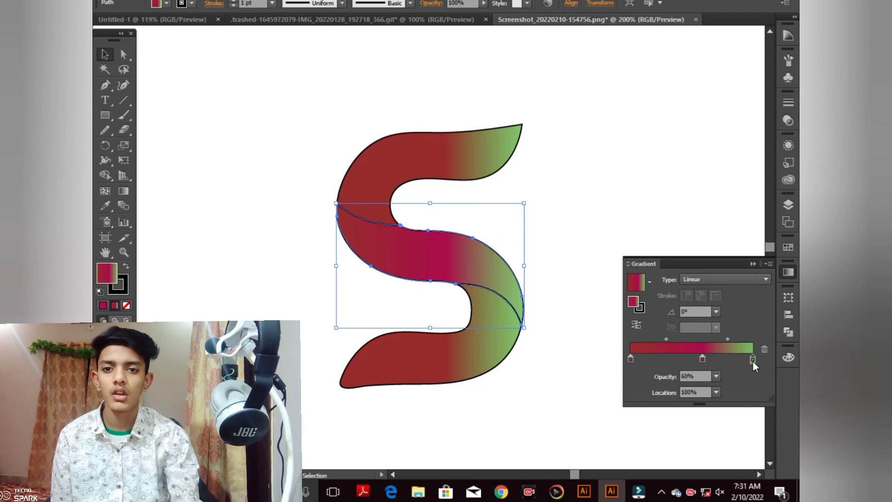
pyautogui.doubleClick(753, 360)
pyautogui.click(615, 200)
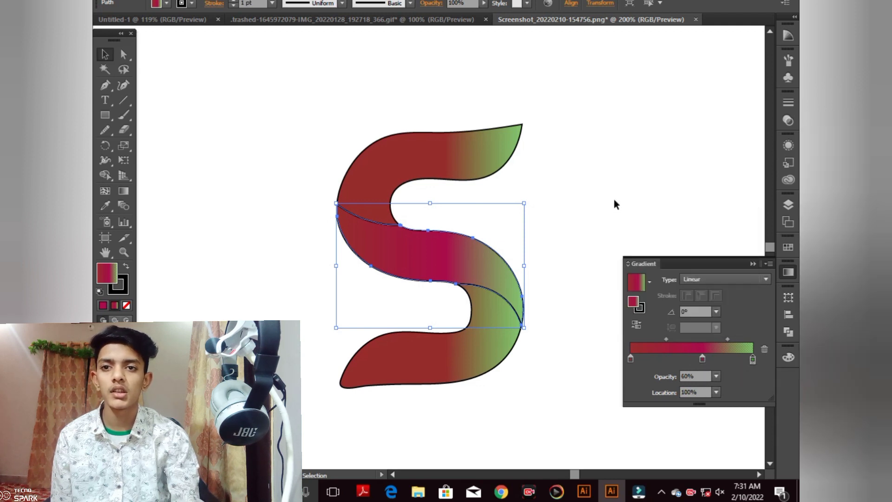
pyautogui.doubleClick(634, 304)
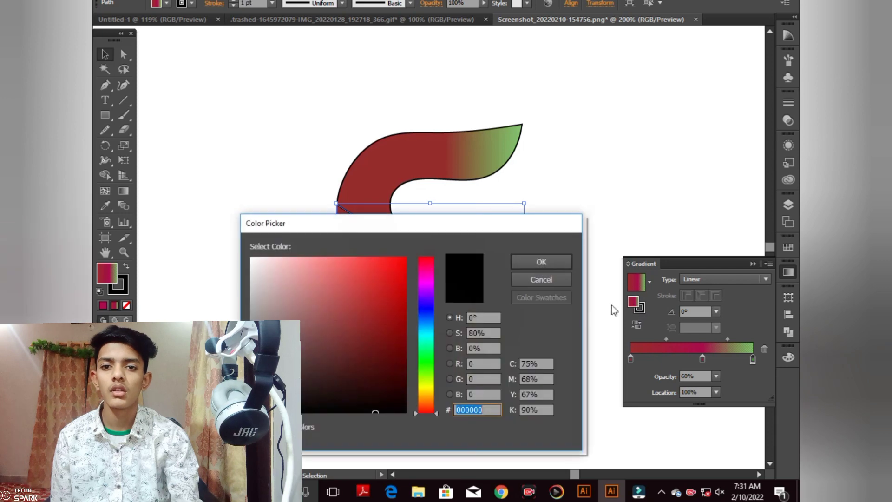
pyautogui.click(430, 274)
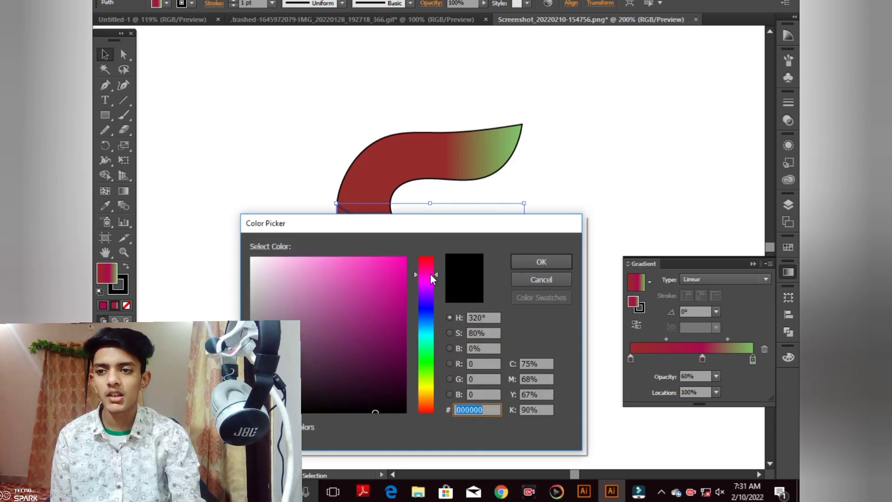
pyautogui.click(426, 289)
pyautogui.moveTo(427, 290); pyautogui.dragTo(437, 263)
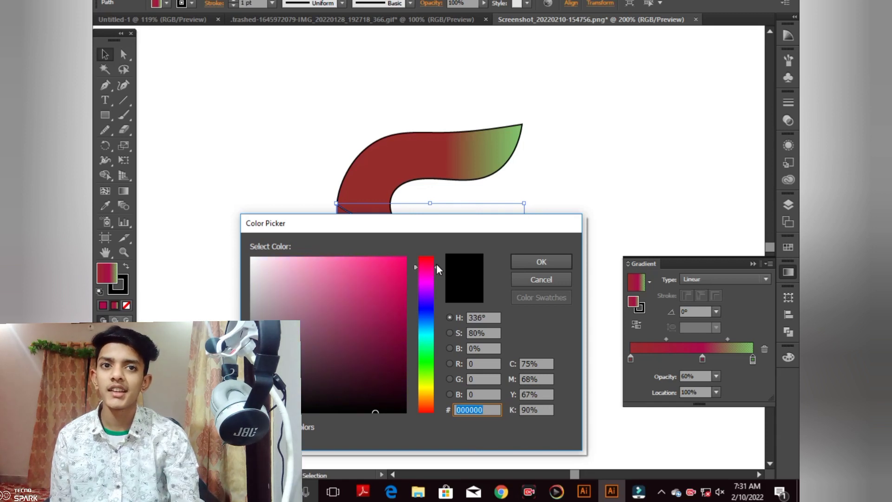
pyautogui.click(374, 321)
pyautogui.click(539, 261)
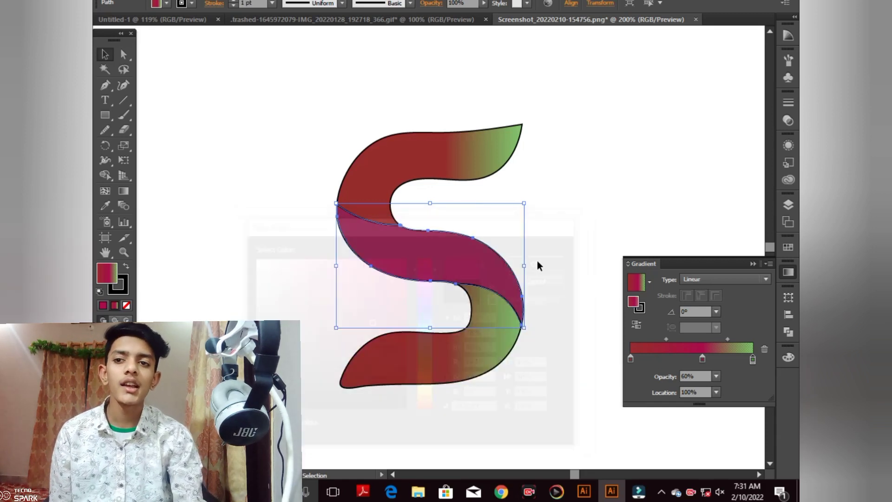
# - Set the starting color stop of the middle section's gradient to red A02222
pyautogui.doubleClick(631, 359)
pyautogui.click(562, 201)
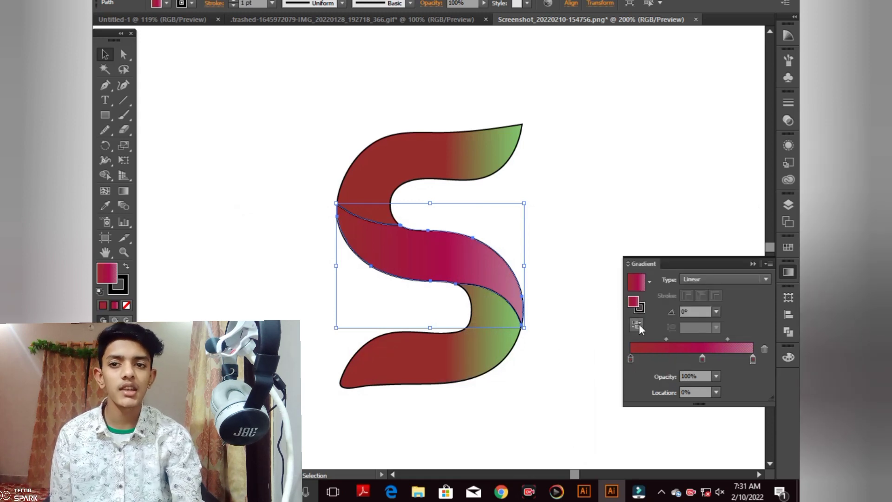
pyautogui.doubleClick(633, 301)
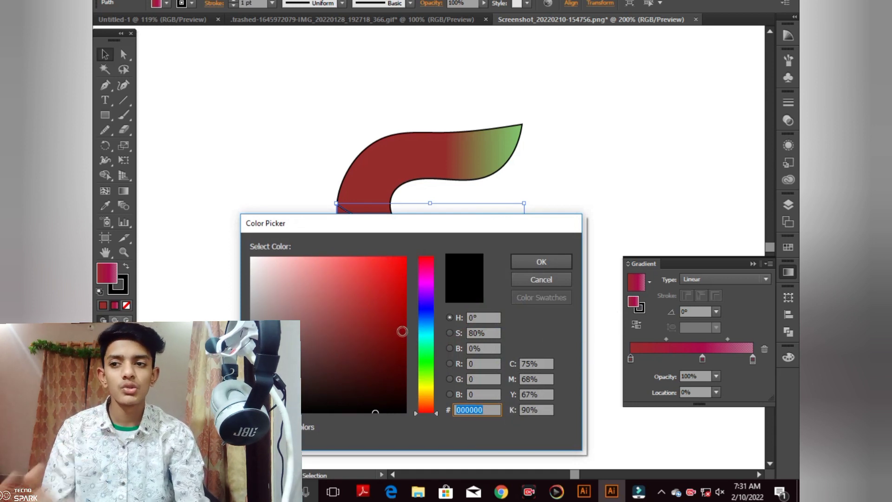
pyautogui.moveTo(378, 323); pyautogui.dragTo(373, 315)
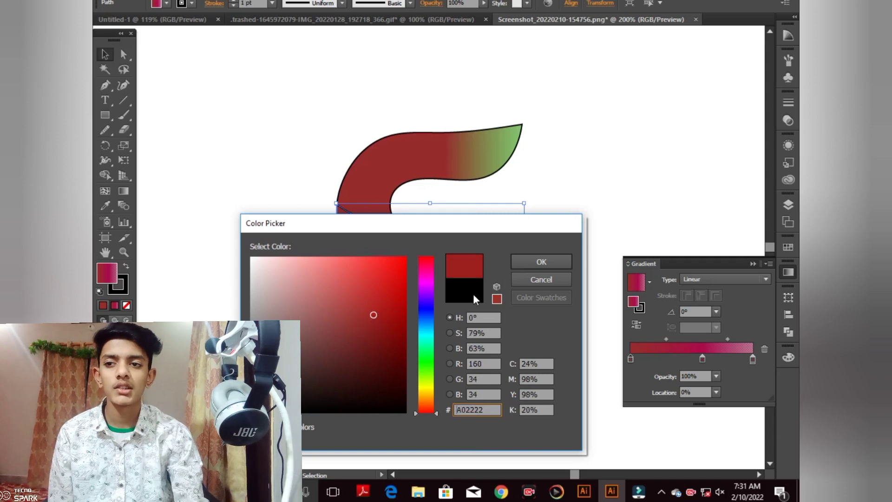
pyautogui.click(557, 262)
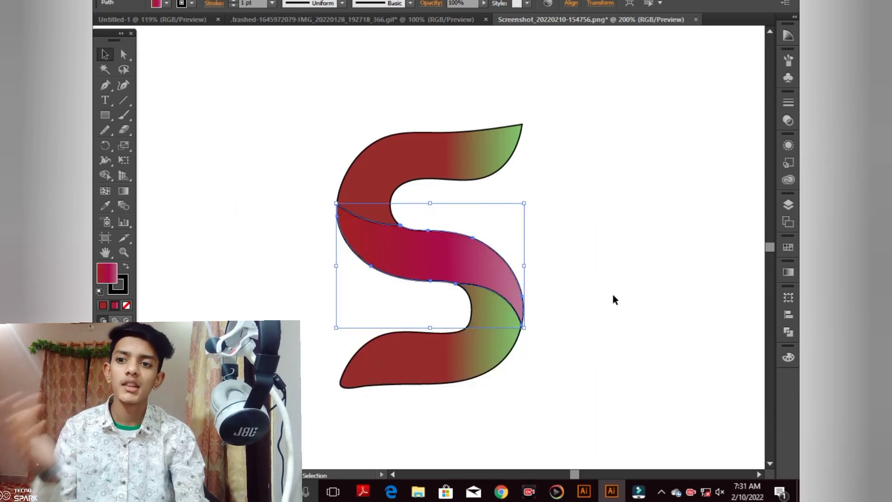
# - Shift the middle section's gradient line slightly to the right with the Gradient tool
pyautogui.click(124, 191)
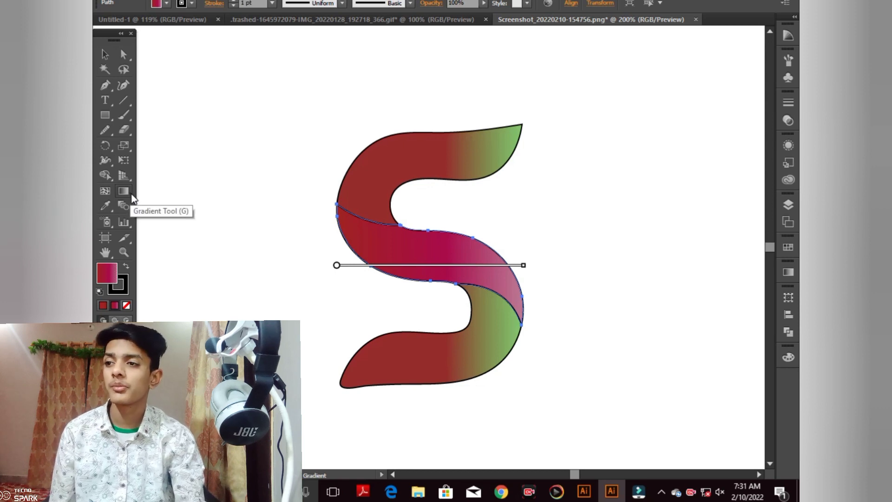
pyautogui.moveTo(419, 264)
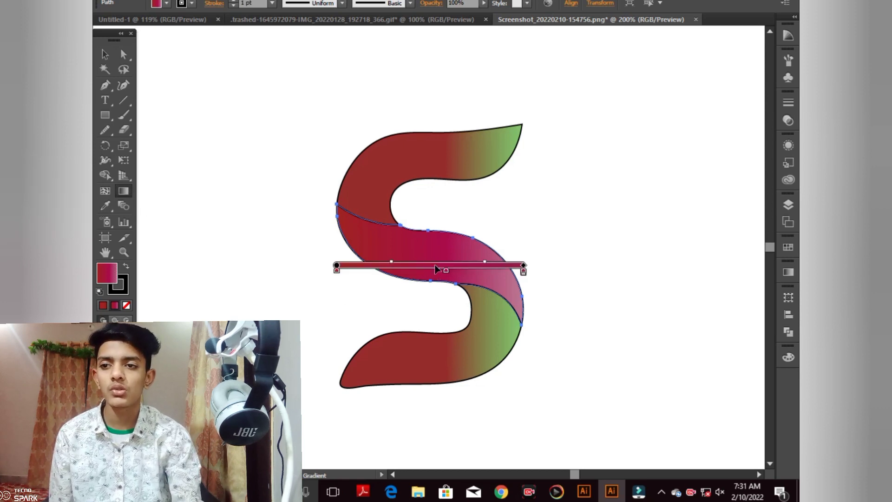
pyautogui.moveTo(435, 265); pyautogui.dragTo(440, 358)
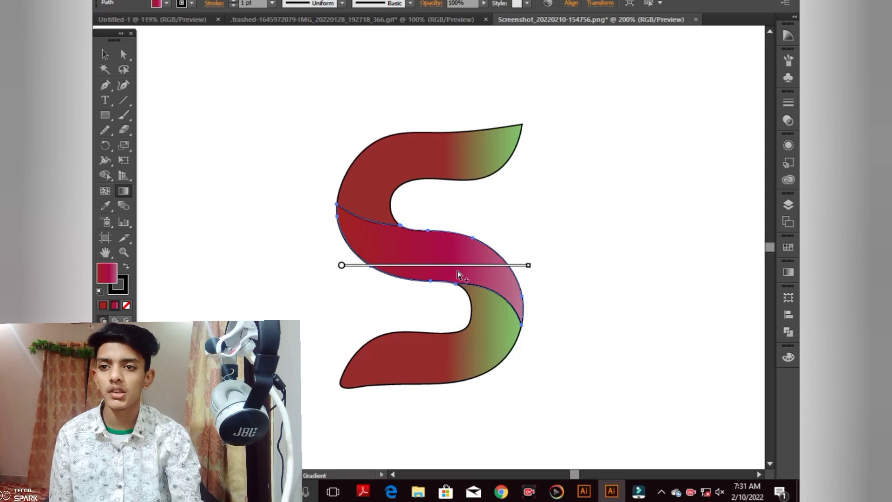
pyautogui.moveTo(459, 269)
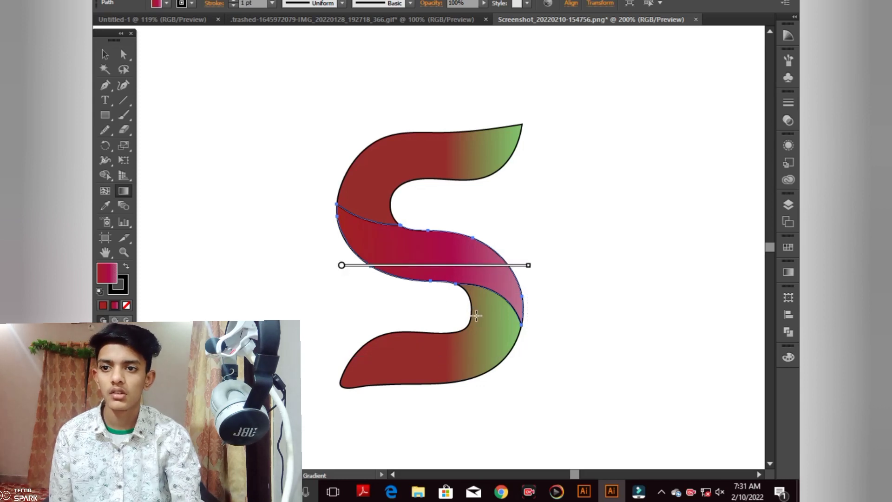
pyautogui.click(105, 55)
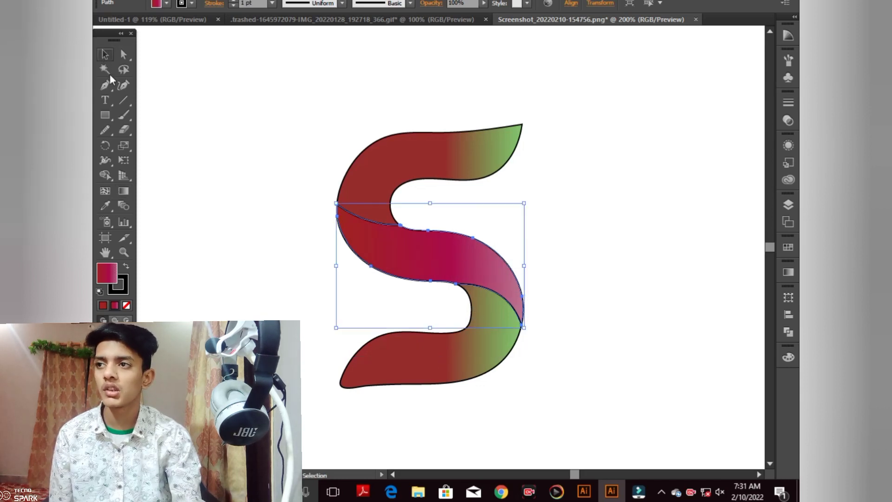
# - Redraw the bottom section's gradient diagonally with the Gradient tool, running from dark red at its upper-right end to green at its lower-left tip
pyautogui.click(461, 356)
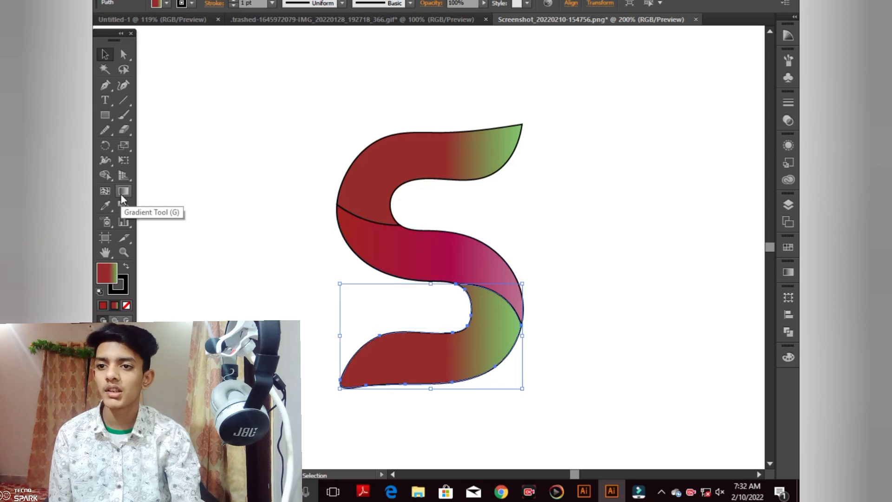
pyautogui.click(175, 218)
pyautogui.click(423, 356)
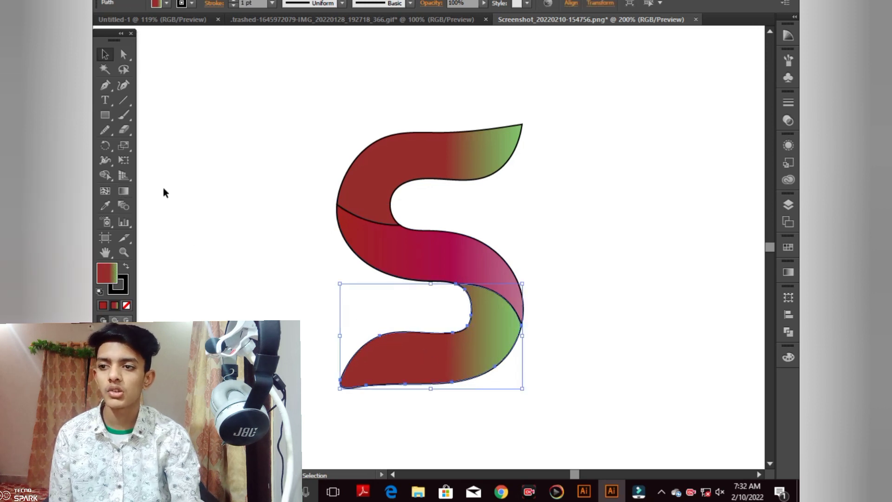
pyautogui.click(131, 194)
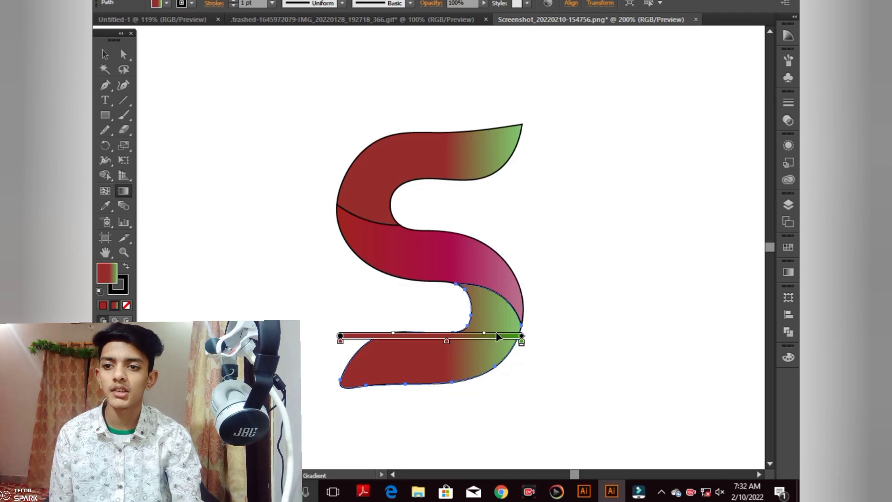
pyautogui.scroll(2, 495, 345)
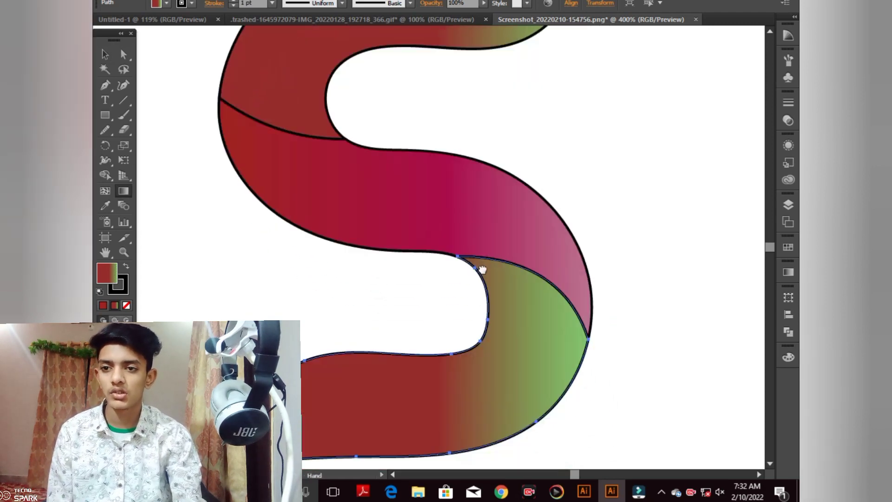
pyautogui.moveTo(219, 313); pyautogui.dragTo(510, 193)
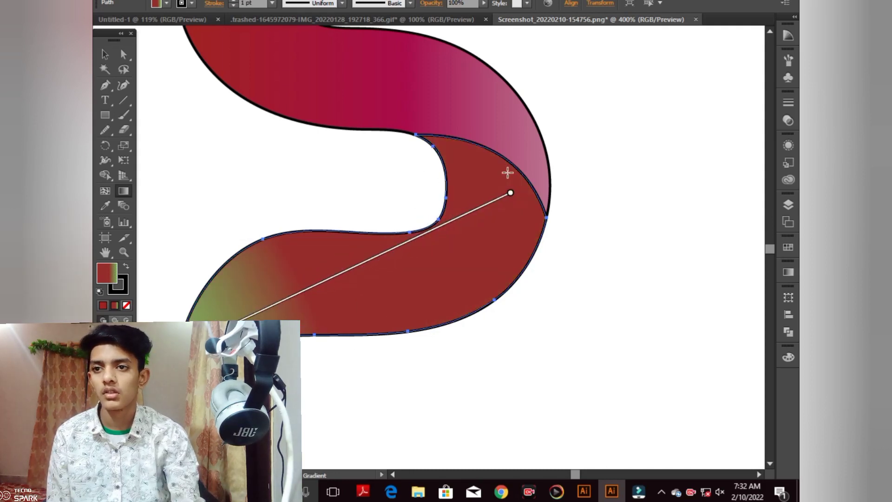
# - Shorten the bottom section's diagonal gradient with the Gradient tool so its green end falls at the lower-left tip
pyautogui.moveTo(508, 173); pyautogui.dragTo(90, 417)
pyautogui.hotkey('ctrl', '-')
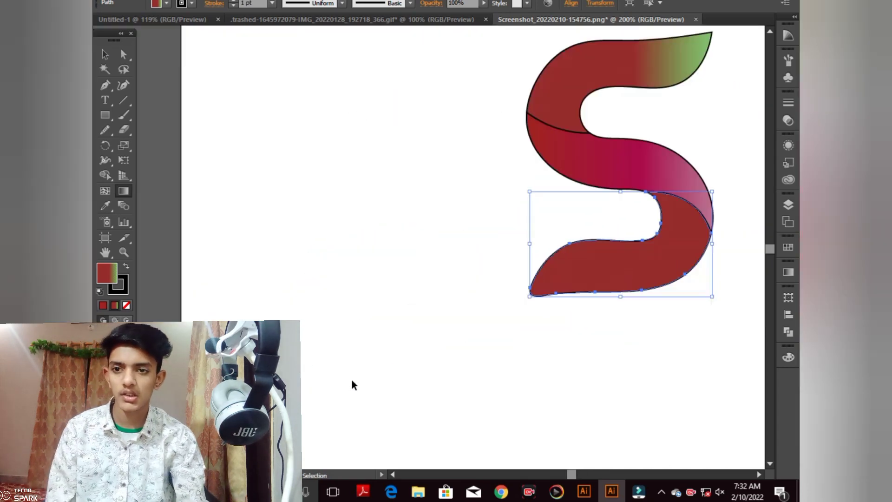
pyautogui.moveTo(685, 213)
pyautogui.mouseDown()
pyautogui.moveTo(550, 305)
pyautogui.moveTo(544, 289)
pyautogui.moveTo(534, 301)
pyautogui.mouseUp()
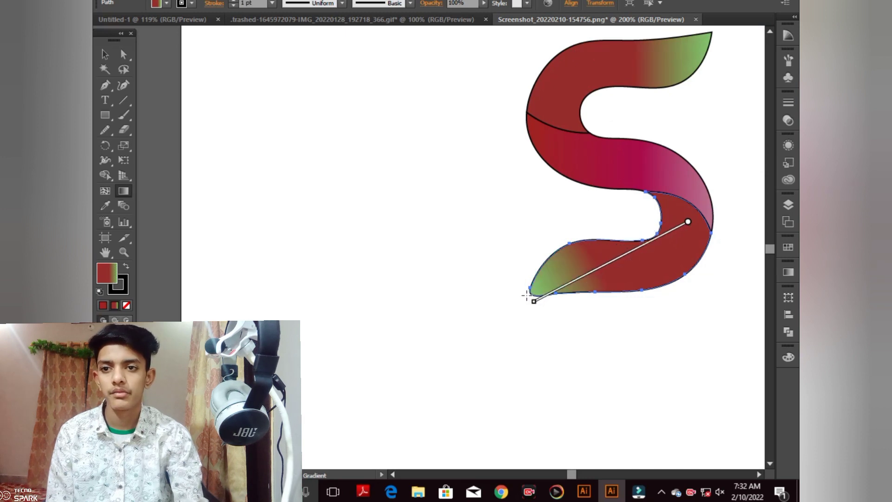
pyautogui.click(108, 59)
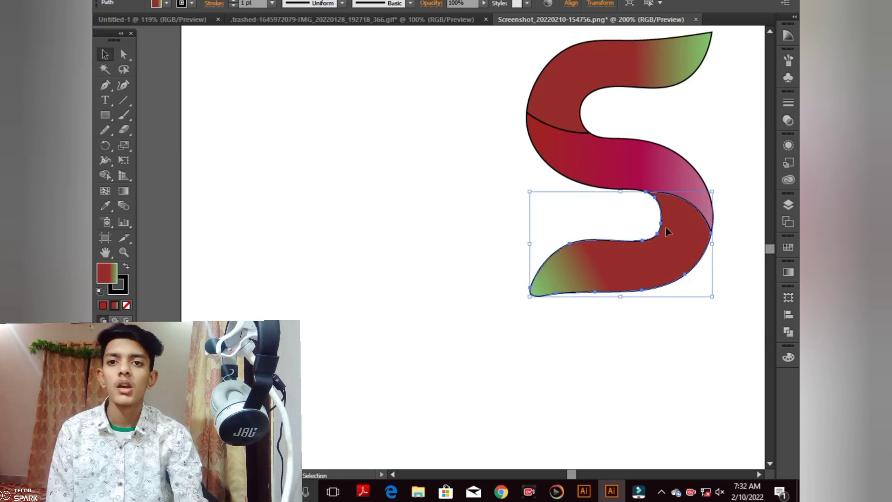
# - Change the middle color stop of the bottom section's gradient to a brighter red
pyautogui.press('space')
pyautogui.moveTo(636, 388); pyautogui.dragTo(500, 398)
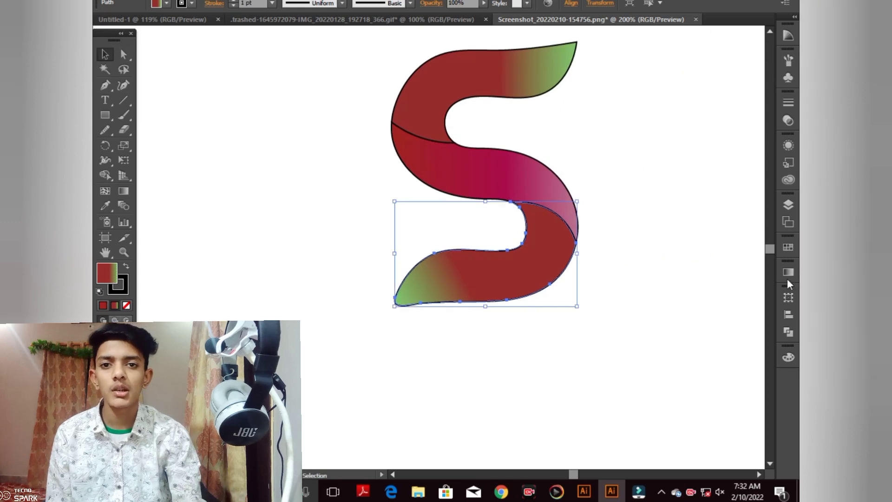
pyautogui.click(792, 276)
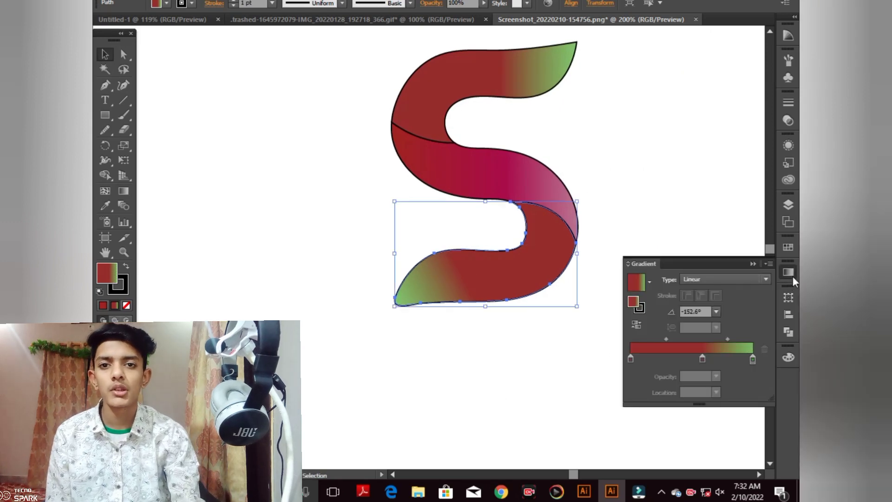
pyautogui.doubleClick(703, 358)
pyautogui.click(651, 182)
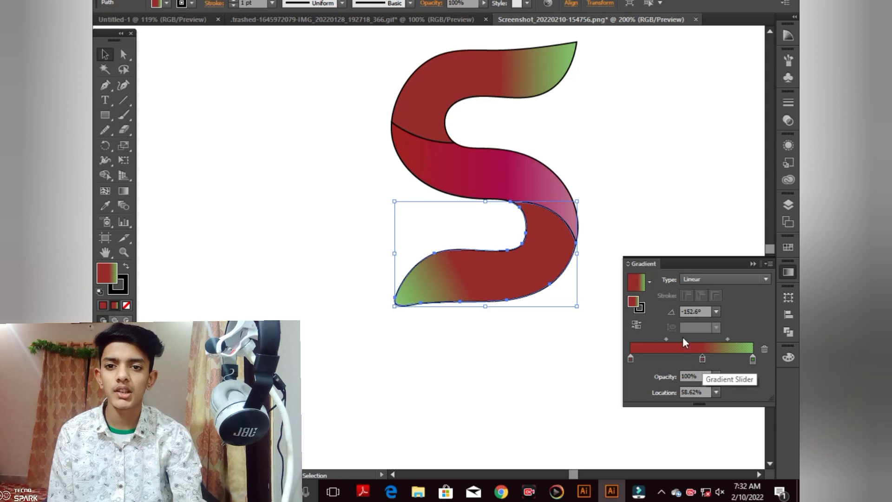
pyautogui.doubleClick(633, 302)
pyautogui.moveTo(383, 373)
pyautogui.mouseDown()
pyautogui.moveTo(400, 333)
pyautogui.moveTo(392, 333)
pyautogui.moveTo(396, 349)
pyautogui.moveTo(386, 321)
pyautogui.moveTo(393, 308)
pyautogui.mouseUp()
pyautogui.click(551, 262)
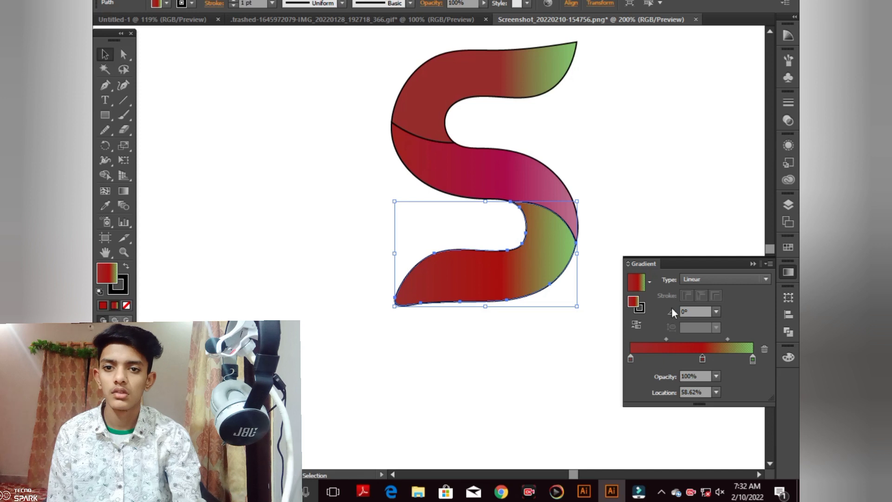
# - Redraw the bottom section's gradient line at about -152.9°, from its upper-right end to its lower-left tip, and deselect it
pyautogui.click(123, 191)
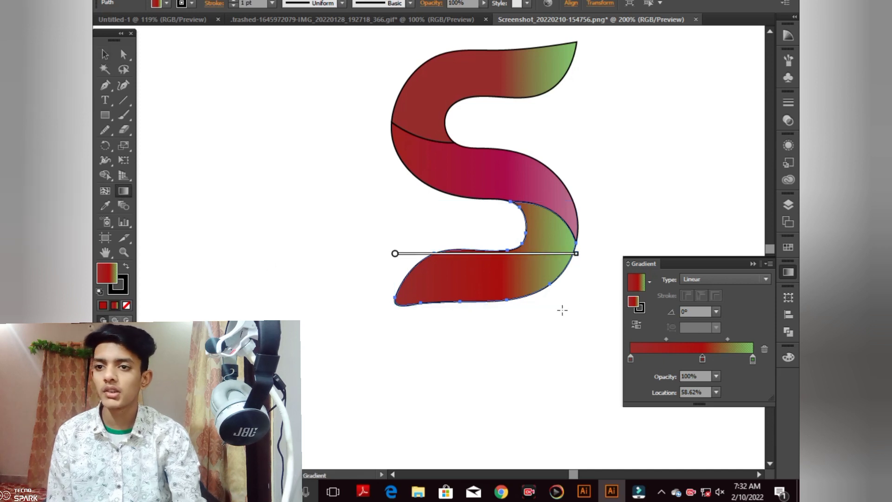
pyautogui.moveTo(387, 307)
pyautogui.mouseDown()
pyautogui.moveTo(522, 265)
pyautogui.moveTo(560, 234)
pyautogui.moveTo(495, 277)
pyautogui.moveTo(414, 315)
pyautogui.moveTo(392, 312)
pyautogui.mouseUp()
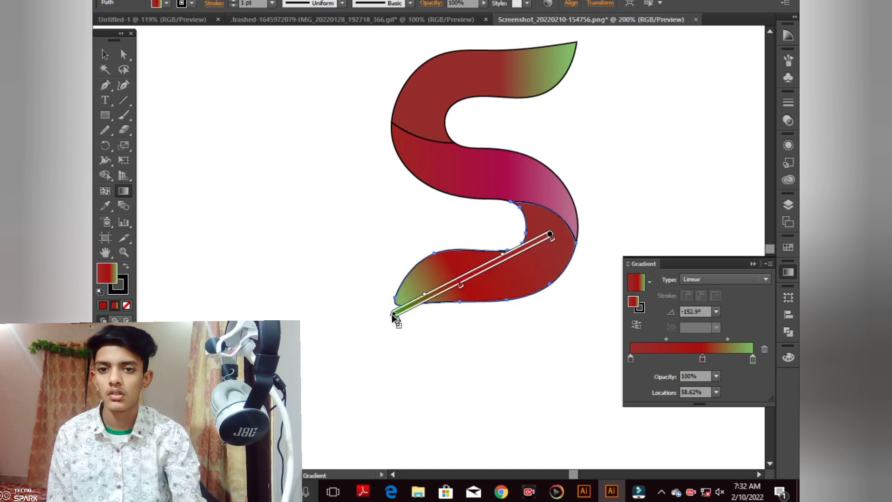
pyautogui.click(106, 54)
pyautogui.click(194, 118)
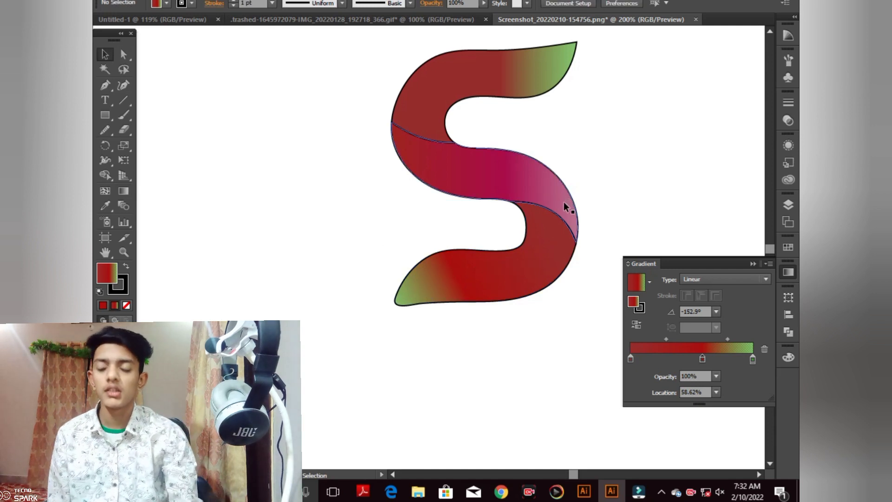
pyautogui.hotkey('ctrl', '0')
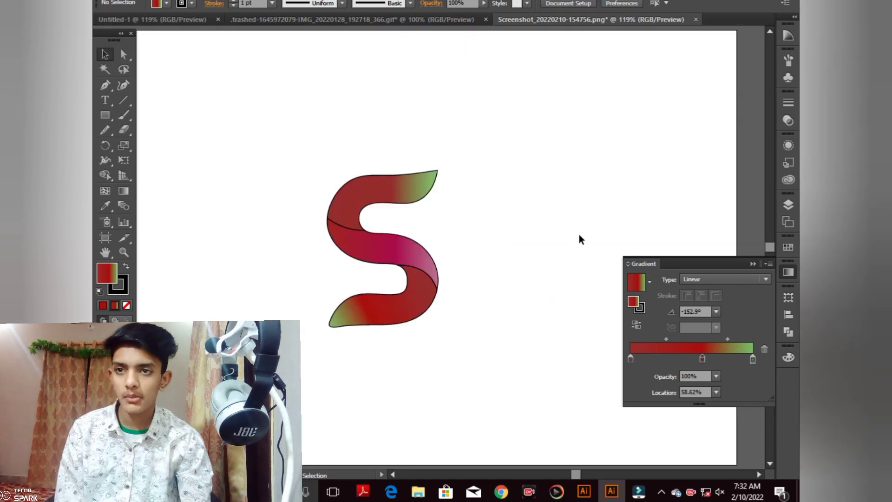
pyautogui.click(753, 264)
# - Remove the black stroke from all sections of the S
pyautogui.hotkey('ctrl', '=')
pyautogui.hotkey('ctrl', '=')
pyautogui.hotkey('ctrl', '=')
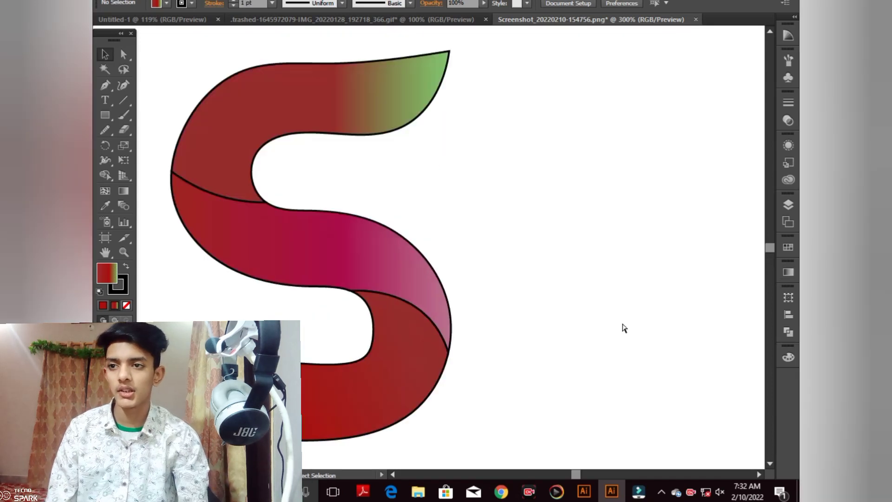
pyautogui.moveTo(443, 262); pyautogui.dragTo(520, 261)
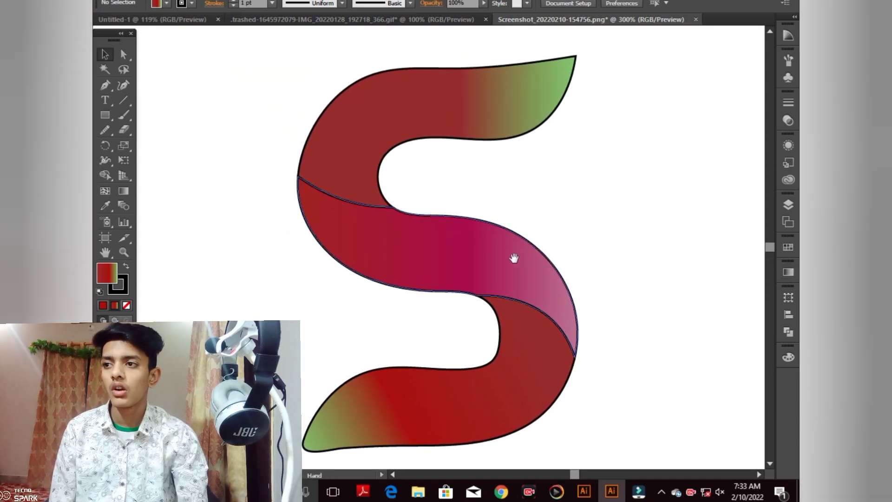
pyautogui.hotkey('ctrl', 'a')
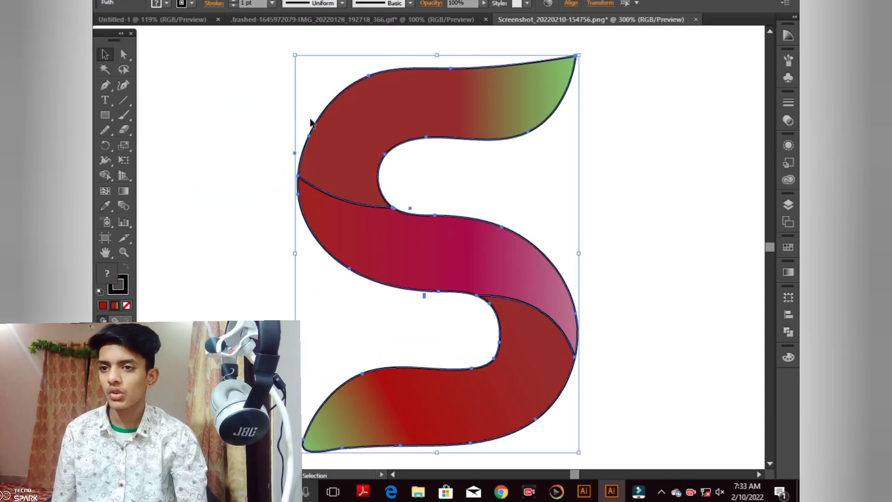
pyautogui.click(126, 305)
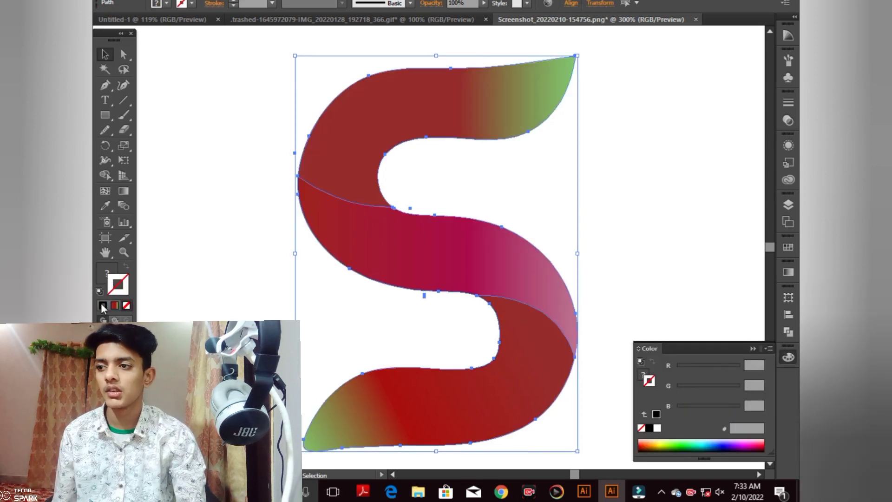
pyautogui.click(246, 258)
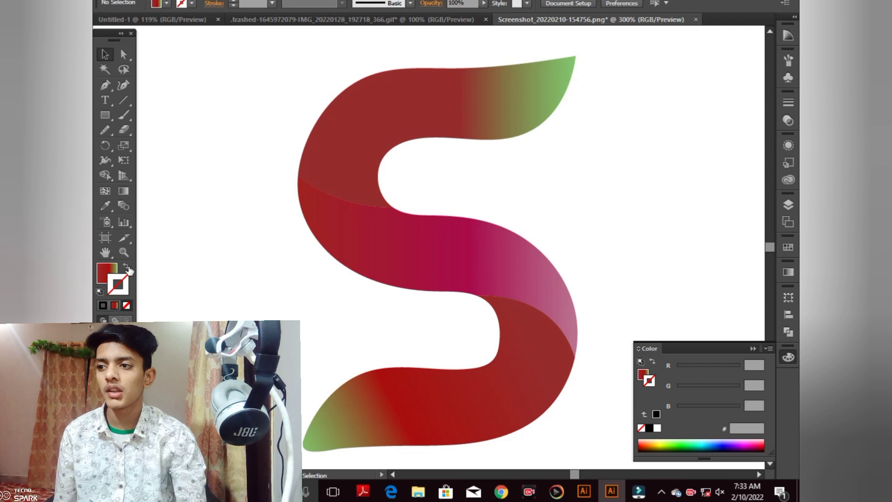
pyautogui.click(105, 271)
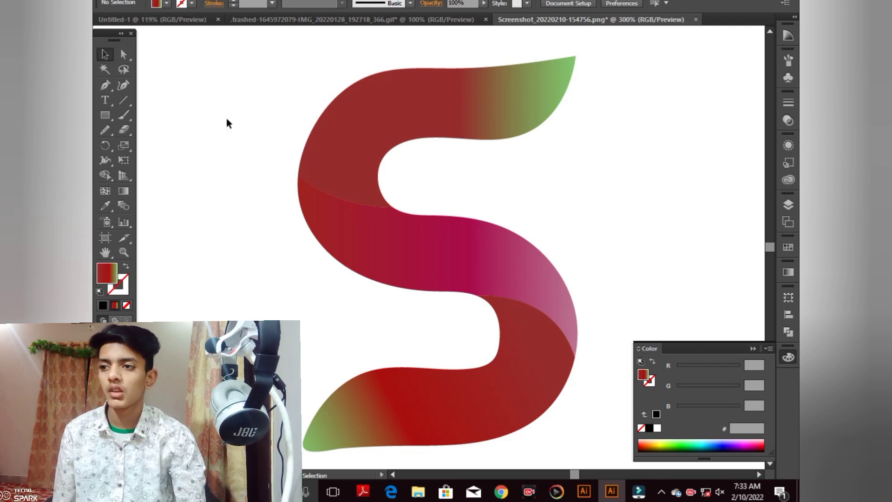
# - Undo the stroke removal on the S sections and ready the Pen tool
pyautogui.click(105, 86)
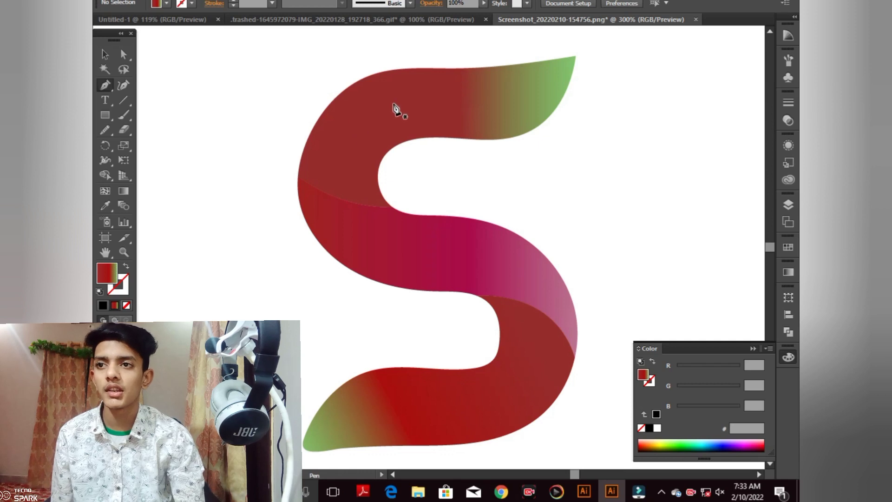
pyautogui.click(439, 371)
pyautogui.keyDown('shift'); pyautogui.click(440, 227); pyautogui.keyUp('shift')
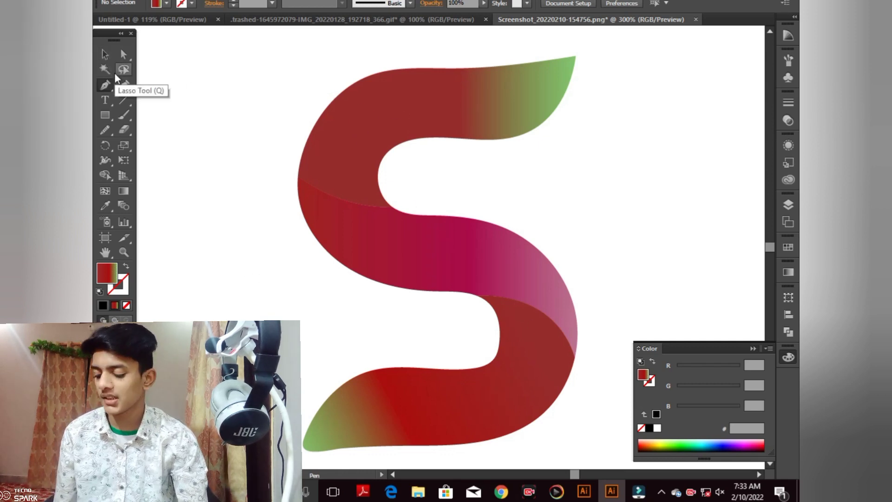
pyautogui.hotkey('ctrl', 'a')
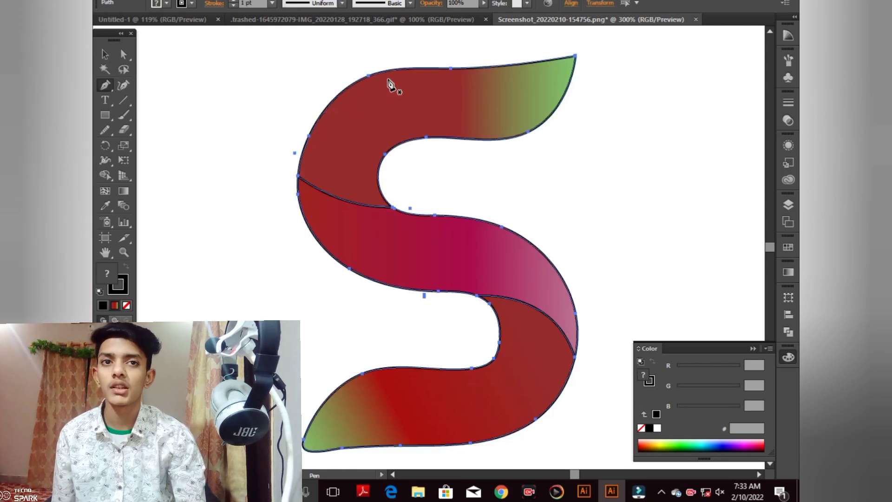
# - Draw a closed crescent-shaped highlight about 54 px long along the upper-left curve of the top section with the Pen tool
pyautogui.click(388, 79)
pyautogui.moveTo(312, 147); pyautogui.dragTo(391, 88)
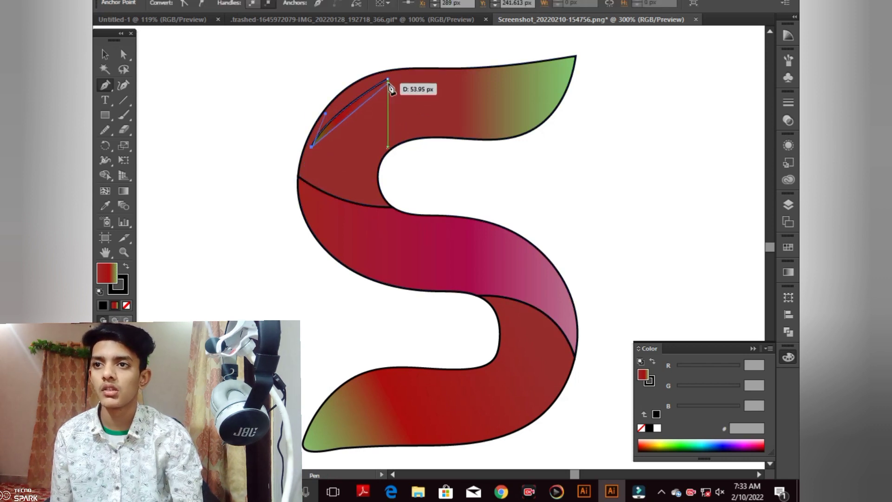
pyautogui.moveTo(452, 106); pyautogui.dragTo(451, 98)
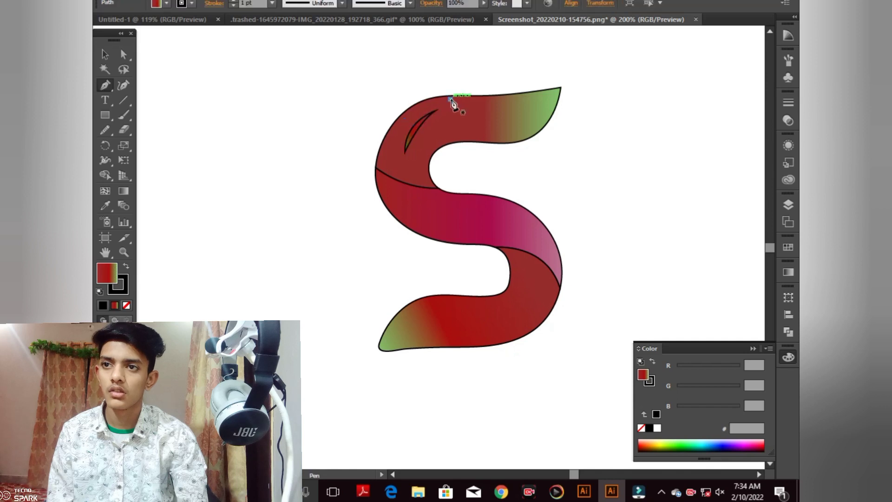
pyautogui.click(107, 55)
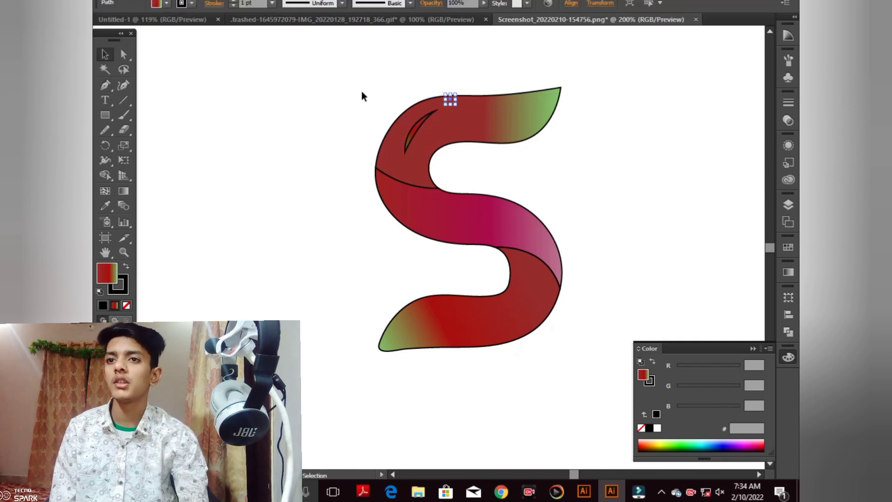
pyautogui.click(411, 97)
# - Remove the stroke from the crescent highlight while keeping its gradient fill
pyautogui.scroll(3, 411, 104)
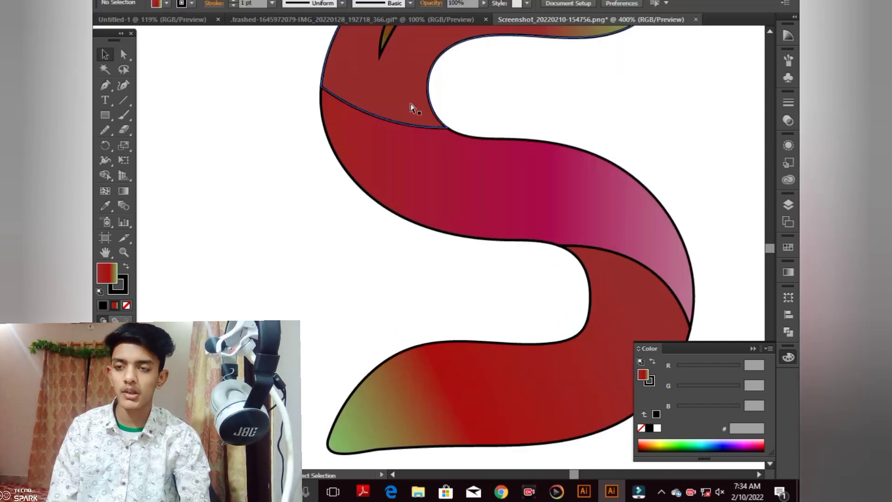
pyautogui.moveTo(401, 144); pyautogui.dragTo(398, 254)
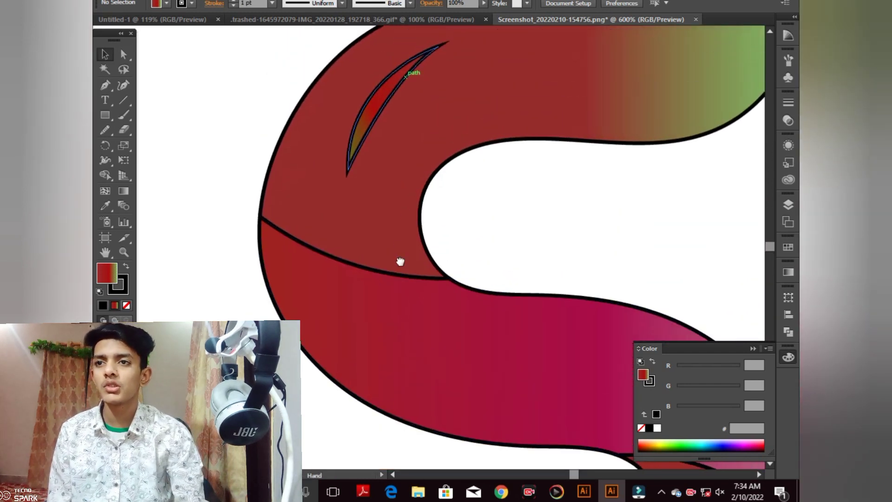
pyautogui.click(364, 110)
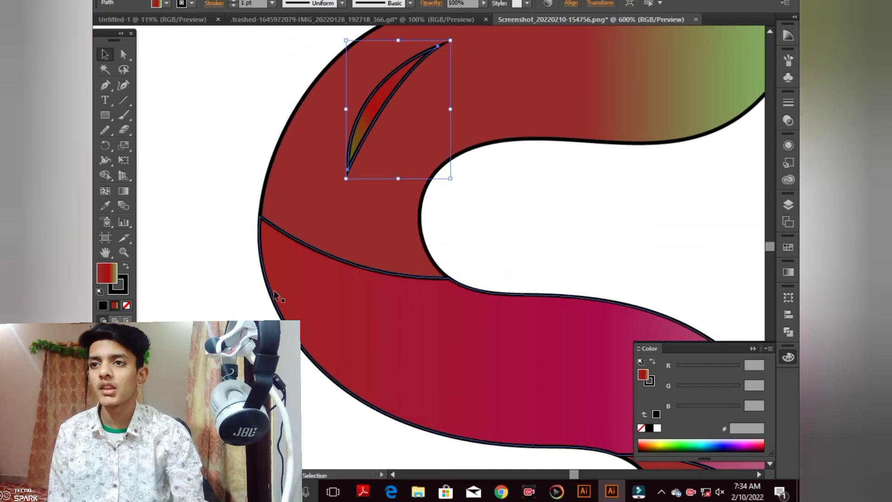
pyautogui.click(126, 268)
pyautogui.click(123, 286)
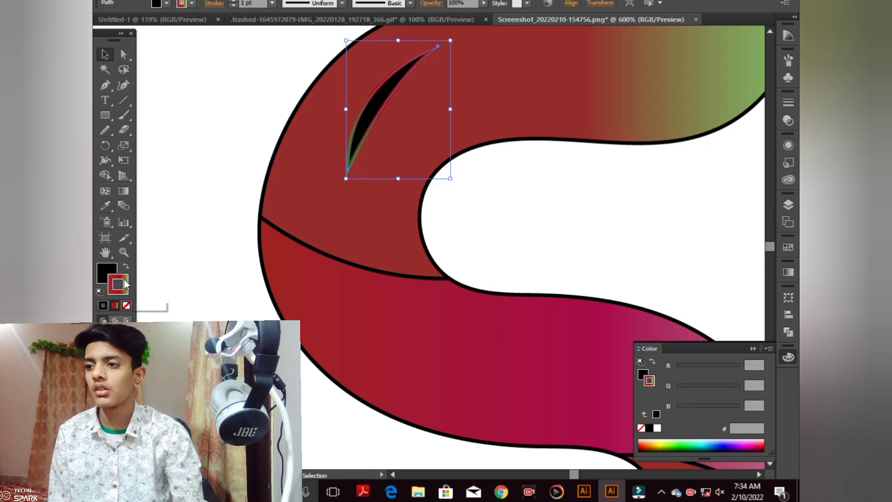
pyautogui.click(127, 268)
pyautogui.click(126, 305)
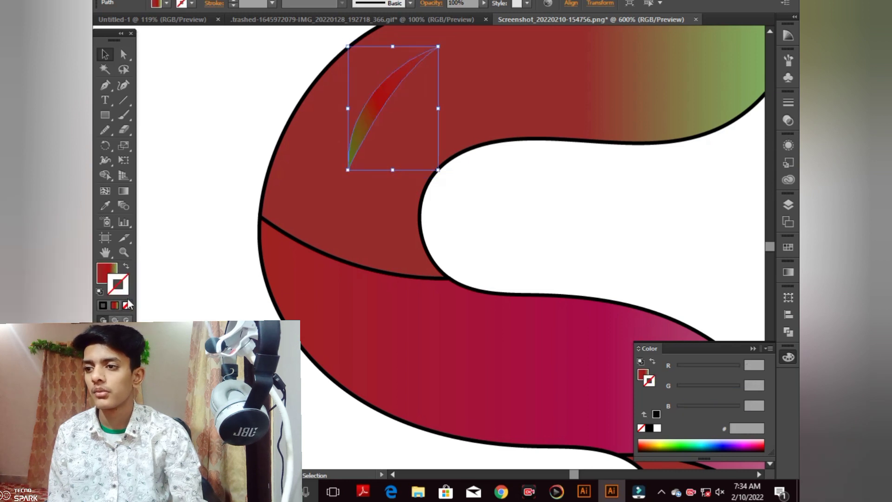
# - Fill the crescent highlight with a solid, very light grey
pyautogui.click(105, 274)
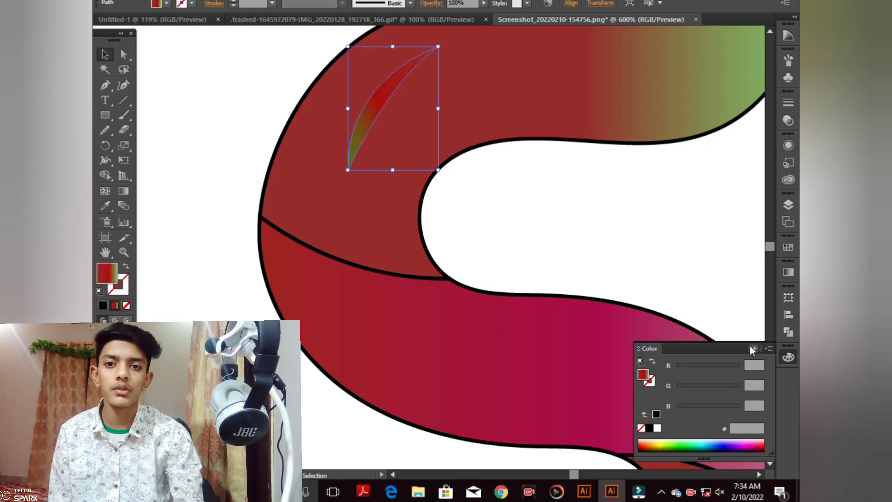
pyautogui.click(753, 349)
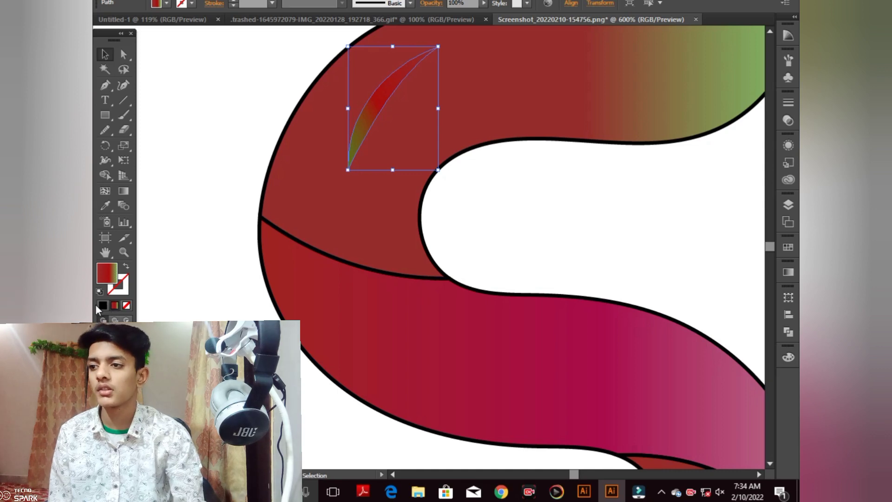
pyautogui.doubleClick(105, 279)
pyautogui.click(251, 266)
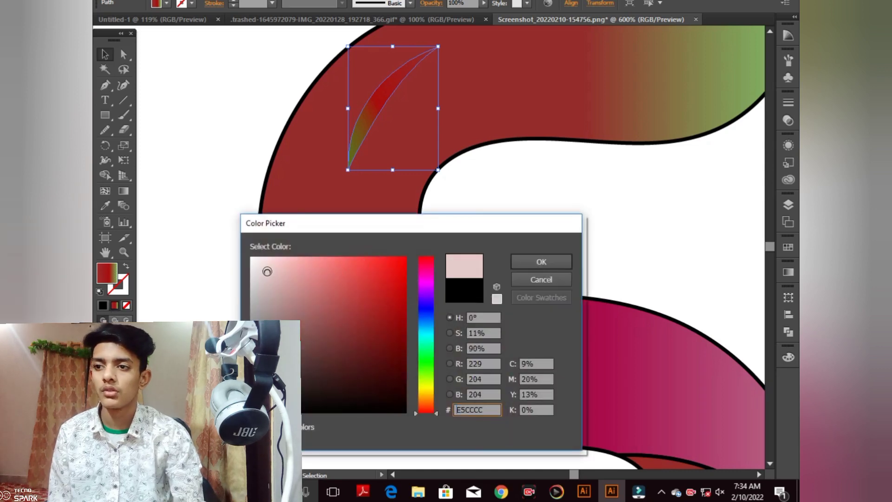
pyautogui.click(543, 265)
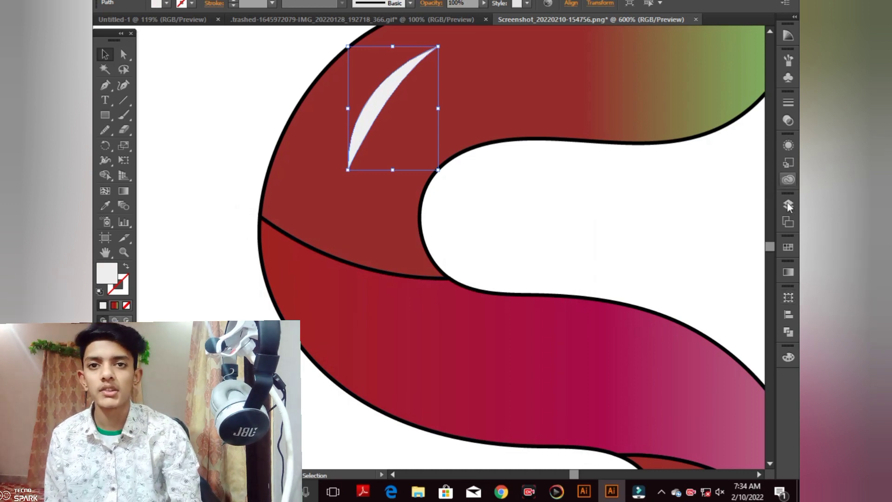
pyautogui.click(790, 271)
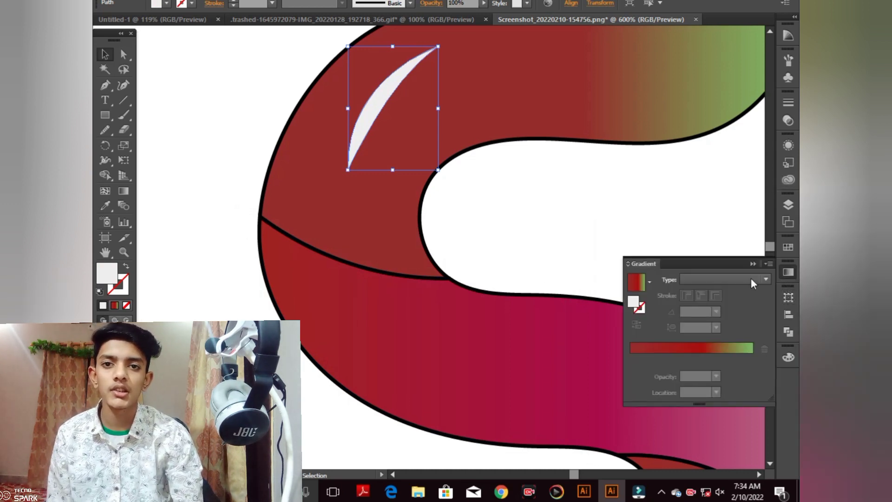
pyautogui.click(736, 239)
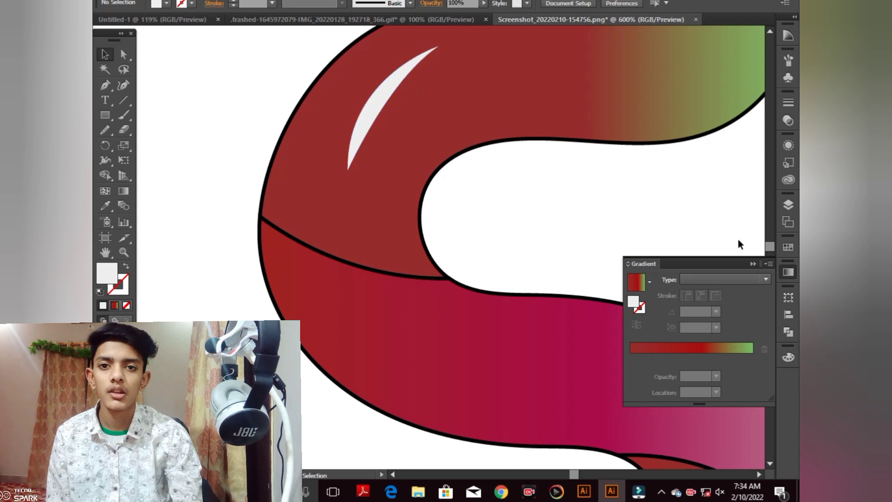
pyautogui.click(752, 264)
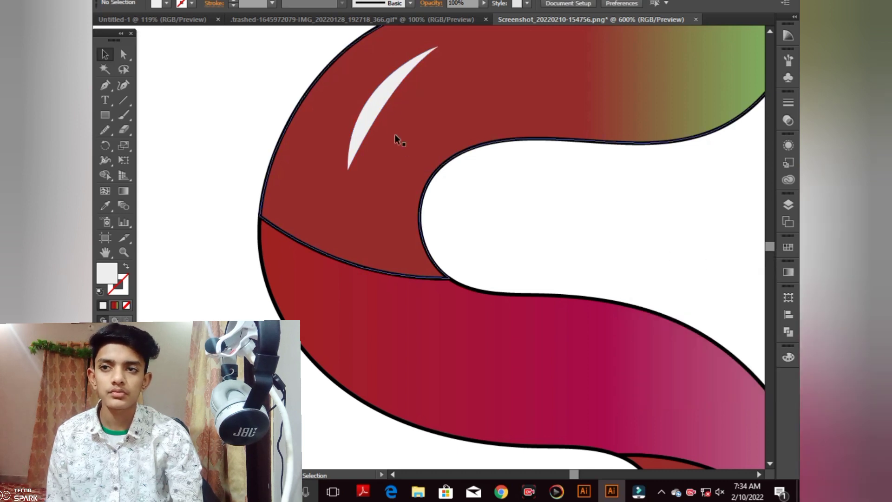
# - Set the crescent highlight's opacity to 49% and its blending mode to Soft Light
pyautogui.click(386, 99)
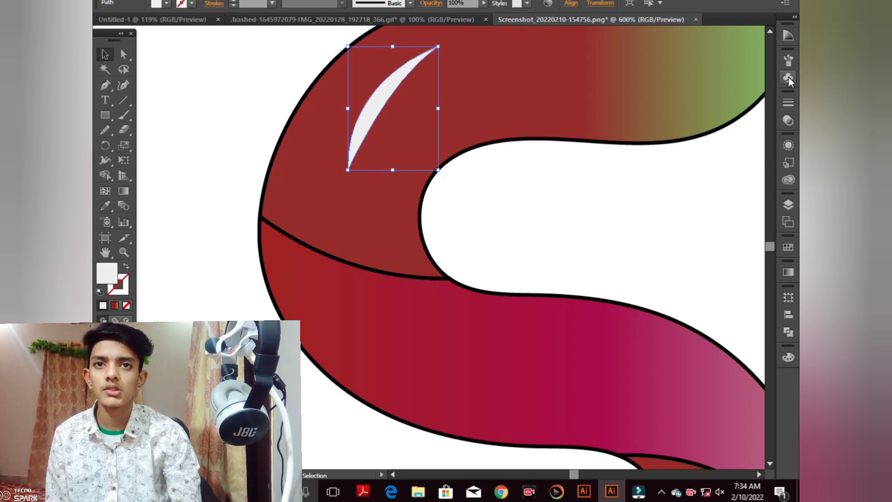
pyautogui.click(789, 120)
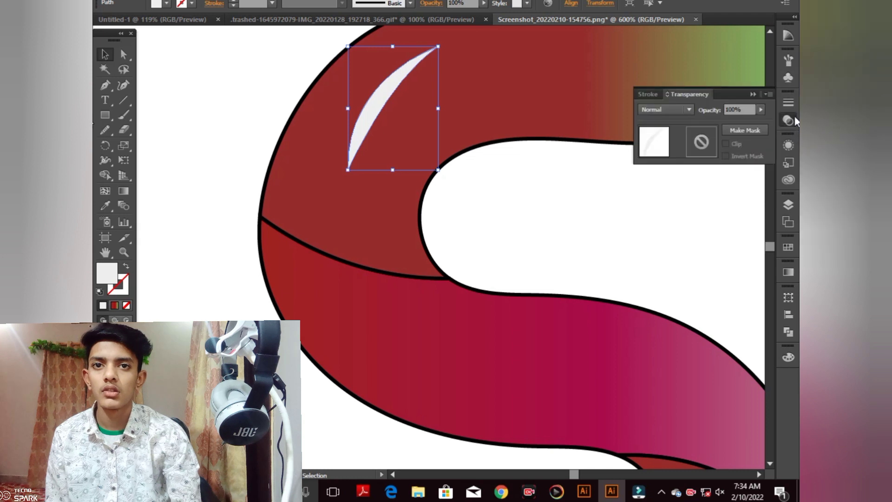
pyautogui.click(761, 111)
pyautogui.moveTo(760, 112); pyautogui.dragTo(733, 121)
pyautogui.click(692, 106)
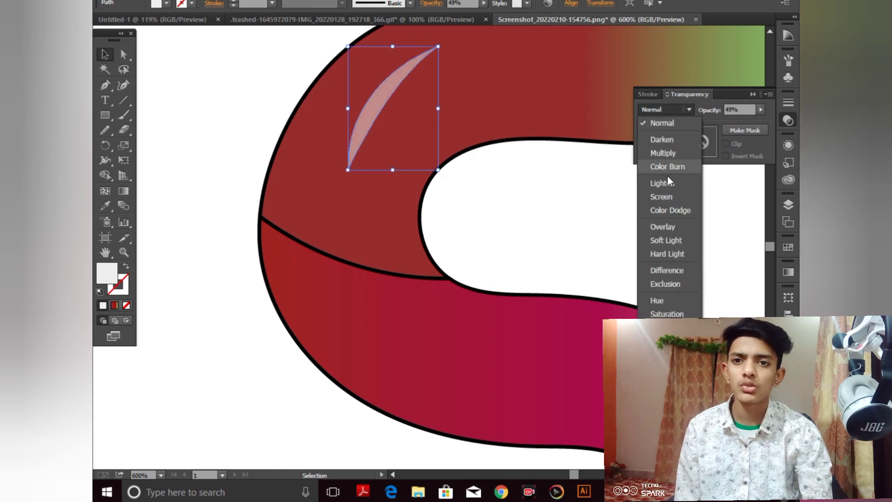
pyautogui.click(668, 226)
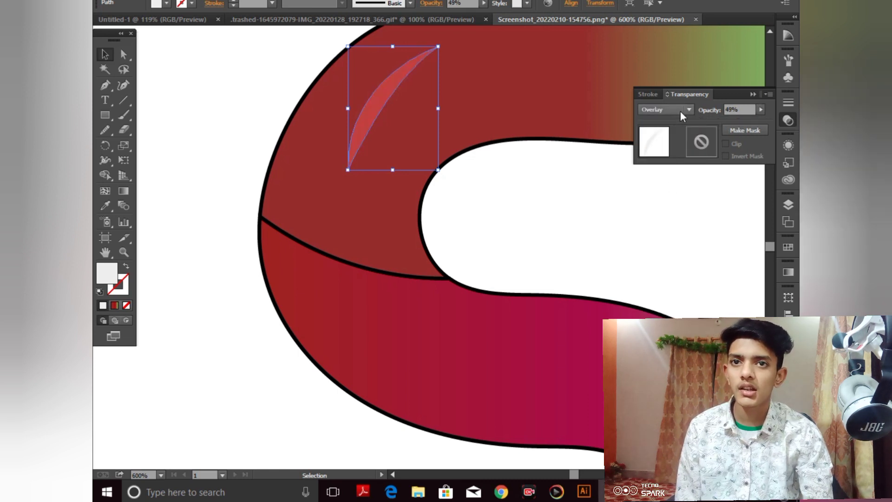
pyautogui.click(681, 114)
pyautogui.click(685, 234)
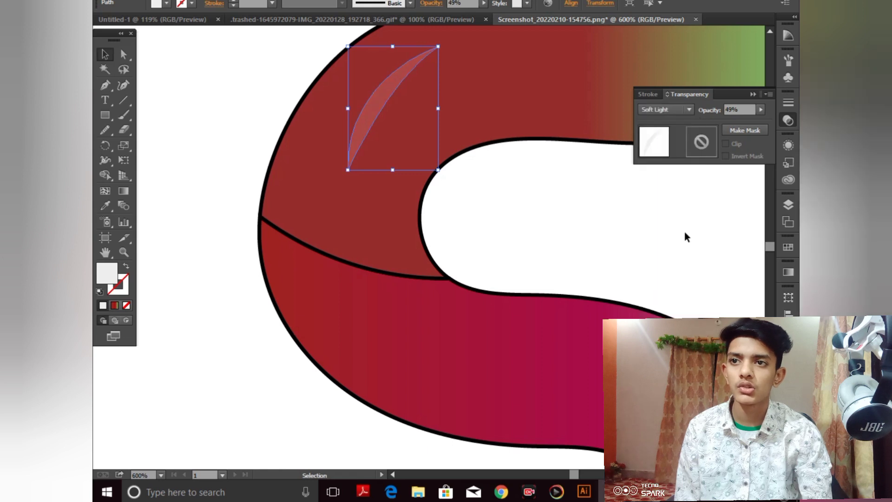
pyautogui.click(762, 110)
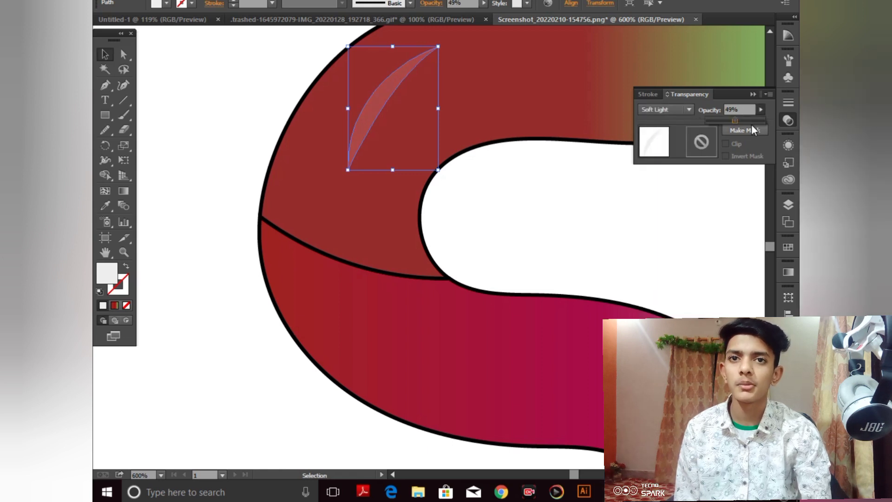
pyautogui.click(752, 126)
pyautogui.click(760, 125)
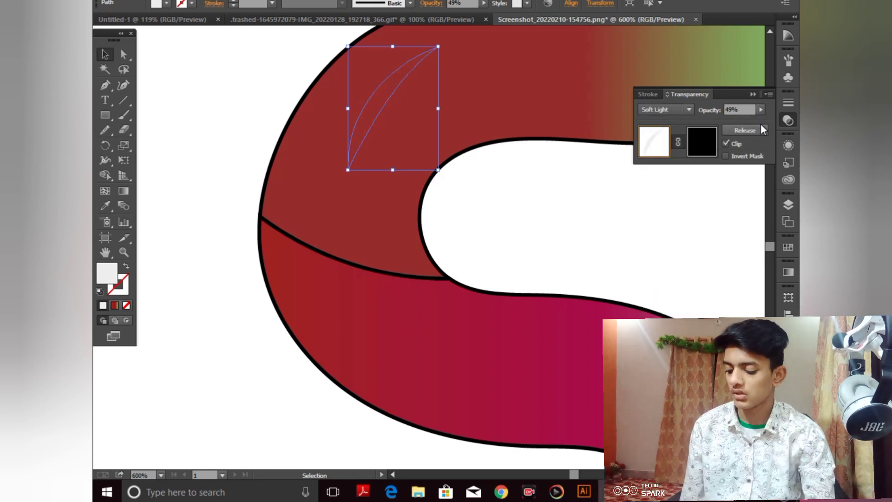
# - Raise the crescent highlight's opacity to 76% and deselect it
pyautogui.click(761, 110)
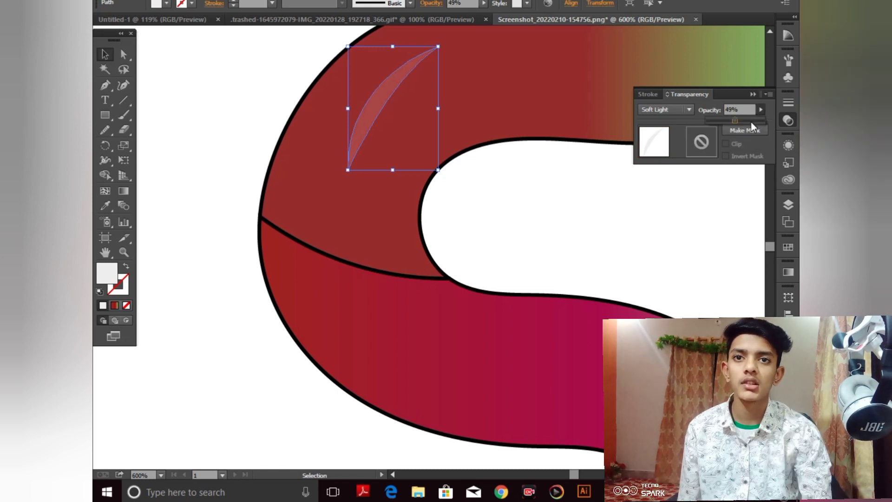
pyautogui.moveTo(754, 122); pyautogui.dragTo(752, 122)
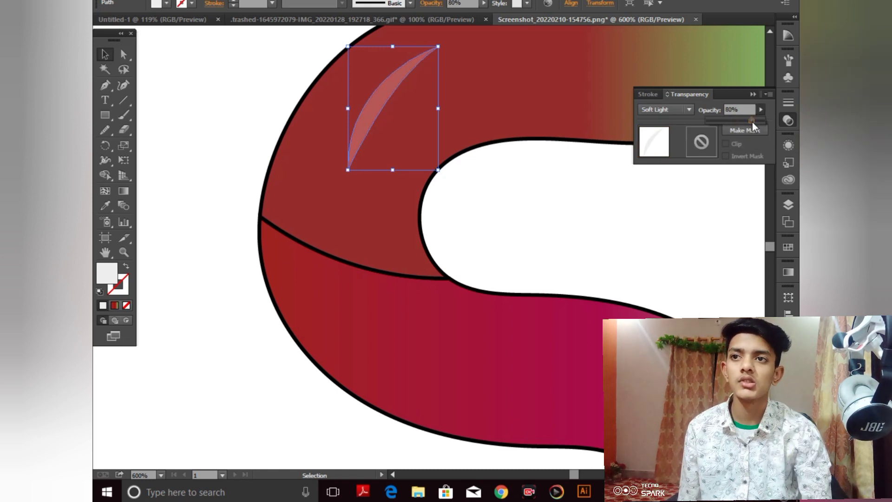
pyautogui.click(732, 184)
pyautogui.click(753, 94)
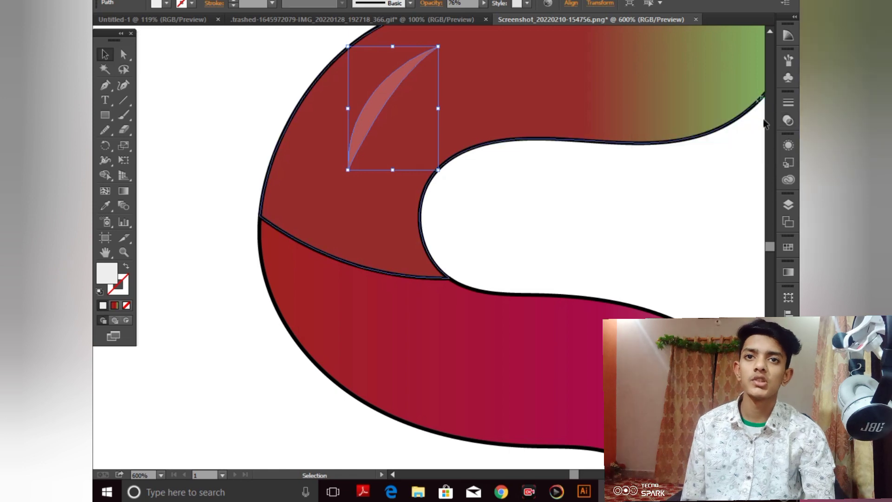
pyautogui.press('a')
pyautogui.hotkey('ctrl', '-')
pyautogui.hotkey('ctrl', '-')
pyautogui.click(687, 193)
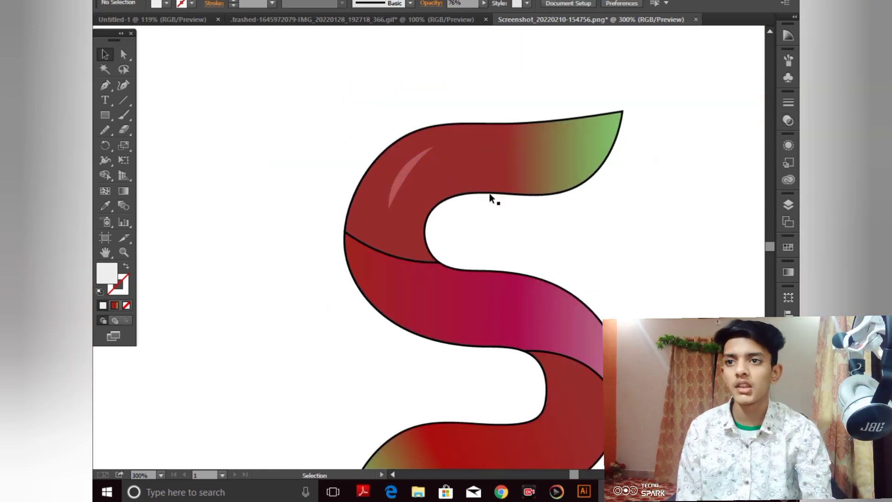
# - Enlarge the crescent highlight proportionally about its centre to roughly 1.4 times its size
pyautogui.click(409, 166)
pyautogui.hotkey('ctrl', '+')
pyautogui.hotkey('ctrl', '+')
pyautogui.hotkey('ctrl', '+')
pyautogui.hotkey('ctrl', '+')
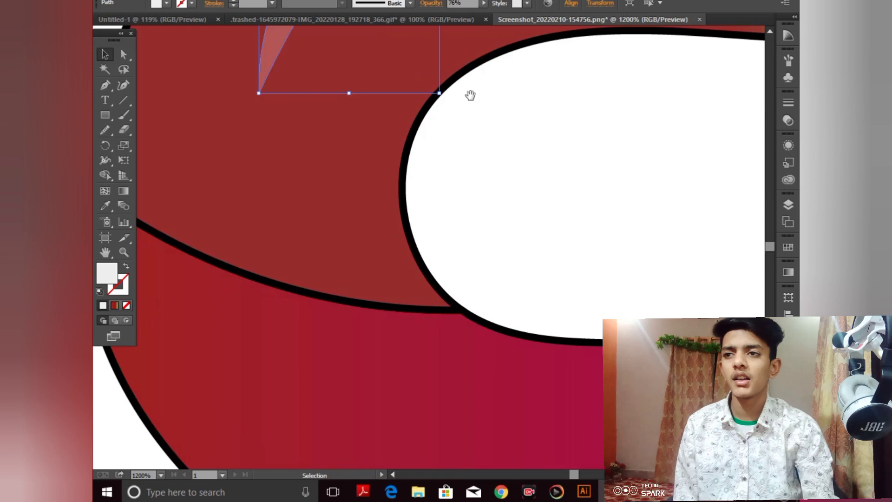
pyautogui.moveTo(470, 95); pyautogui.dragTo(557, 235)
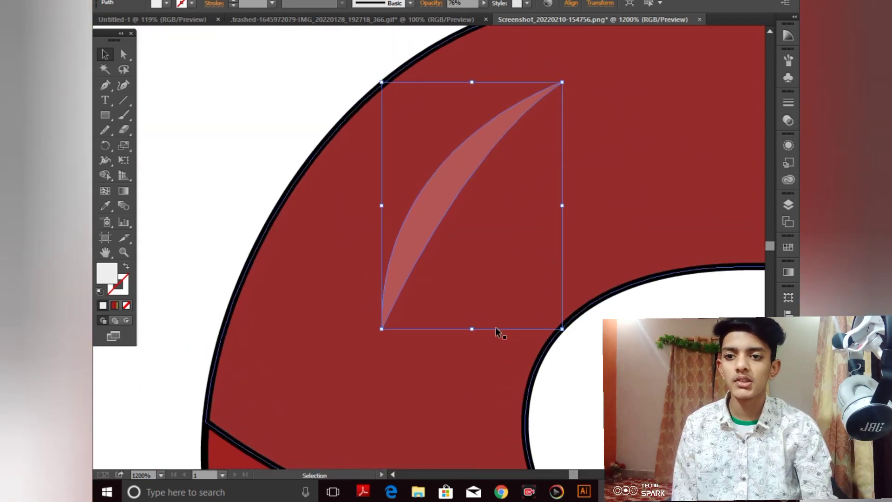
pyautogui.moveTo(472, 330); pyautogui.dragTo(457, 384)
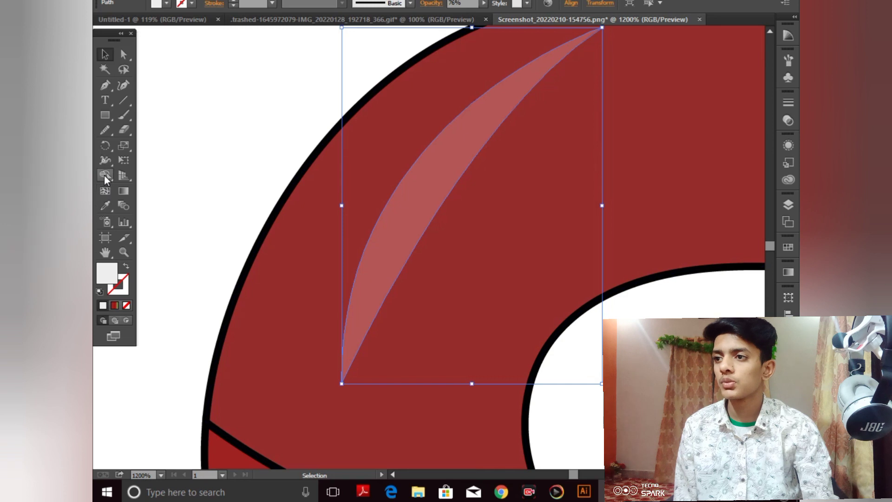
# - Smooth the outer and inner edges of the crescent highlight with the Smooth tool
pyautogui.moveTo(111, 126); pyautogui.dragTo(144, 144)
pyautogui.moveTo(344, 381); pyautogui.dragTo(347, 342)
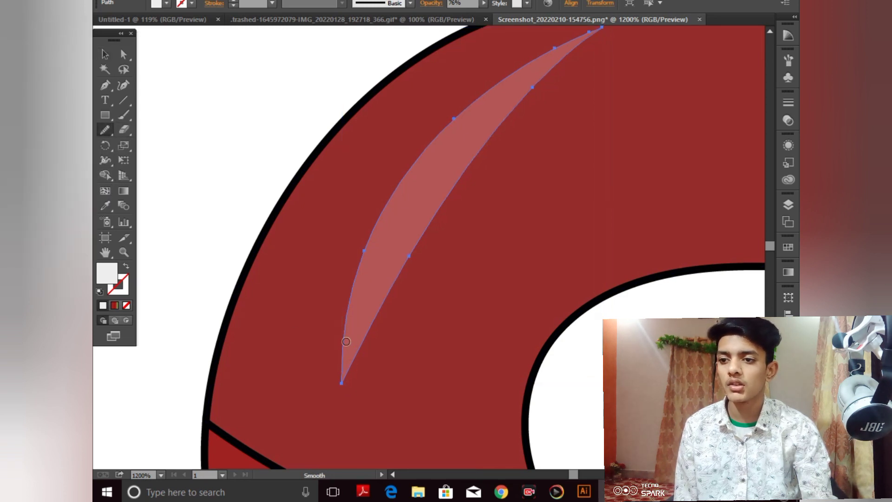
pyautogui.moveTo(422, 142); pyautogui.dragTo(492, 140)
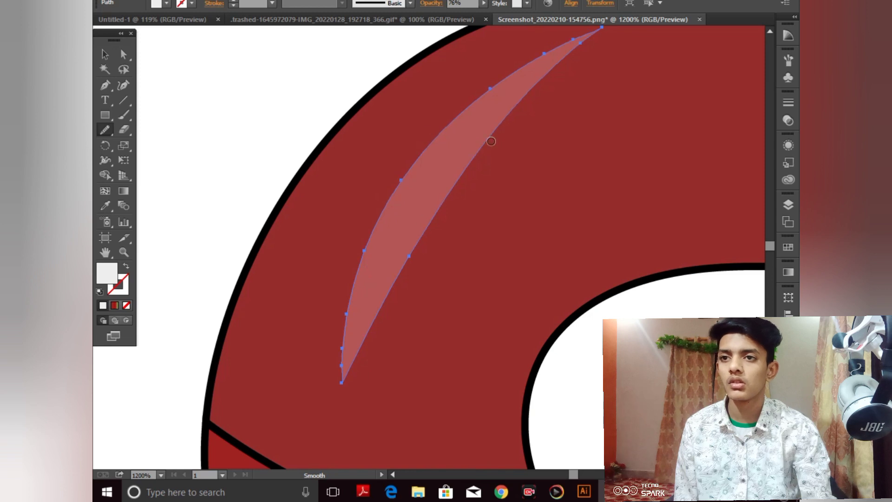
pyautogui.press('space')
pyautogui.moveTo(452, 245); pyautogui.dragTo(446, 255)
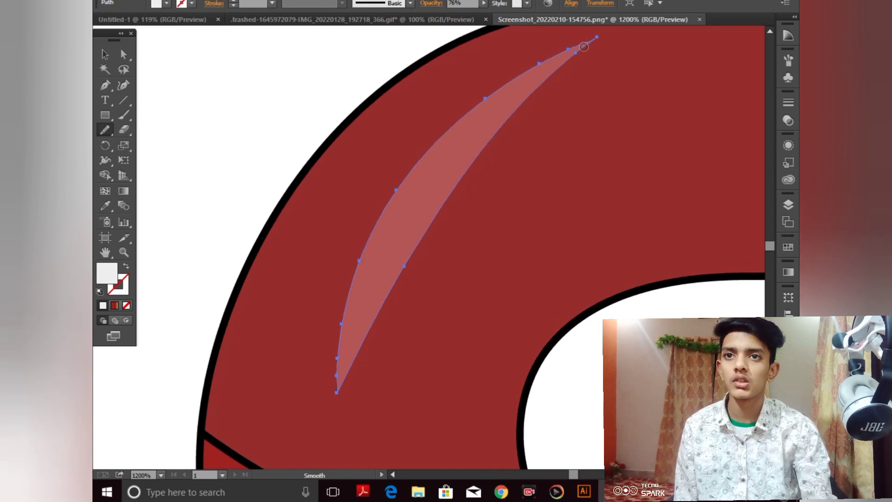
pyautogui.moveTo(583, 47); pyautogui.dragTo(542, 81)
pyautogui.moveTo(492, 149)
pyautogui.mouseDown()
pyautogui.moveTo(431, 193)
pyautogui.moveTo(404, 264)
pyautogui.mouseUp()
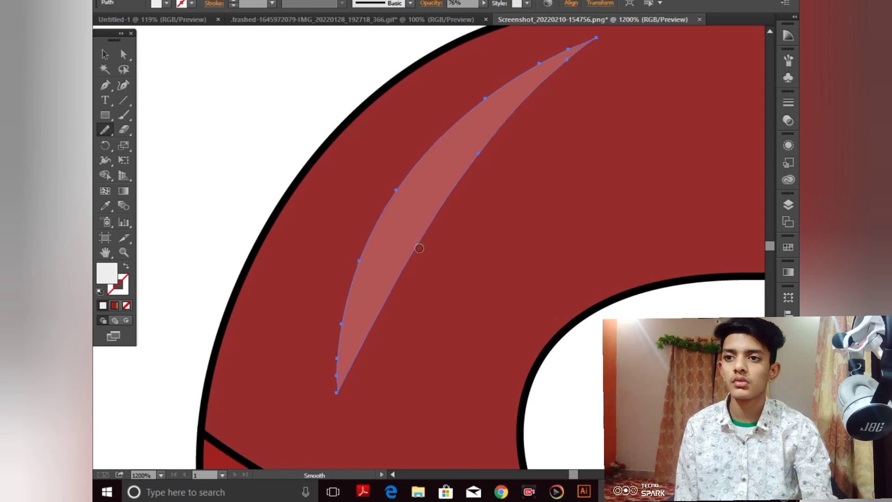
# - Try to reshape the crescent's inner edge by adjusting the curve handles around its middle anchor point
pyautogui.press('a')
pyautogui.click(479, 153)
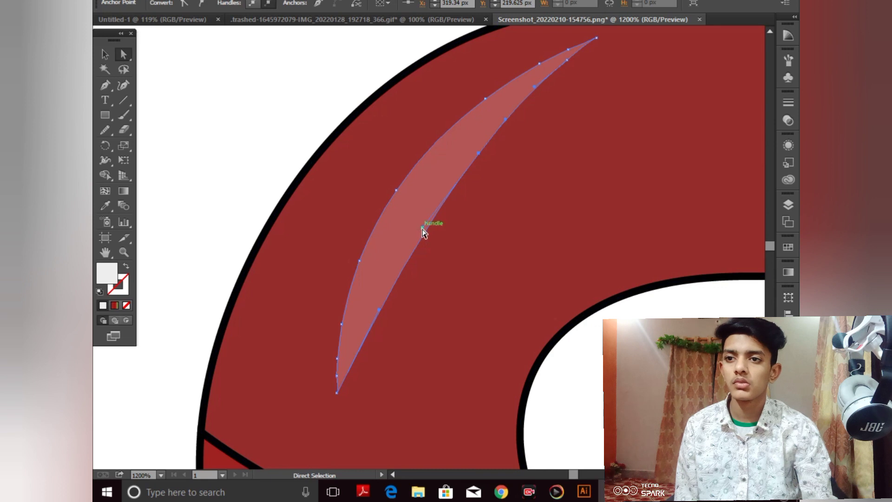
pyautogui.moveTo(423, 228); pyautogui.dragTo(408, 223)
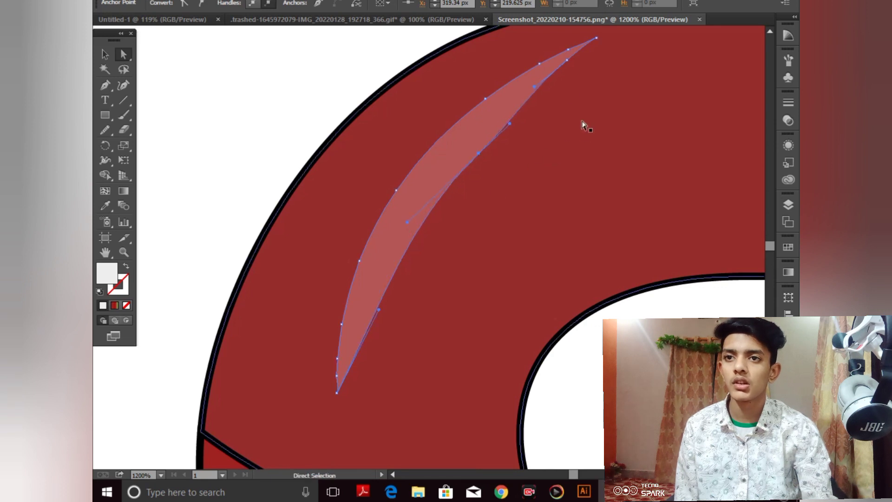
pyautogui.moveTo(535, 89); pyautogui.dragTo(528, 83)
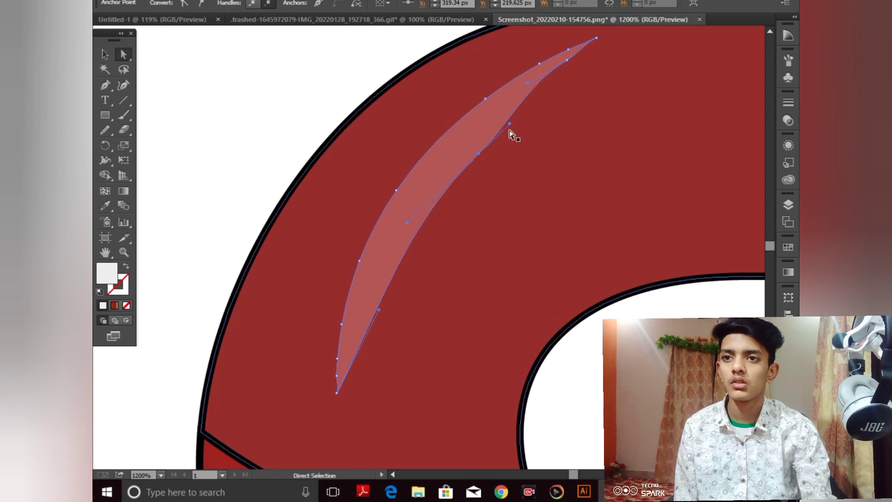
pyautogui.moveTo(510, 124); pyautogui.dragTo(508, 119)
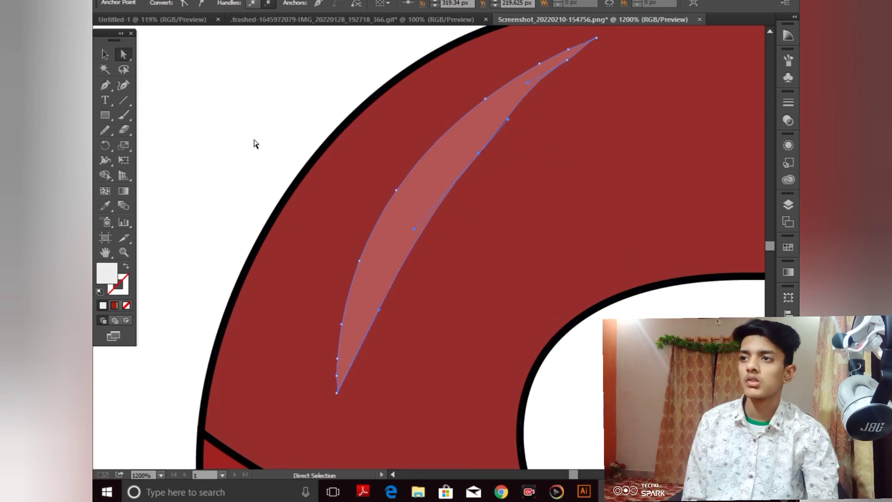
# - Undo the handle adjustments on the crescent's inner edge and deselect the shape
pyautogui.hotkey('ctrl', 'z')
pyautogui.hotkey('ctrl', 'z')
pyautogui.hotkey('ctrl', 'z')
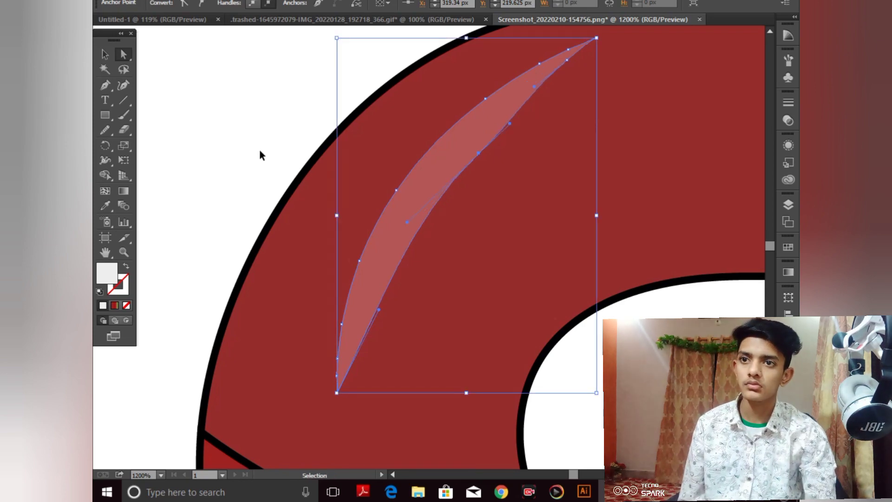
pyautogui.hotkey('ctrl', 'z')
pyautogui.click(259, 151)
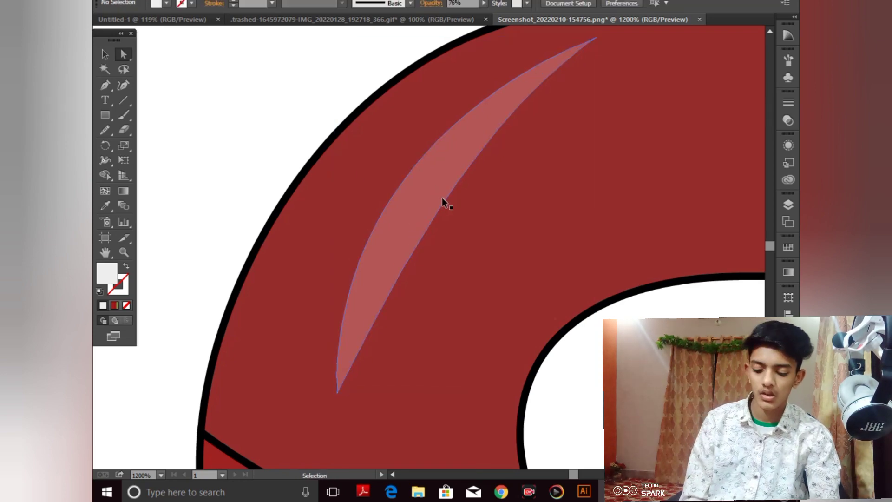
# - Duplicate the inner-edge part of the crescent highlight in place using its middle anchor point
pyautogui.hotkey('ctrl', '-')
pyautogui.hotkey('ctrl', '-')
pyautogui.hotkey('ctrl', '-')
pyautogui.hotkey('ctrl', '-')
pyautogui.hotkey('ctrl', '-')
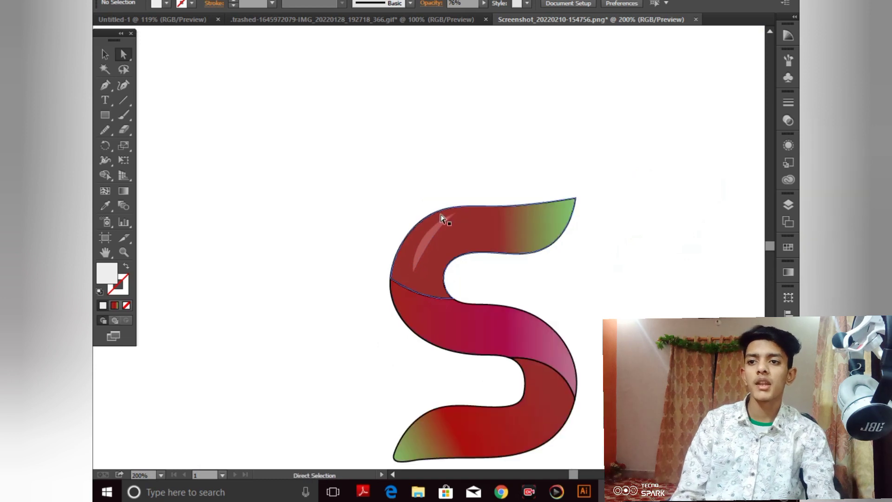
pyautogui.click(440, 230)
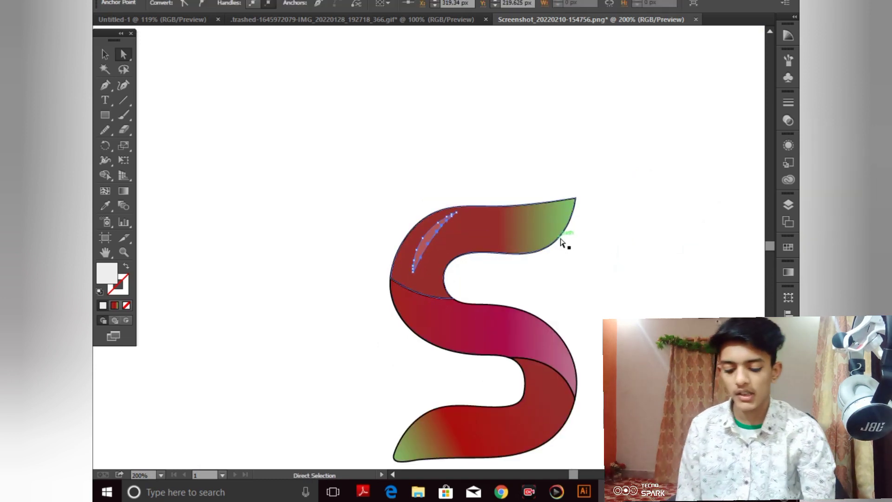
pyautogui.hotkey('ctrl', 'z')
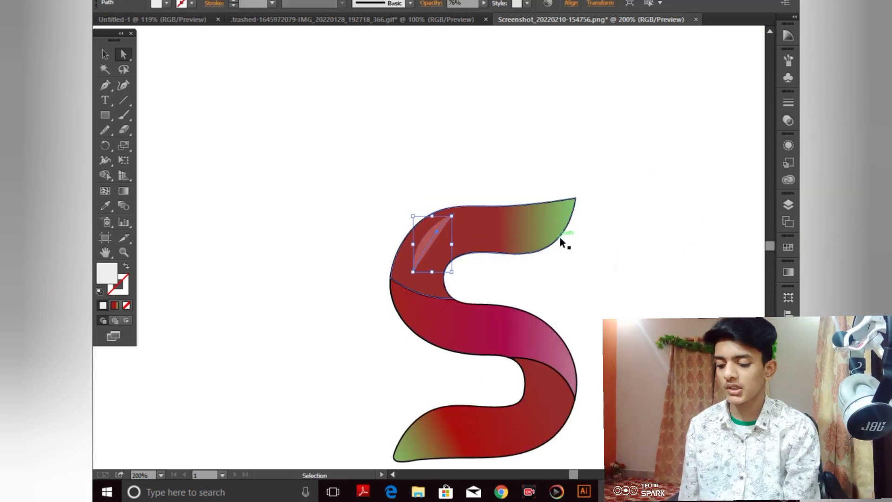
# - Move the duplicated highlight piece down and across to the outer right bend of the S's bottom section
pyautogui.hotkey('shift', 'Down')
pyautogui.hotkey('shift', 'Down')
pyautogui.hotkey('shift', 'Down')
pyautogui.hotkey('shift', 'Down')
pyautogui.hotkey('shift', 'Down')
pyautogui.hotkey('shift', 'Down')
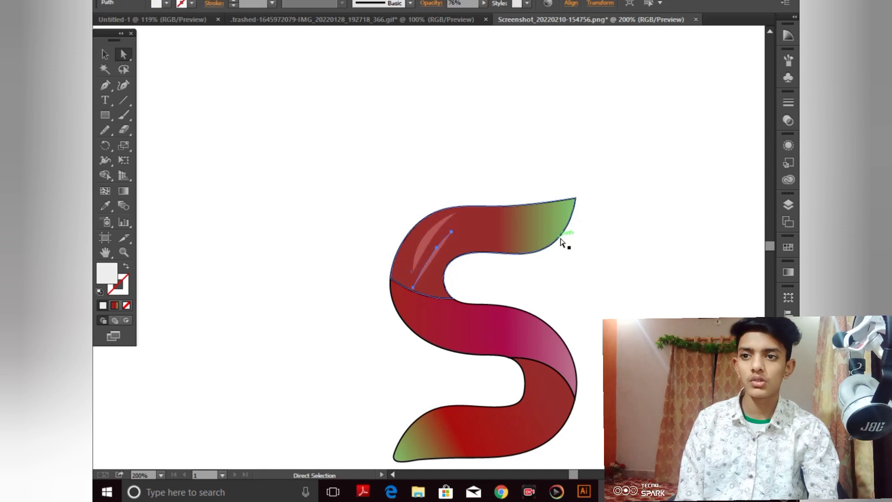
pyautogui.press('Down')
pyautogui.press('Down')
pyautogui.press('Down')
pyautogui.press('Down')
pyautogui.press('Down')
pyautogui.press('Down')
pyautogui.press('Down')
pyautogui.press('Down')
pyautogui.press('Down')
pyautogui.press('Down')
pyautogui.press('Down')
pyautogui.press('Down')
pyautogui.press('Down')
pyautogui.press('Down')
pyautogui.press('Down')
pyautogui.press('Down')
pyautogui.press('Down')
pyautogui.press('Down')
pyautogui.press('Down')
pyautogui.press('Down')
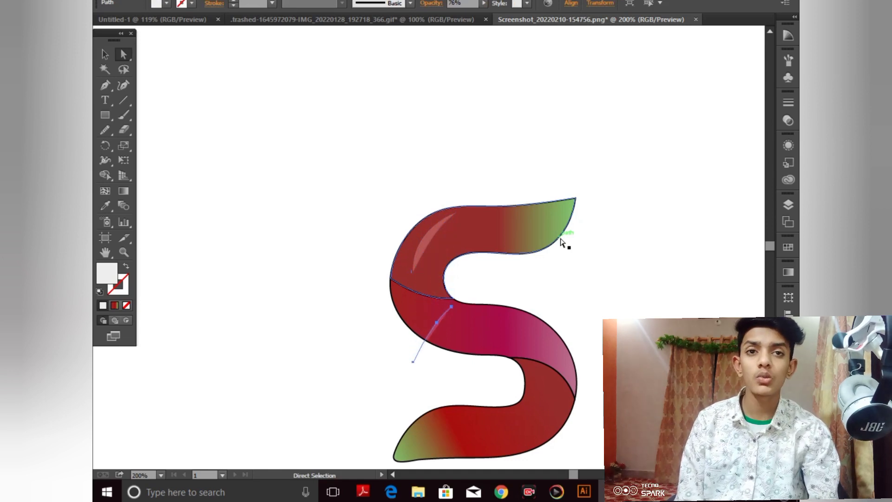
pyautogui.press('Down')
pyautogui.press('Down')
pyautogui.press('Down')
pyautogui.press('Down')
pyautogui.press('Down')
pyautogui.press('Down')
pyautogui.press('Down')
pyautogui.press('Down')
pyautogui.press('Down')
pyautogui.press('Down')
pyautogui.press('Down')
pyautogui.press('Down')
pyautogui.press('Down')
pyautogui.press('Down')
pyautogui.press('Down')
pyautogui.press('Down')
pyautogui.press('Down')
pyautogui.press('Down')
pyautogui.press('Down')
pyautogui.press('Down')
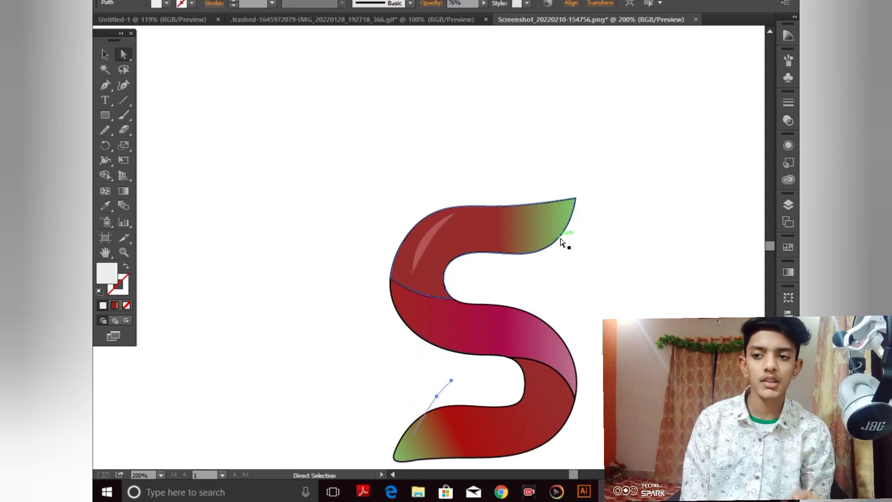
pyautogui.press('Right')
pyautogui.press('Right')
pyautogui.press('Right')
pyautogui.press('Right')
pyautogui.press('Right')
pyautogui.press('Right')
pyautogui.press('Right')
pyautogui.press('Right')
pyautogui.press('Right')
pyautogui.press('Right')
pyautogui.press('Right')
pyautogui.press('Right')
pyautogui.press('Right')
pyautogui.press('Right')
pyautogui.press('Right')
pyautogui.press('Right')
pyautogui.press('Right')
pyautogui.press('Right')
pyautogui.press('Right')
pyautogui.press('Right')
pyautogui.press('Right')
pyautogui.press('Right')
pyautogui.press('Right')
pyautogui.press('Right')
pyautogui.press('Right')
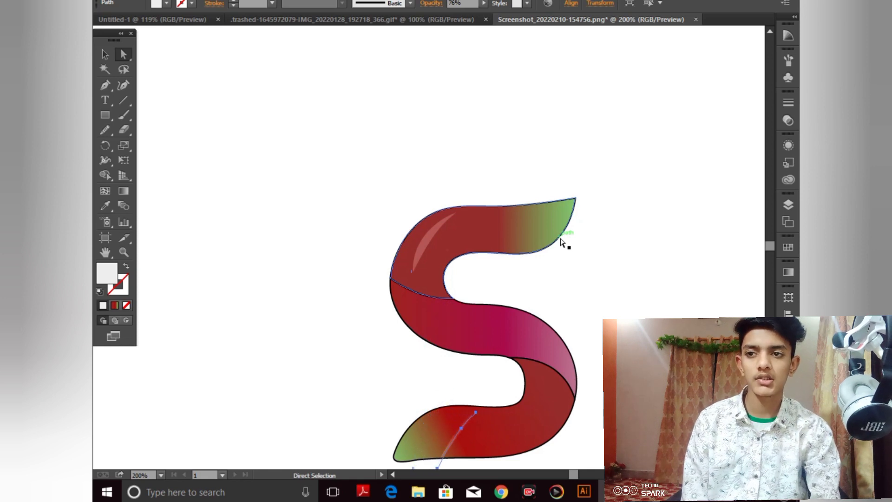
pyautogui.press('Right')
pyautogui.press('Right')
pyautogui.press('Right')
pyautogui.press('Right')
pyautogui.press('Right')
pyautogui.press('Right')
pyautogui.press('Right')
pyautogui.press('Right')
pyautogui.press('Right')
pyautogui.press('Right')
pyautogui.press('Right')
pyautogui.press('Right')
pyautogui.press('Right')
pyautogui.press('Right')
pyautogui.press('Right')
pyautogui.press('Right')
pyautogui.press('Right')
pyautogui.press('Right')
pyautogui.press('Right')
pyautogui.press('Right')
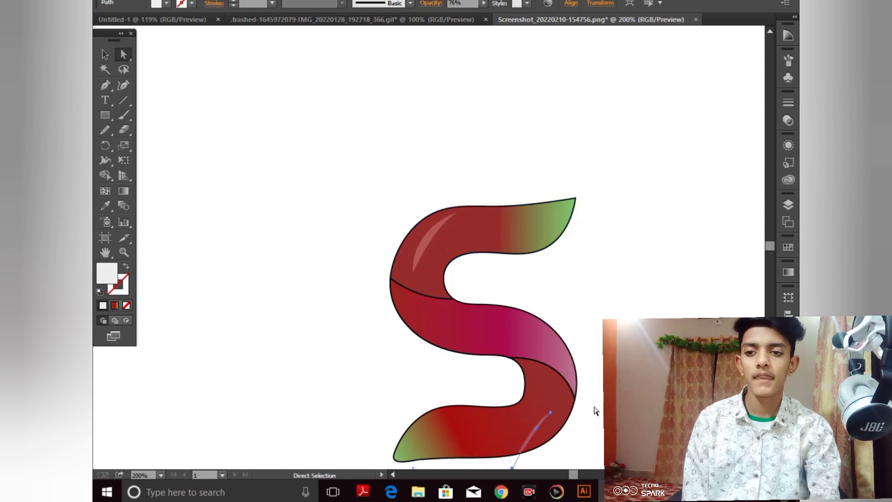
pyautogui.press('space')
pyautogui.moveTo(619, 410); pyautogui.dragTo(612, 311)
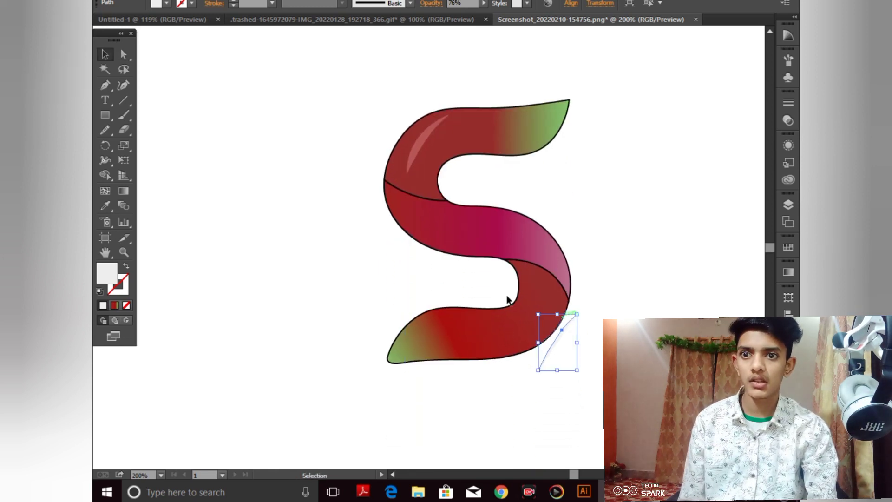
# - Rotate the duplicated highlight piece at the bottom section's outer bend by 90°
pyautogui.rightClick(550, 347)
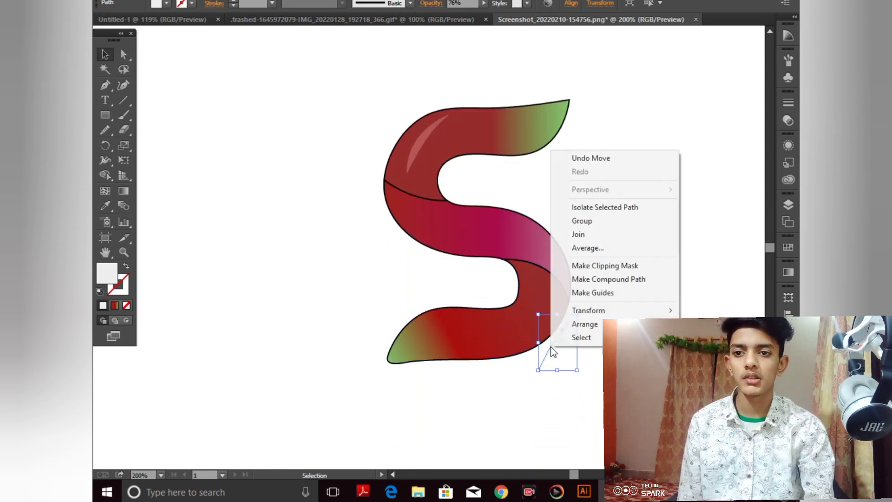
pyautogui.moveTo(604, 314)
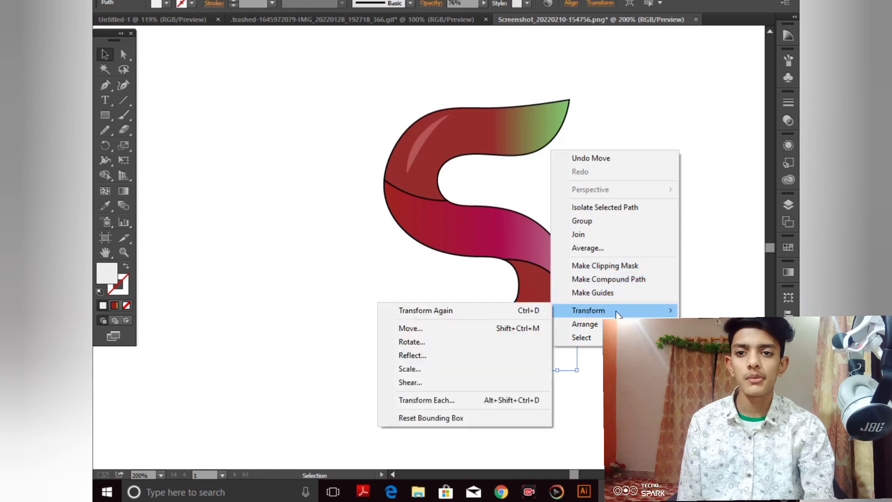
pyautogui.click(476, 339)
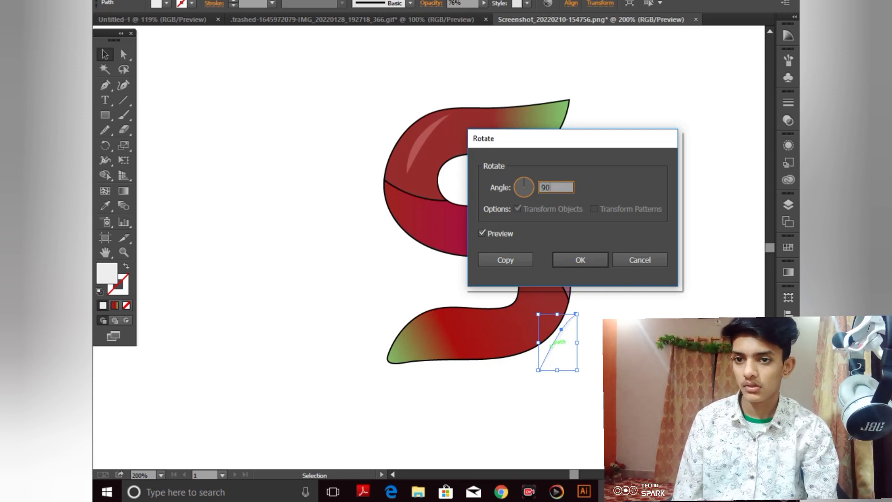
pyautogui.press('Tab')
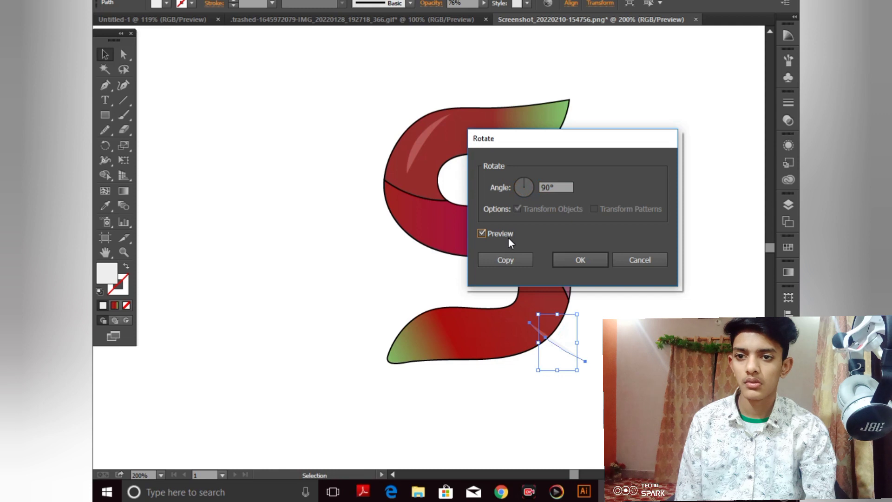
pyautogui.click(569, 261)
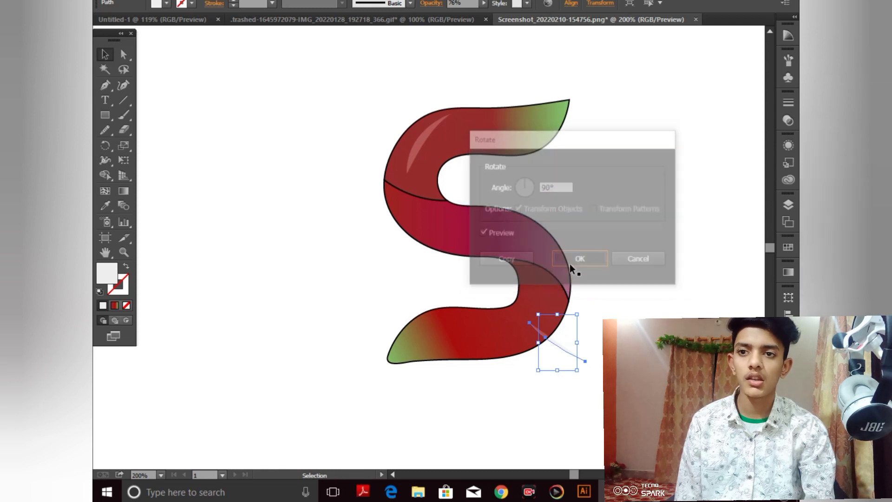
pyautogui.click(591, 367)
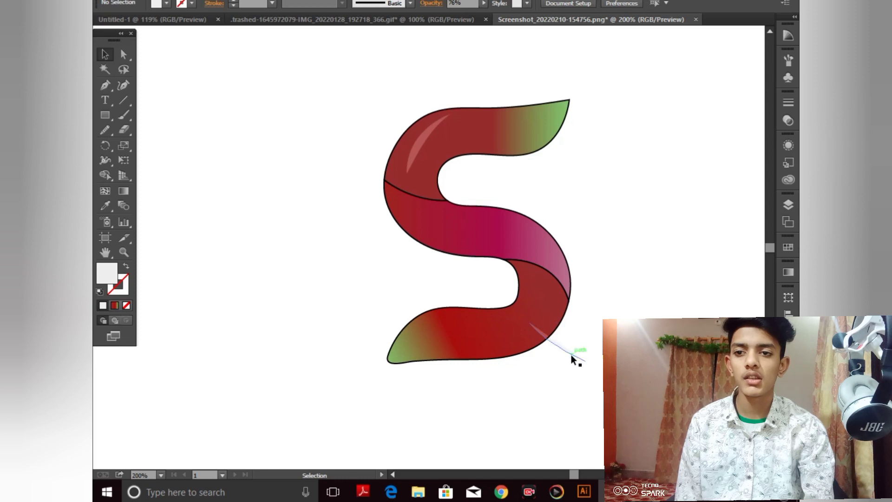
# - Turn the duplicated highlight by hand to follow the bottom section's outer bend and move it just inside the outline
pyautogui.moveTo(571, 355); pyautogui.dragTo(332, 214)
pyautogui.hotkey('ctrl', '+')
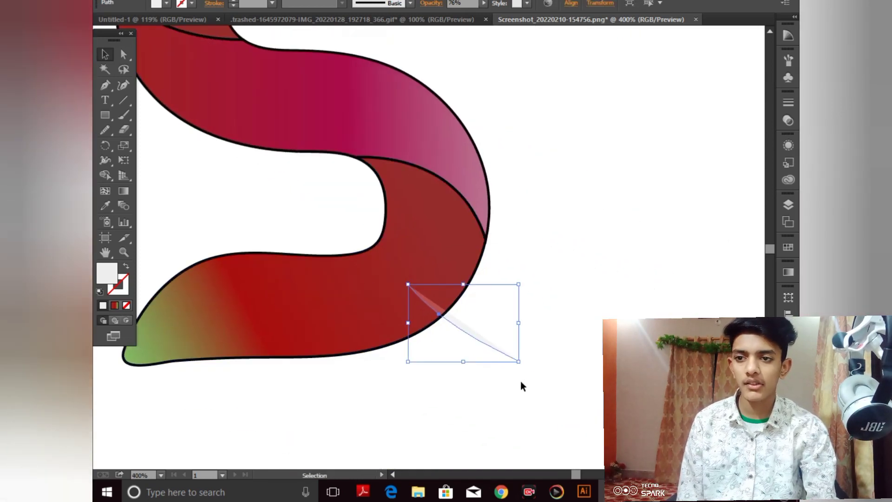
pyautogui.moveTo(514, 364); pyautogui.dragTo(515, 278)
pyautogui.moveTo(476, 323); pyautogui.dragTo(429, 297)
pyautogui.click(516, 359)
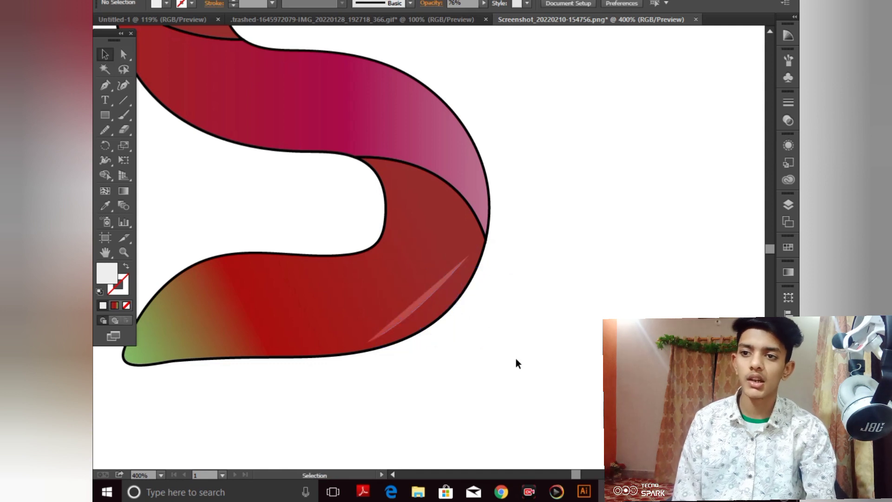
# - Try to add an anchor point to the highlight on the bottom bend
pyautogui.press('+')
pyautogui.hotkey('ctrl', '+')
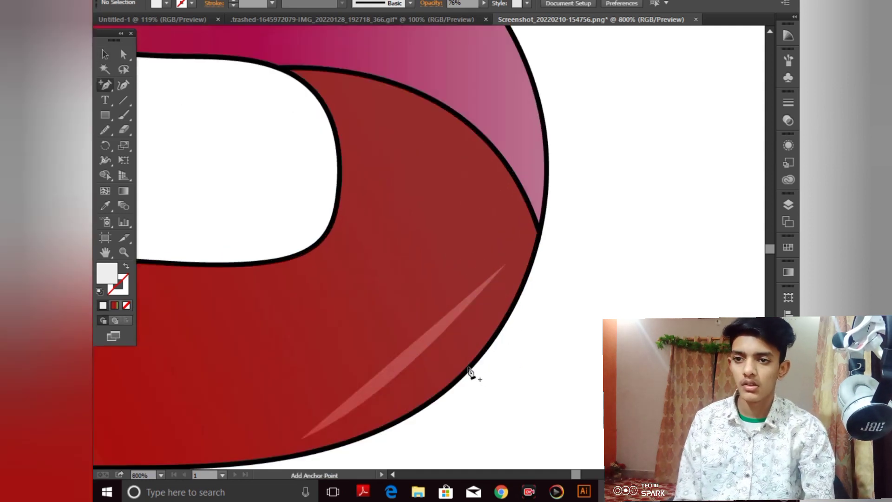
pyautogui.scroll(-3, 469, 315)
pyautogui.click(430, 301)
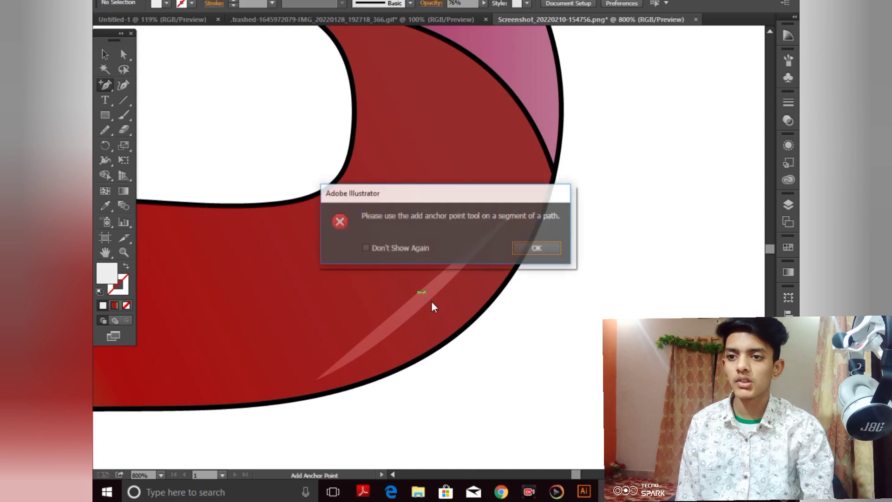
pyautogui.click(534, 252)
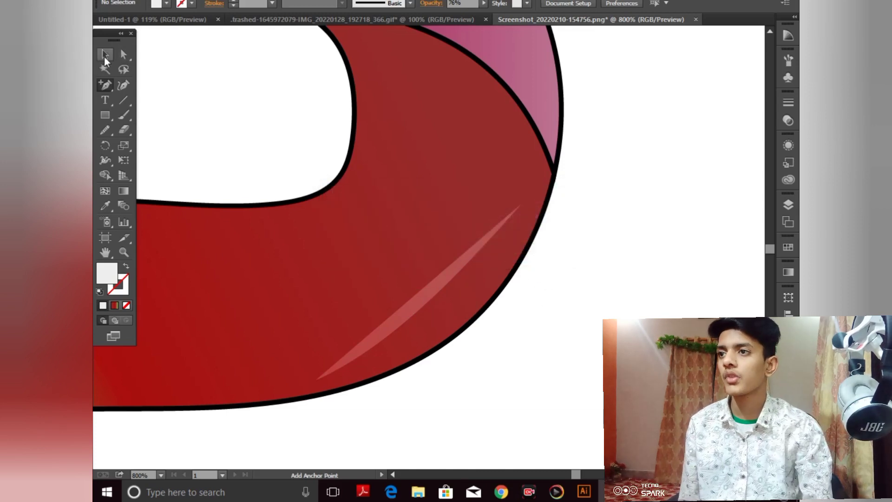
# - Smooth the outer edge of the bottom bend's highlight with the Smooth tool
pyautogui.click(104, 56)
pyautogui.click(447, 275)
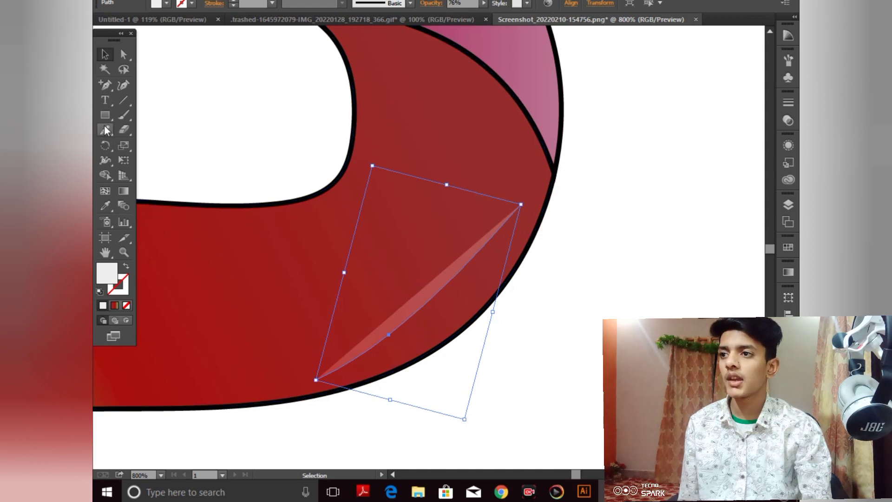
pyautogui.click(104, 130)
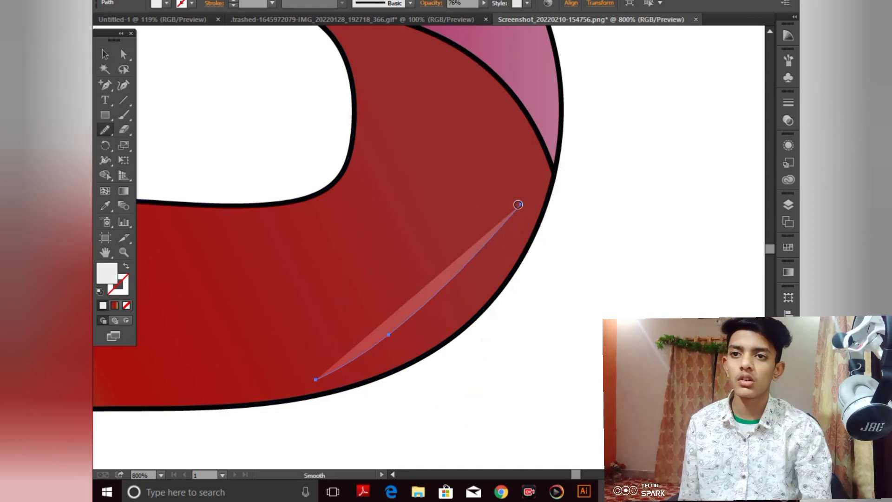
pyautogui.moveTo(414, 321); pyautogui.dragTo(388, 335)
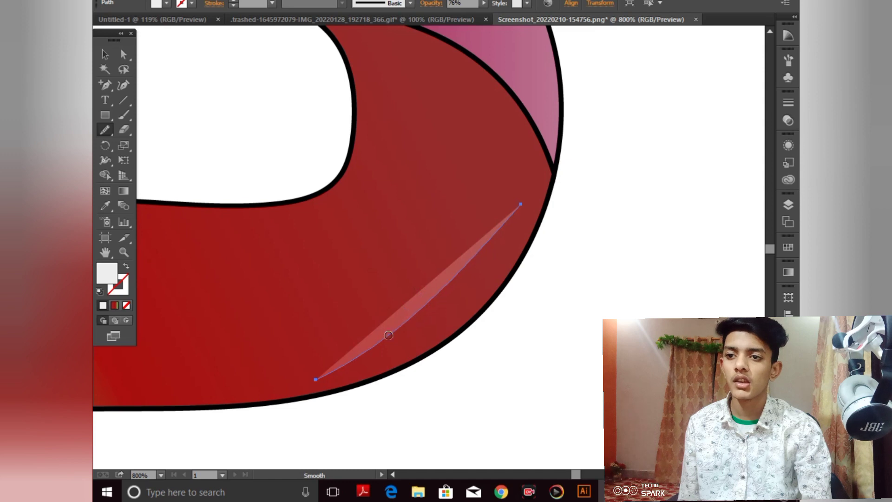
pyautogui.moveTo(317, 377); pyautogui.dragTo(374, 360)
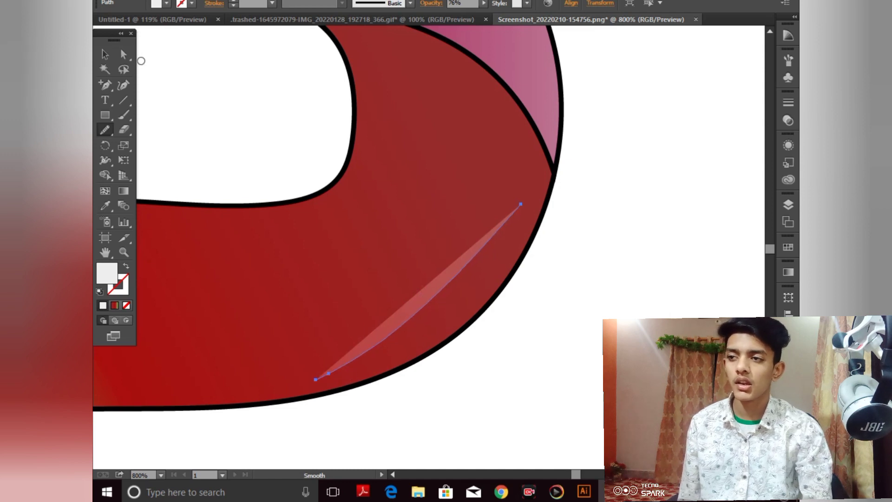
pyautogui.click(105, 54)
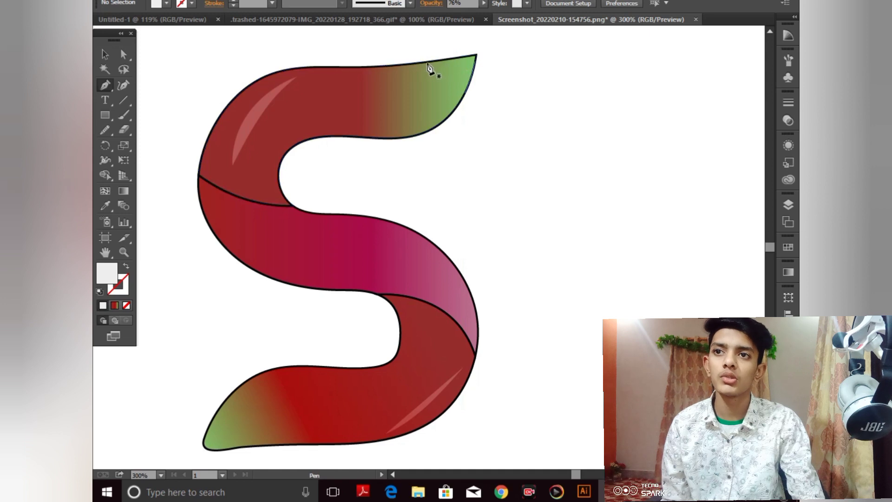
# - Draw a closed Pen shape covering the green tip of the S's top section, with a curved edge across the stroke
pyautogui.moveTo(443, 59); pyautogui.dragTo(444, 74)
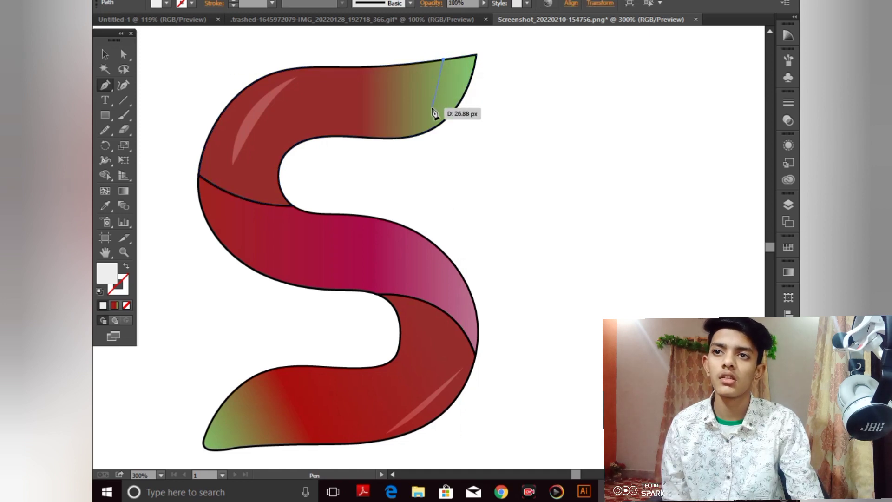
pyautogui.moveTo(429, 131); pyautogui.dragTo(410, 160)
pyautogui.click(466, 152)
pyautogui.click(498, 88)
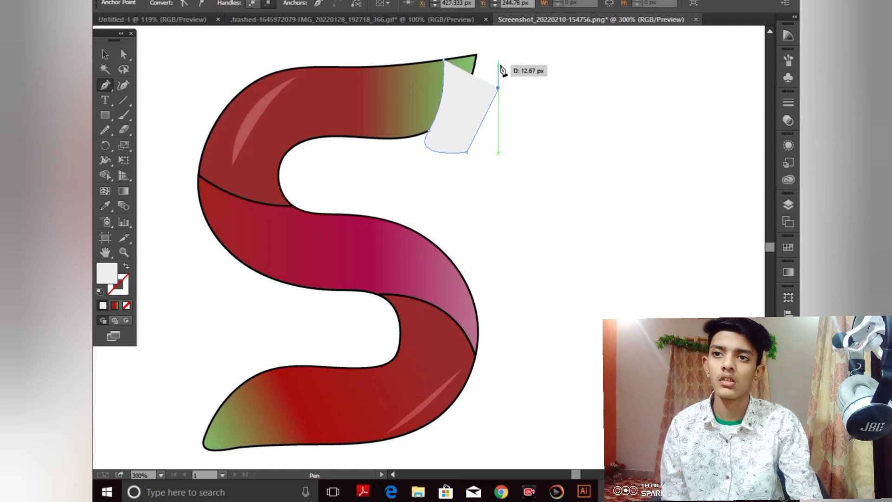
pyautogui.click(499, 65)
pyautogui.click(483, 48)
pyautogui.click(462, 48)
pyautogui.click(444, 60)
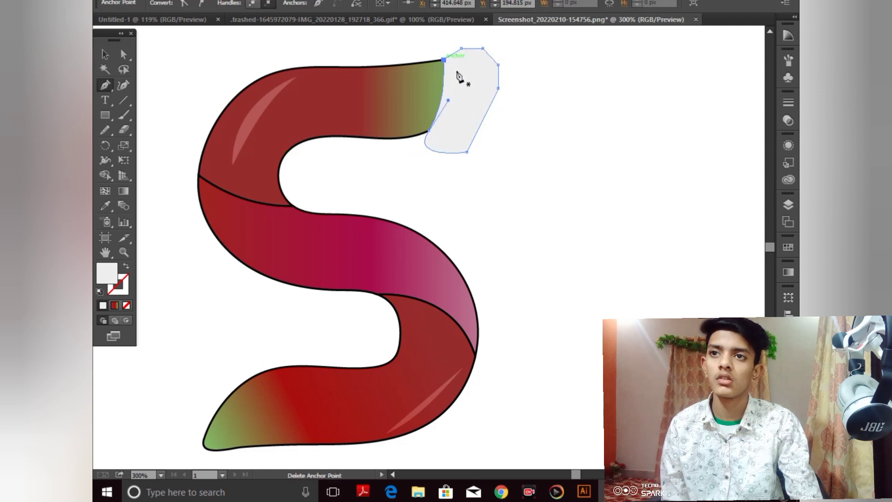
# - Change the fill of the shape covering the top tip to dusty pink
pyautogui.click(105, 55)
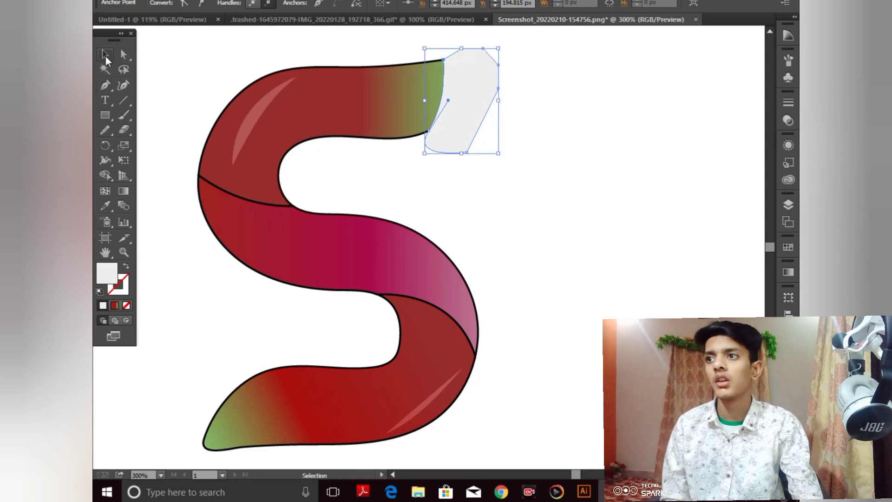
pyautogui.doubleClick(106, 274)
pyautogui.moveTo(317, 273); pyautogui.dragTo(290, 296)
pyautogui.click(535, 262)
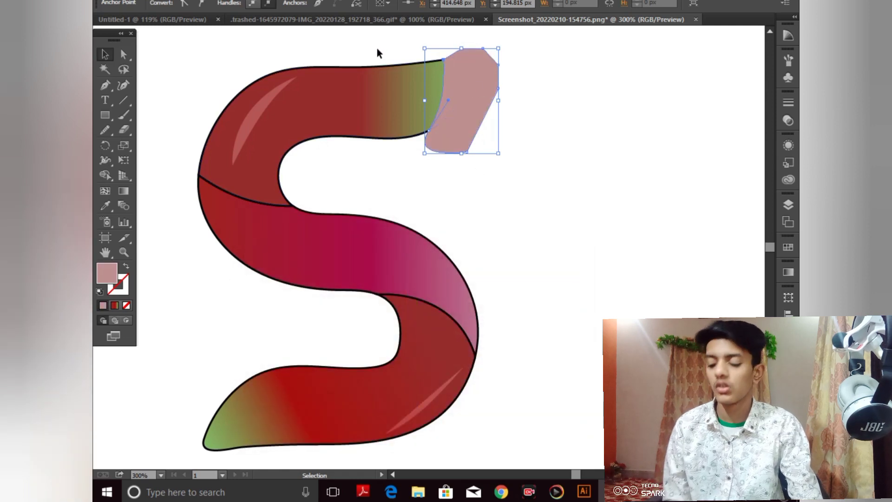
# - Trim the pink shape to the outline of the S's top section with the Shape Builder tool
pyautogui.keyDown('shift'); pyautogui.click(286, 164); pyautogui.keyUp('shift')
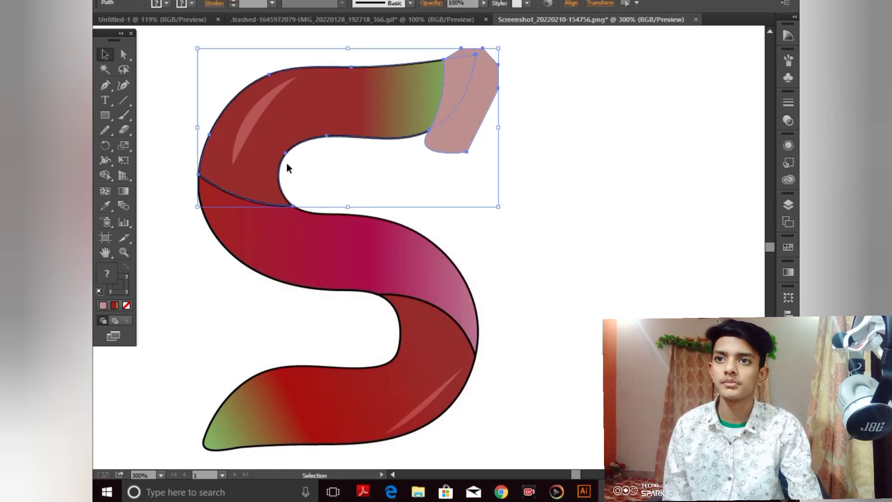
pyautogui.click(107, 175)
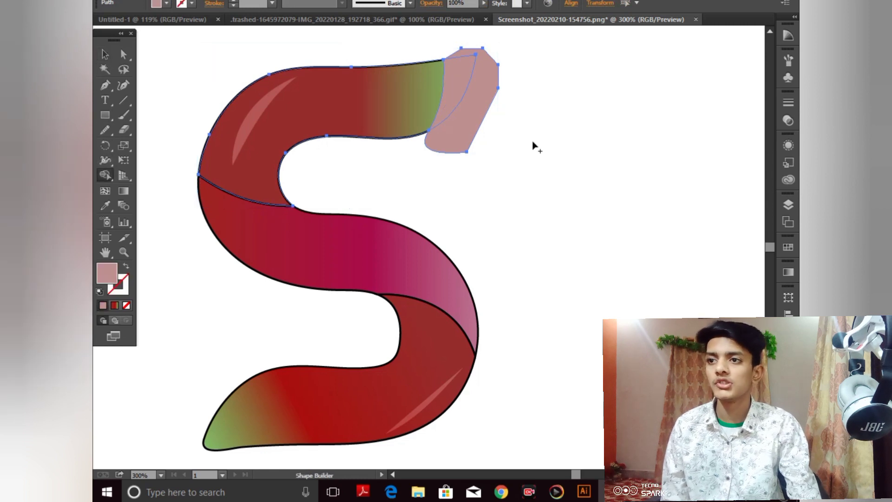
pyautogui.keyDown('alt'); pyautogui.click(467, 116); pyautogui.keyUp('alt')
pyautogui.click(103, 55)
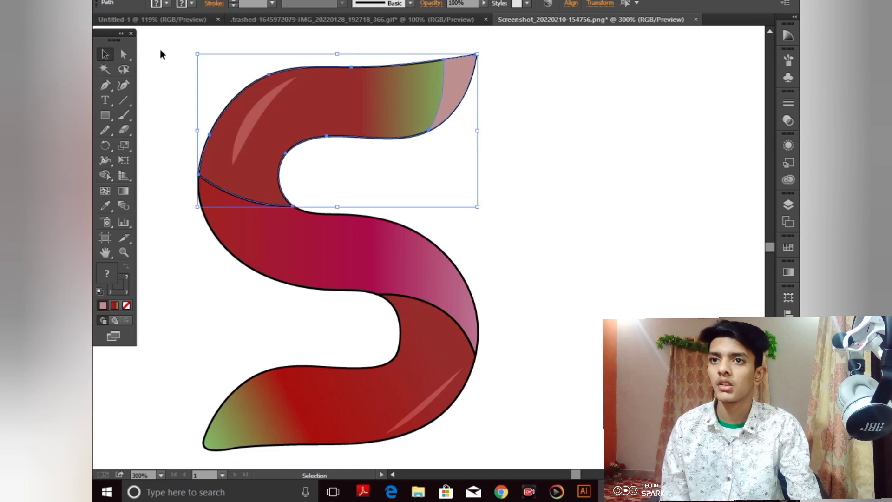
pyautogui.click(161, 52)
pyautogui.click(455, 88)
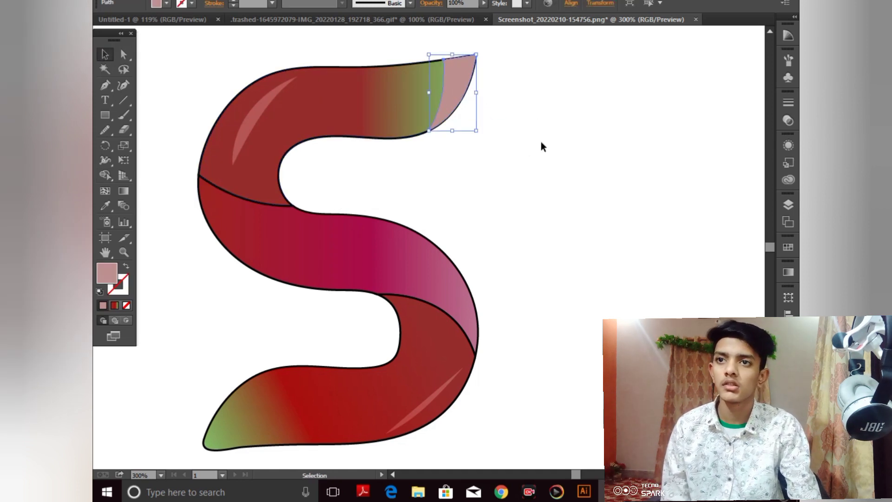
pyautogui.click(120, 193)
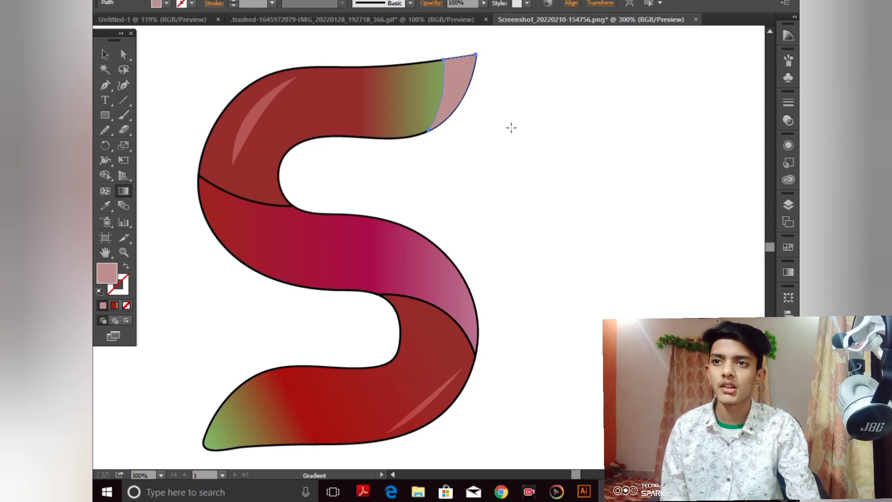
pyautogui.click(109, 58)
pyautogui.click(552, 134)
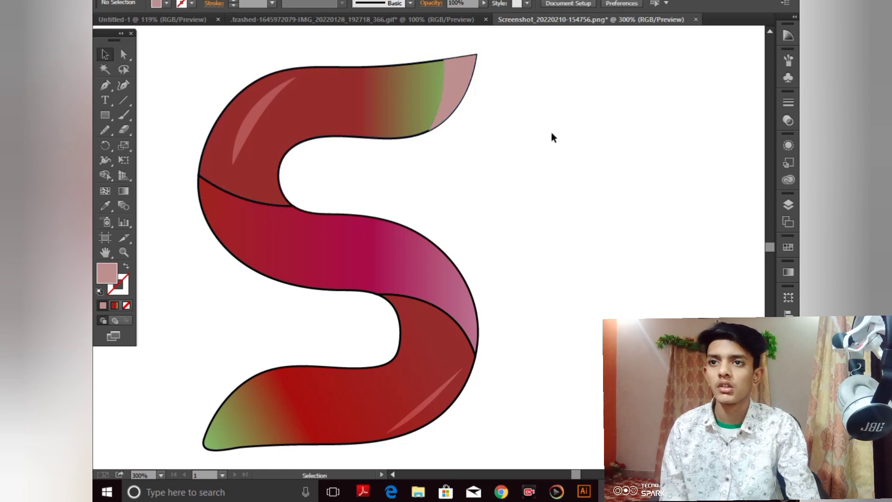
# - Delete the pink piece from the tip of the S's top section
pyautogui.hotkey('ctrl', '+')
pyautogui.hotkey('ctrl', '+')
pyautogui.hotkey('ctrl', '+')
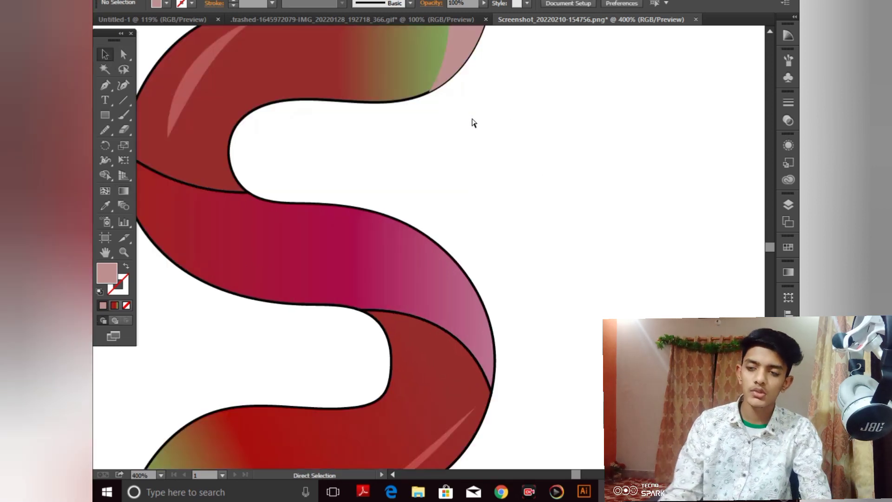
pyautogui.press('space')
pyautogui.moveTo(464, 115); pyautogui.dragTo(469, 361)
pyautogui.moveTo(492, 56); pyautogui.dragTo(485, 273)
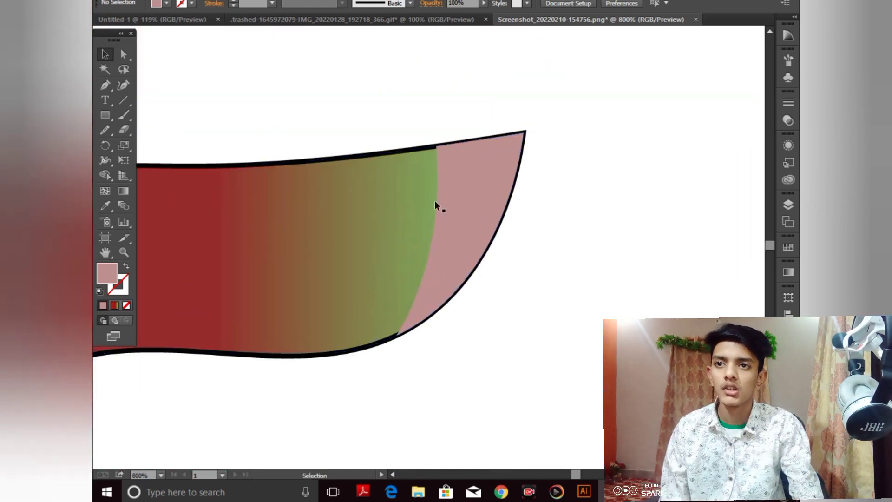
pyautogui.click(482, 208)
pyautogui.press('Delete')
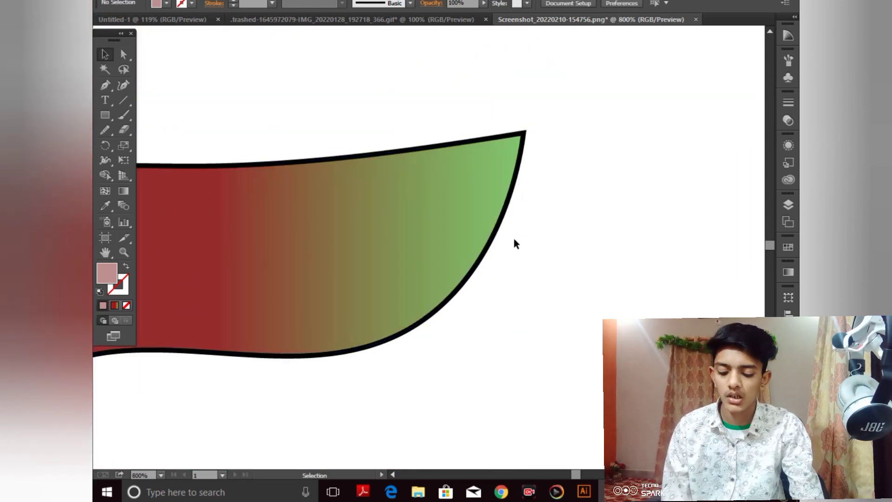
# - Examine the whole S logo and its middle section up close
pyautogui.hotkey('ctrl', '-')
pyautogui.hotkey('ctrl', '-')
pyautogui.hotkey('ctrl', '-')
pyautogui.hotkey('ctrl', '-')
pyautogui.hotkey('ctrl', '-')
pyautogui.hotkey('ctrl', '+')
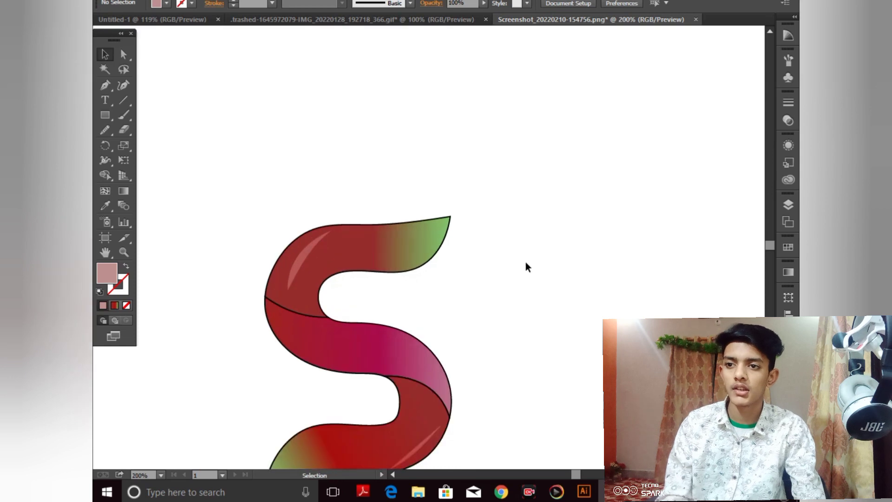
pyautogui.press('space')
pyautogui.moveTo(458, 263); pyautogui.dragTo(463, 185)
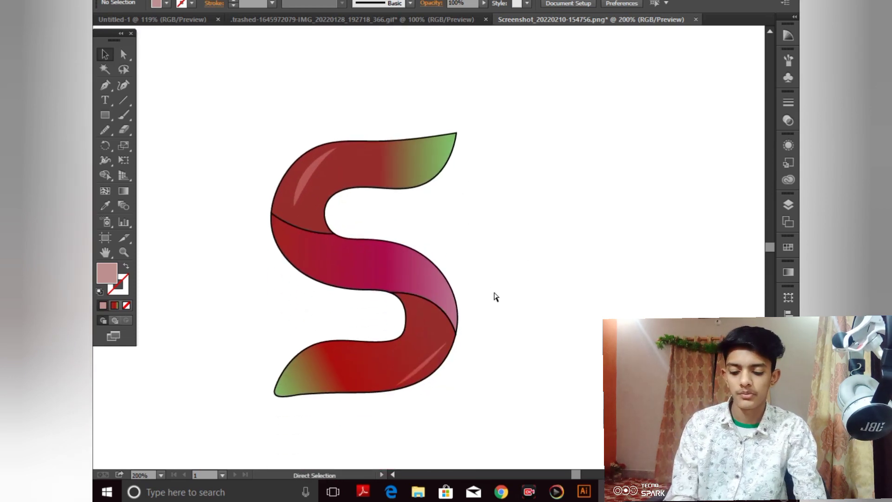
pyautogui.hotkey('ctrl', '+')
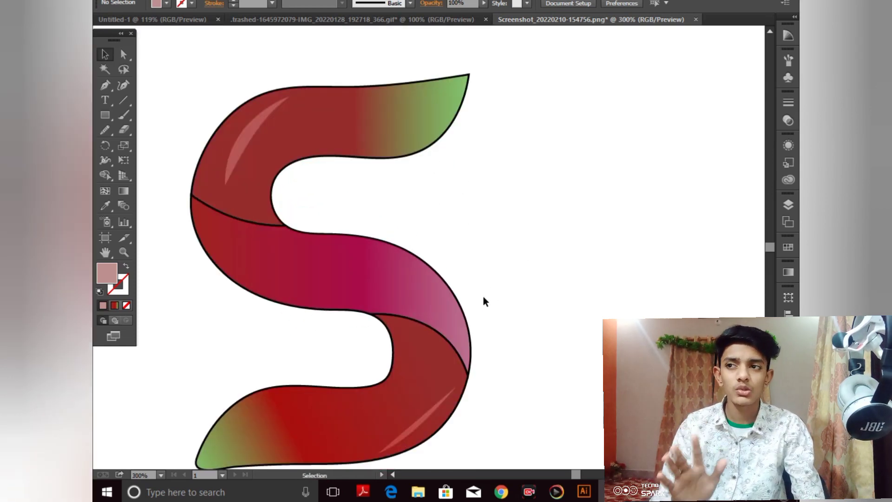
pyautogui.press('space')
pyautogui.moveTo(452, 301); pyautogui.dragTo(467, 253)
pyautogui.hotkey('ctrl', '+')
pyautogui.hotkey('ctrl', '+')
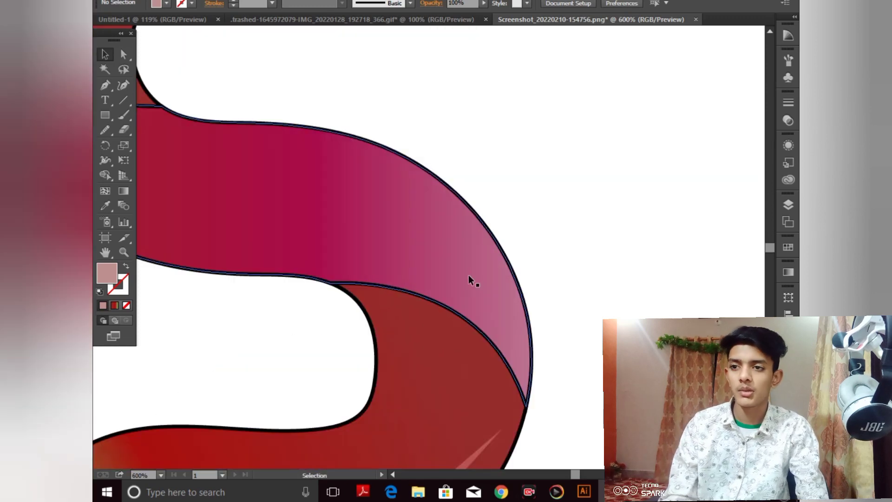
pyautogui.press('space')
pyautogui.moveTo(438, 303); pyautogui.dragTo(582, 364)
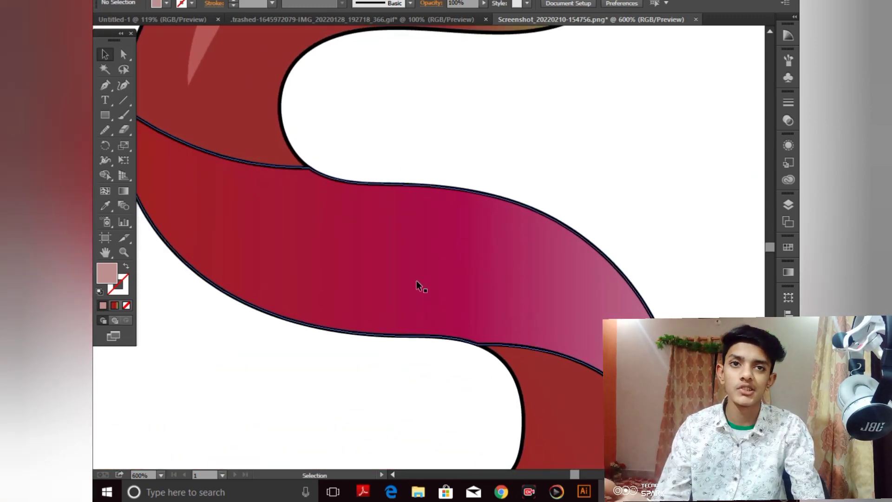
pyautogui.hotkey('ctrl', '-')
pyautogui.hotkey('ctrl', '-')
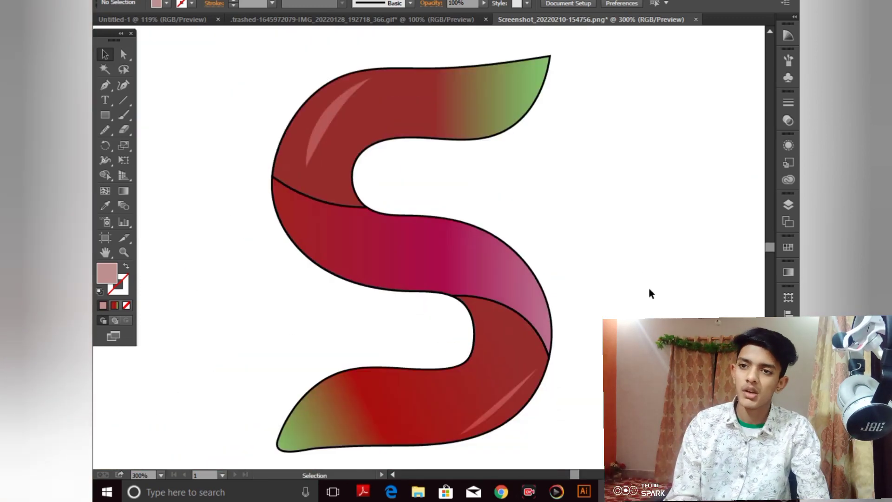